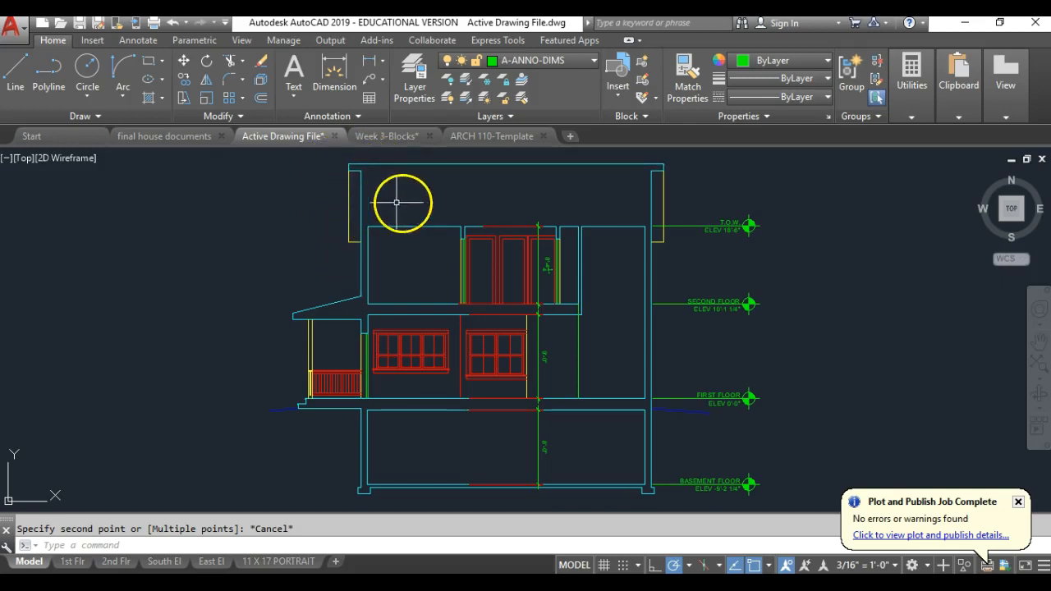
Examine the building section and the second floor plan above it, including the bedrooms, closets and stairwell
scroll(548, 243, up, 4)
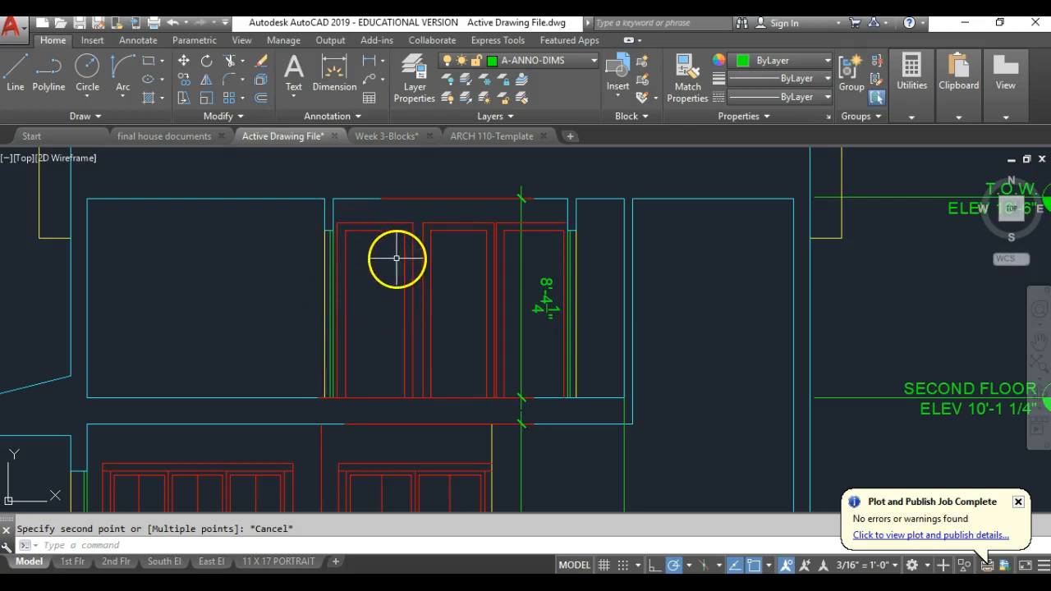
scroll(394, 256, down, 4)
scroll(435, 251, down, 2)
middle_drag(453, 239, 496, 462)
scroll(492, 356, down, 4)
middle_drag(481, 258, 477, 483)
scroll(482, 411, up, 8)
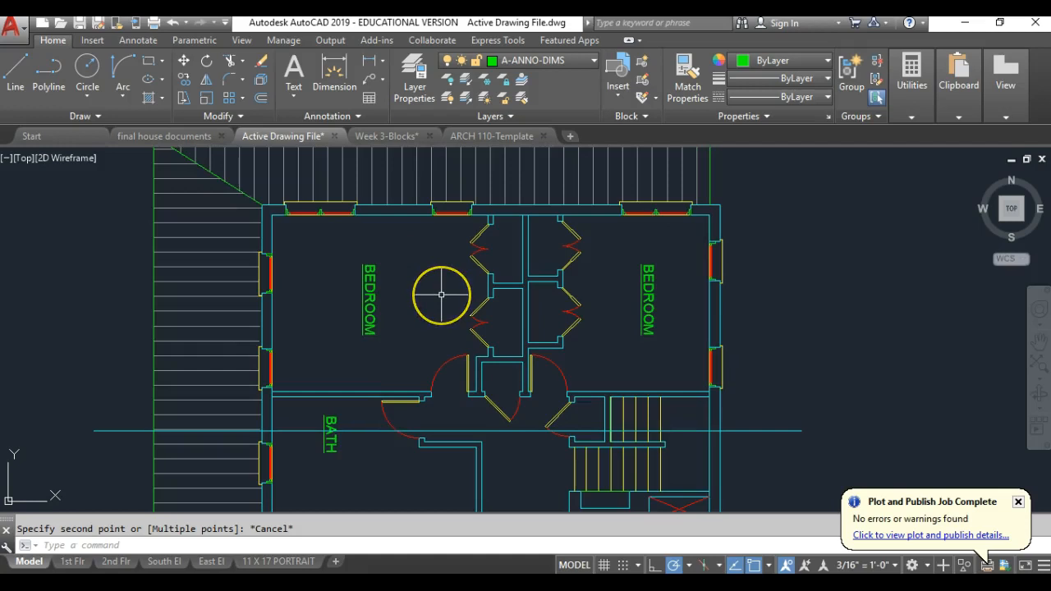
scroll(441, 294, down, 5)
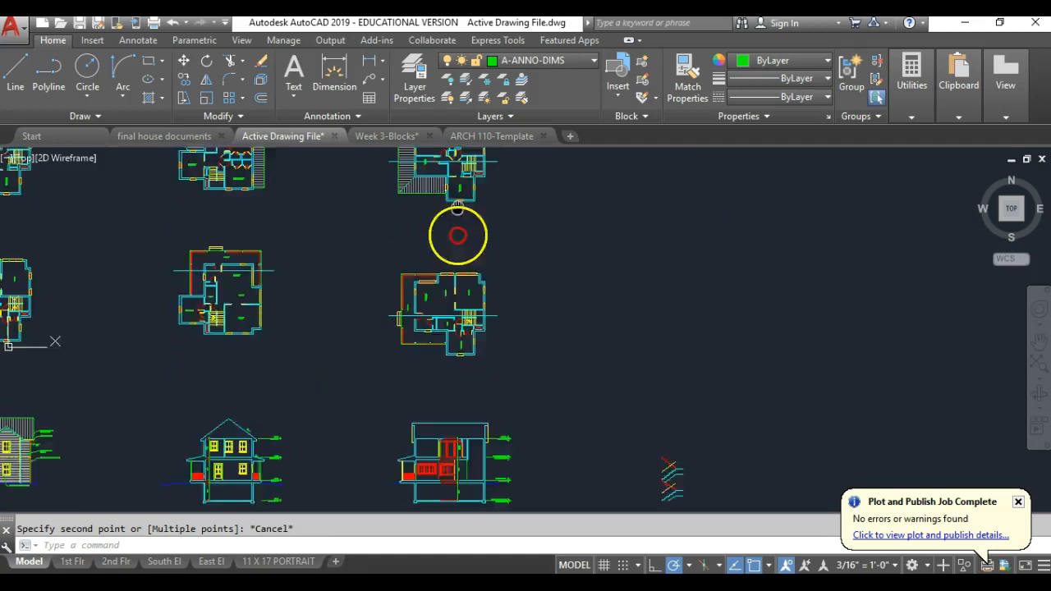
scroll(488, 378, up, 4)
scroll(469, 378, down, 1)
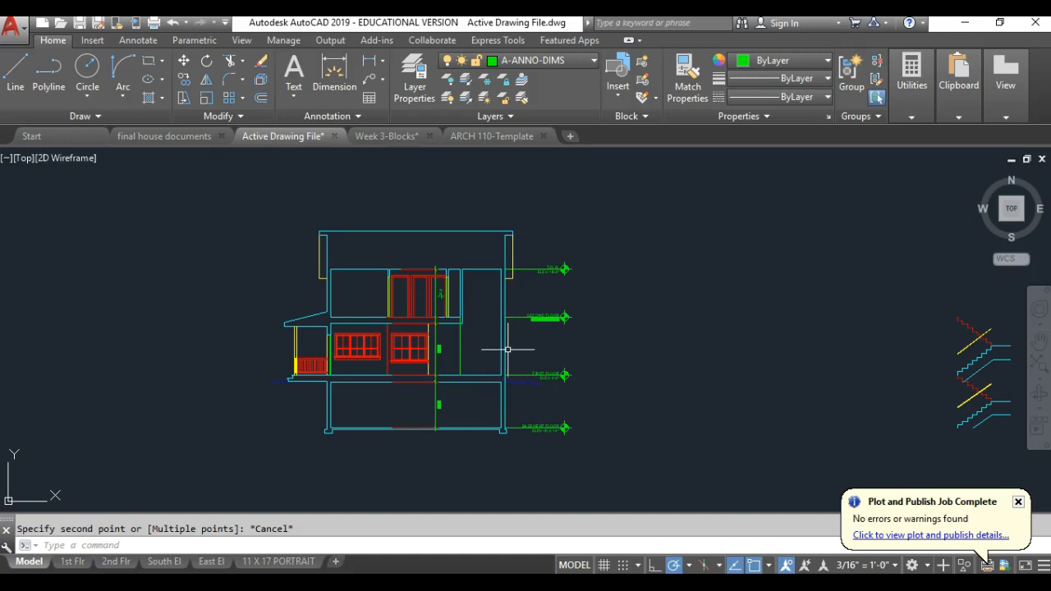
click(486, 356)
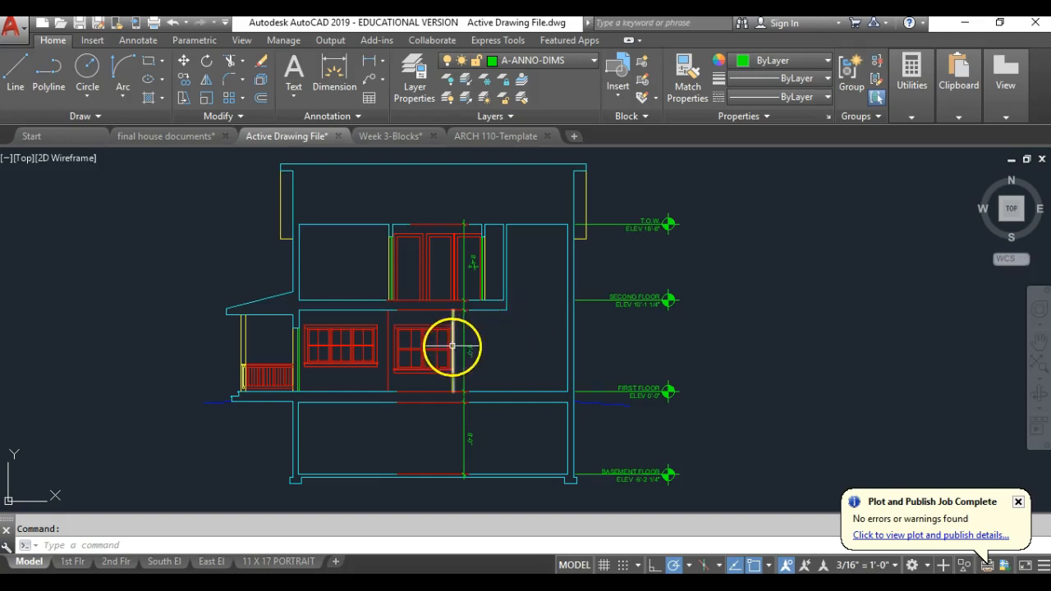
Draw a vertical line from the edge of the second floor down to the first floor line in the section
scroll(565, 368, up, 2)
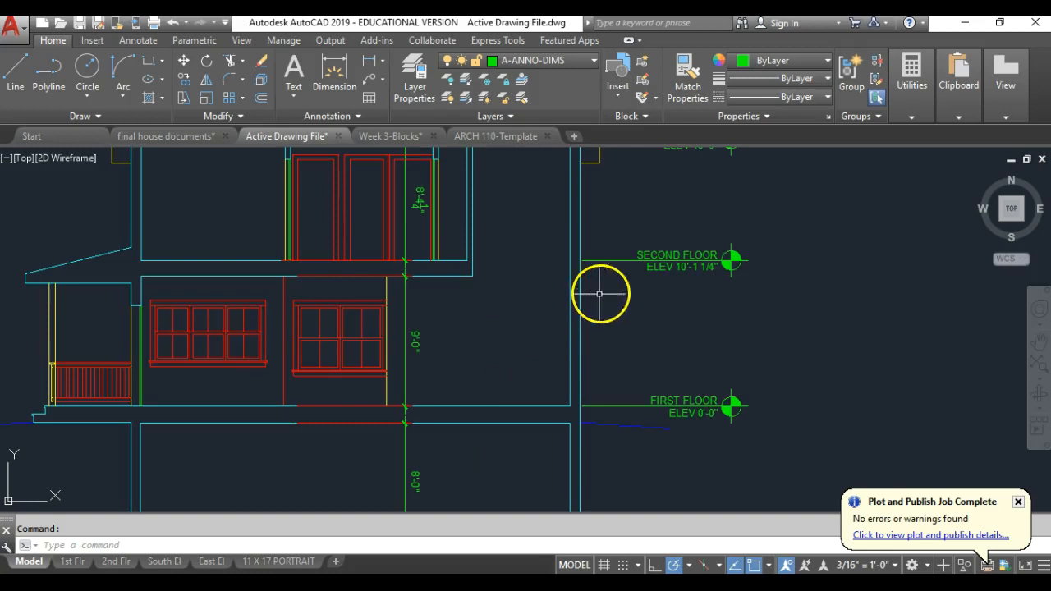
click(16, 66)
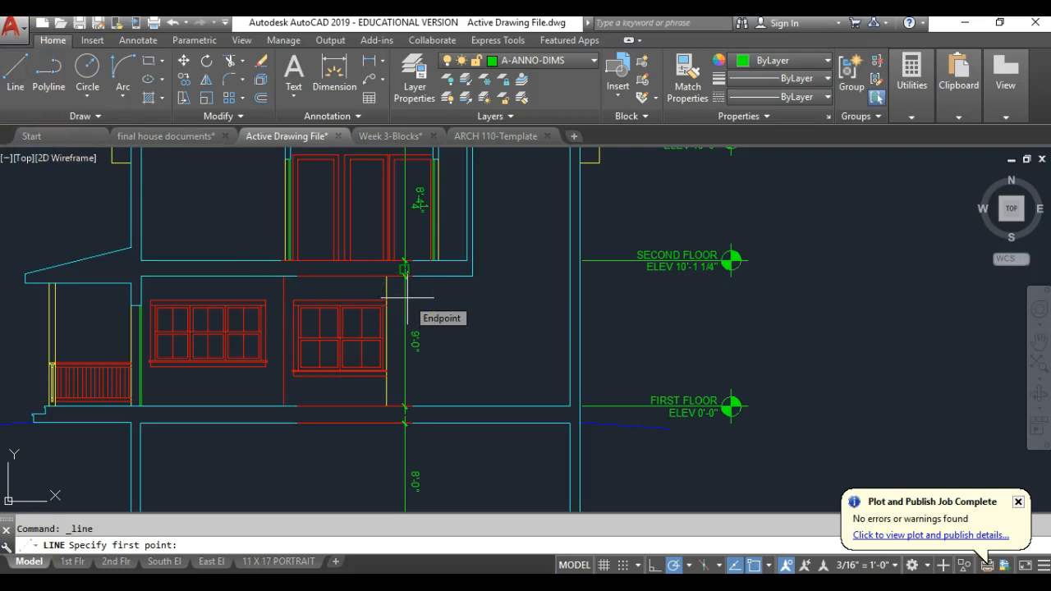
click(451, 262)
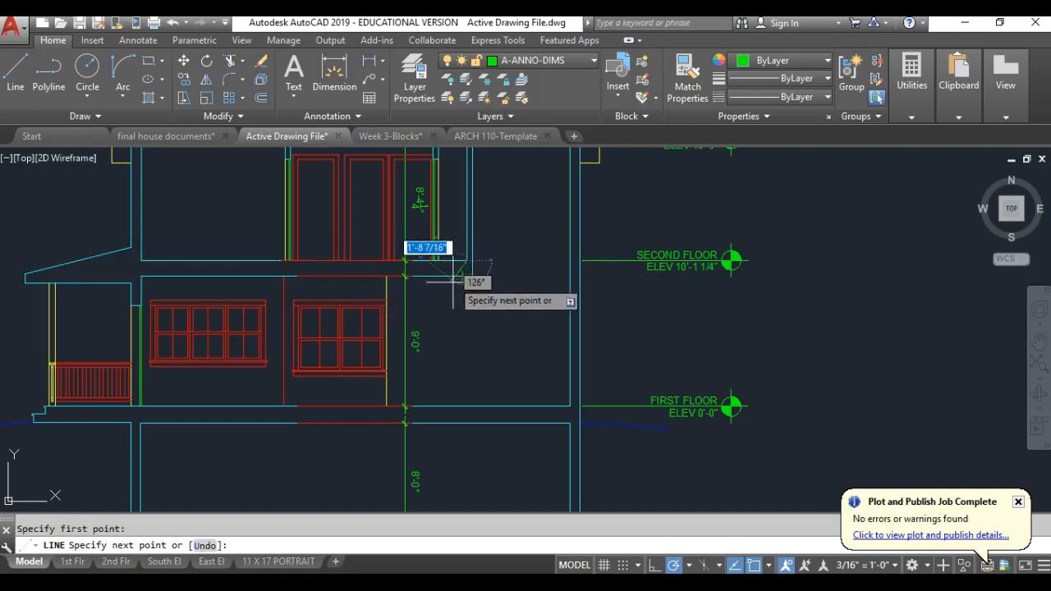
click(467, 400)
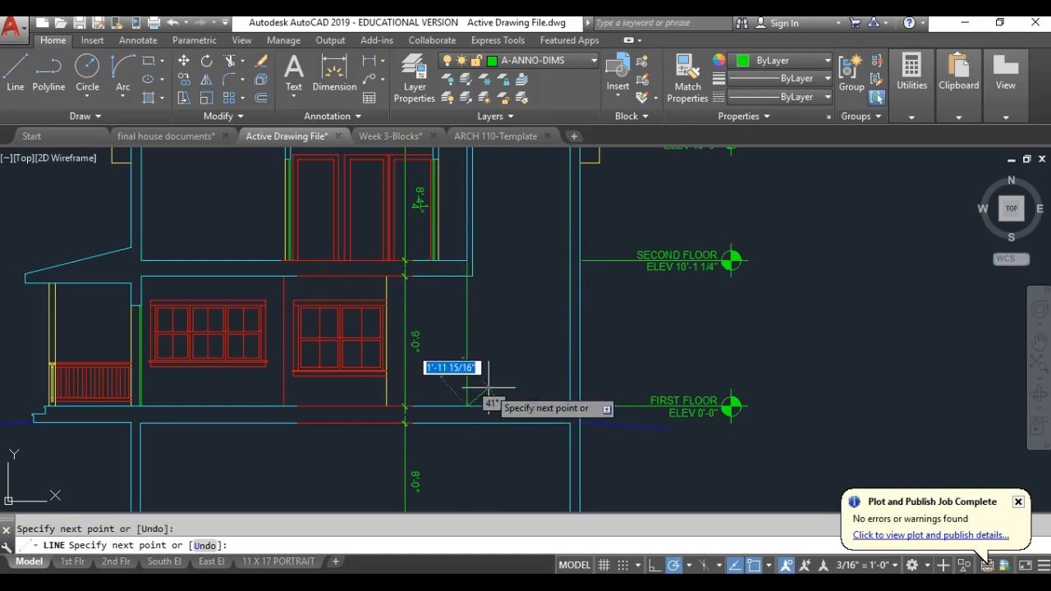
key(Return)
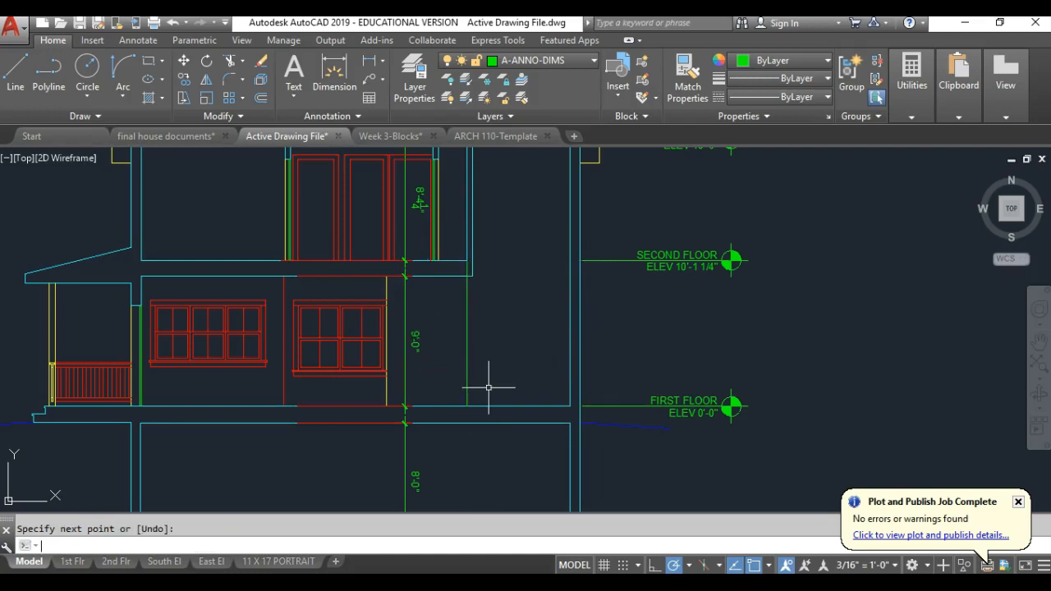
Erase the vertical line between the second floor edge and the first floor line
click(264, 67)
click(493, 347)
click(447, 378)
key(Return)
click(445, 405)
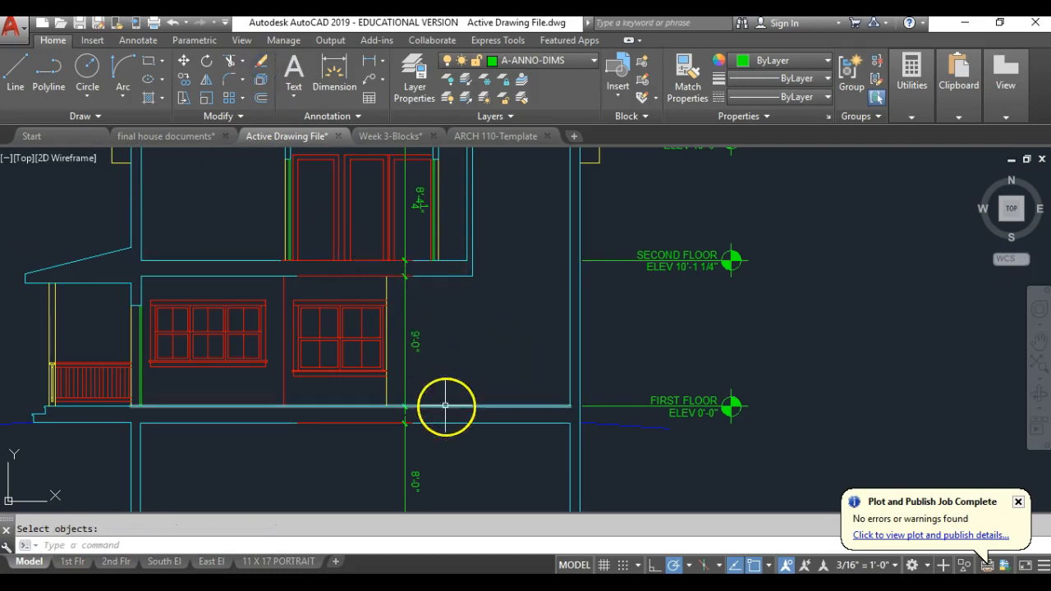
Switch to the Calculator and multiply 10 by 12 to convert the feet of the floor-to-floor height to inches
click(705, 279)
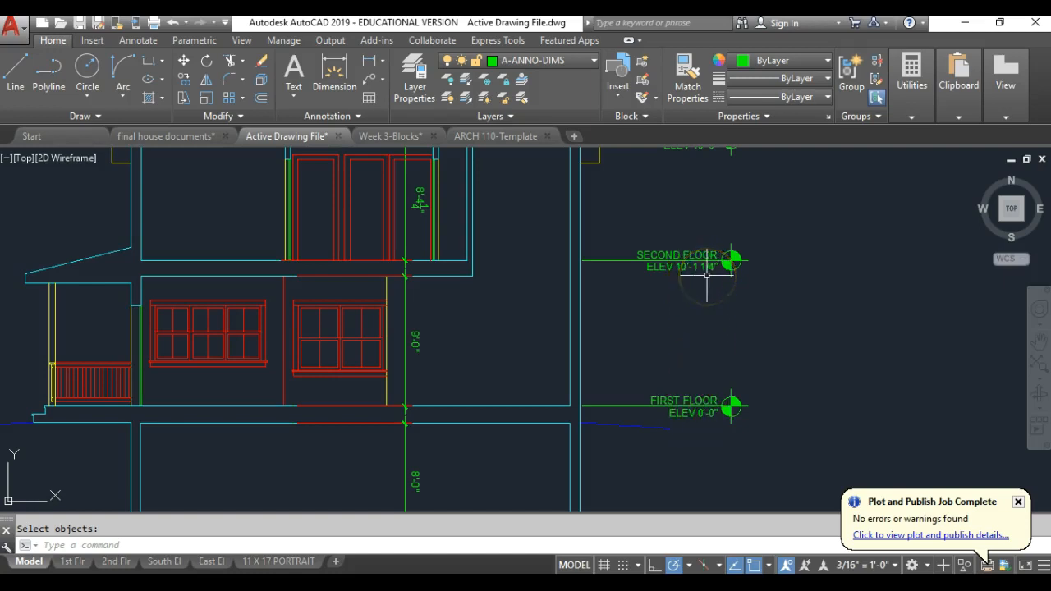
click(697, 285)
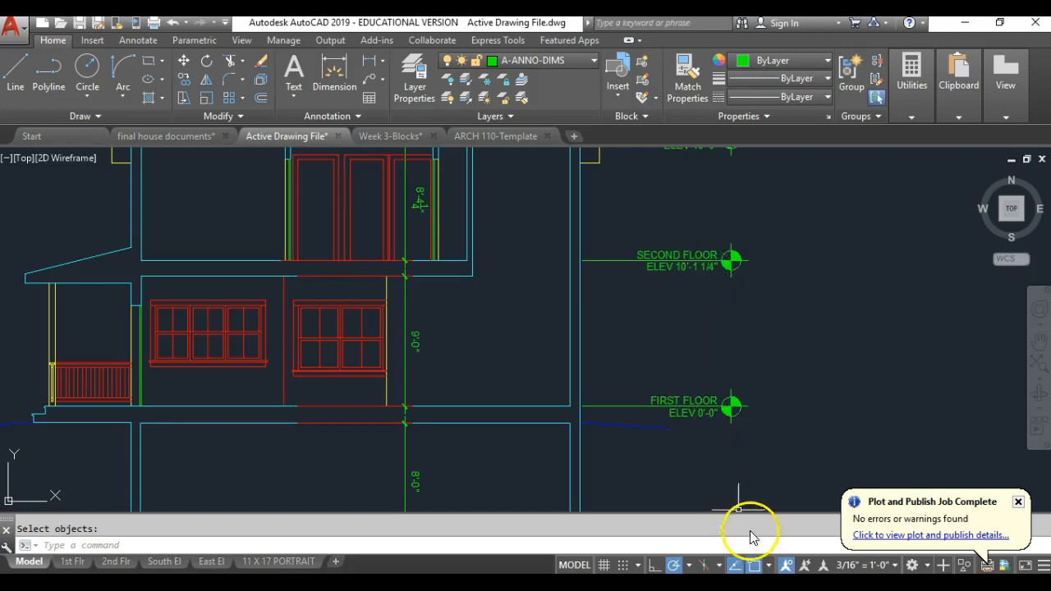
click(808, 583)
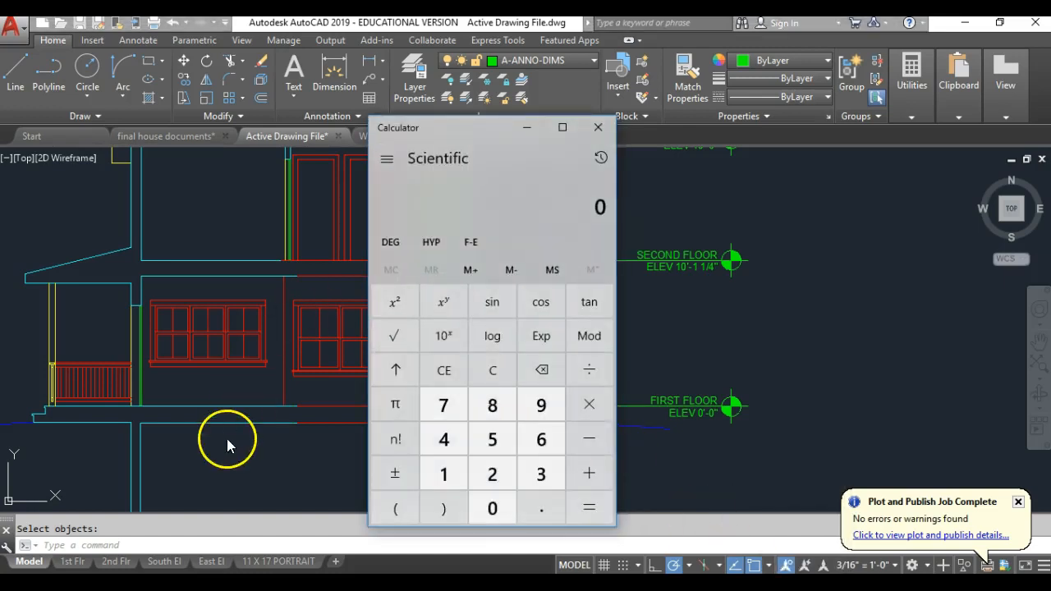
drag(409, 128, 238, 119)
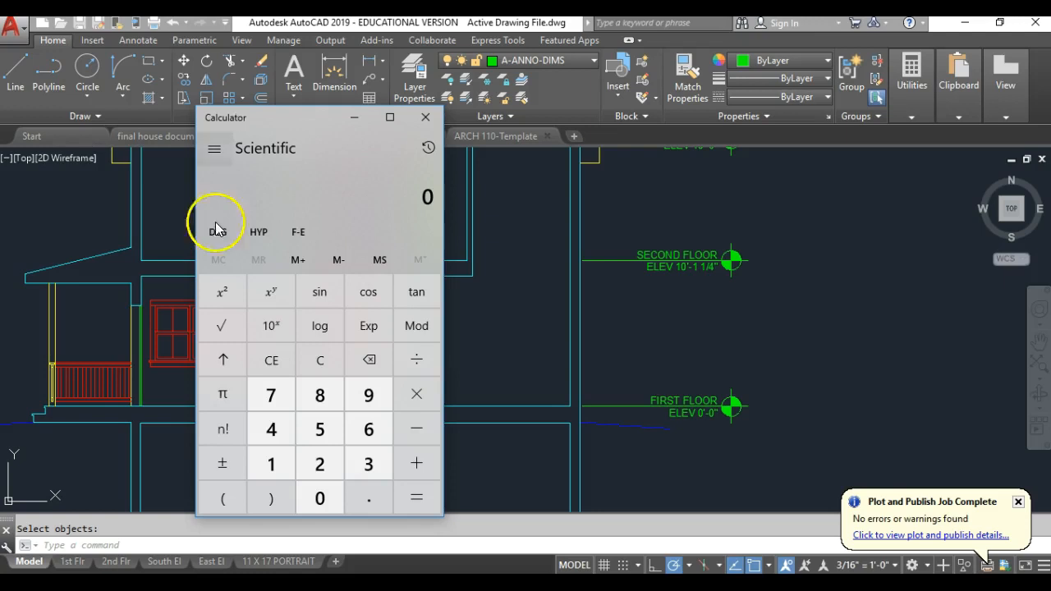
click(272, 464)
click(320, 498)
click(413, 395)
click(285, 467)
click(319, 464)
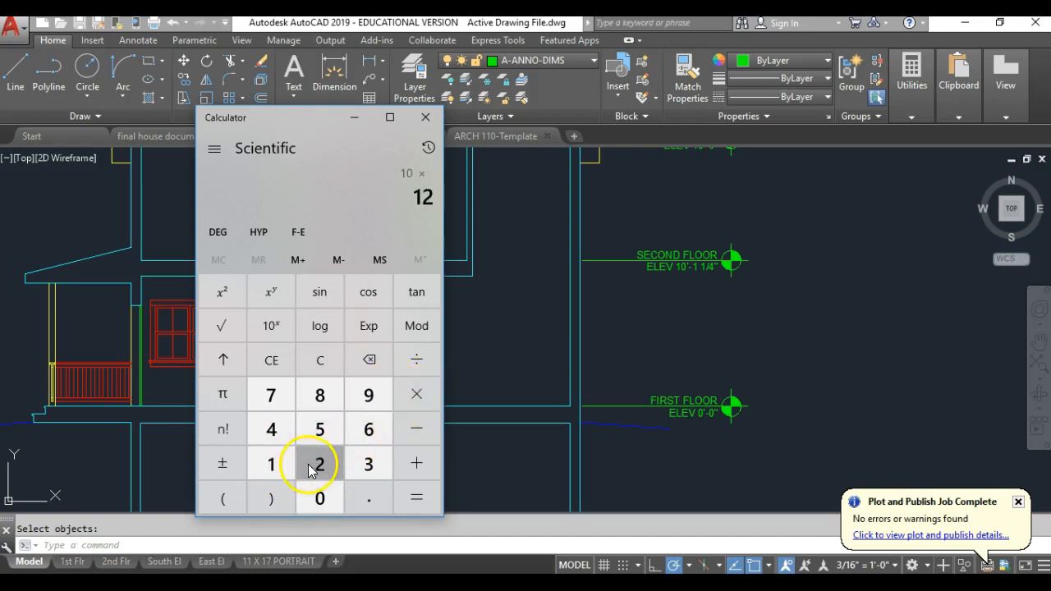
click(406, 500)
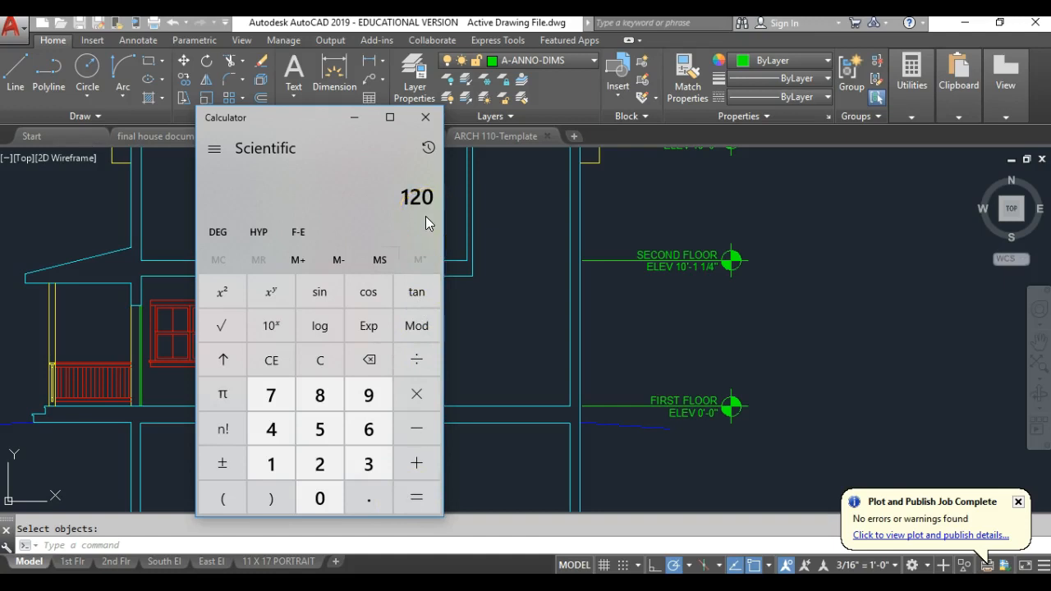
Add 1.25 to the product to get the full floor-to-floor height in inches
click(419, 465)
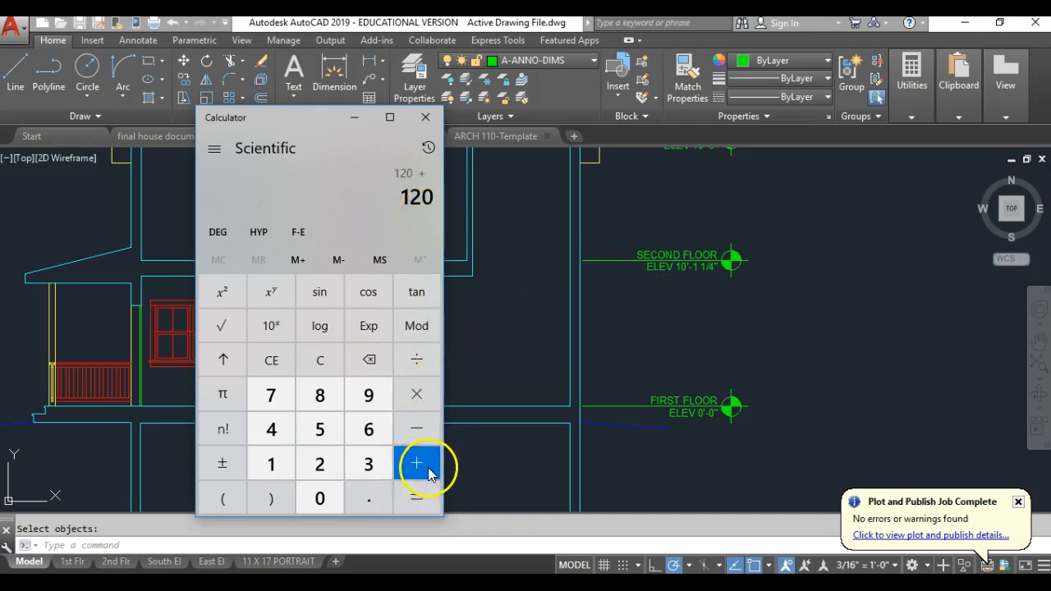
click(275, 474)
click(365, 496)
click(319, 465)
click(319, 431)
click(404, 493)
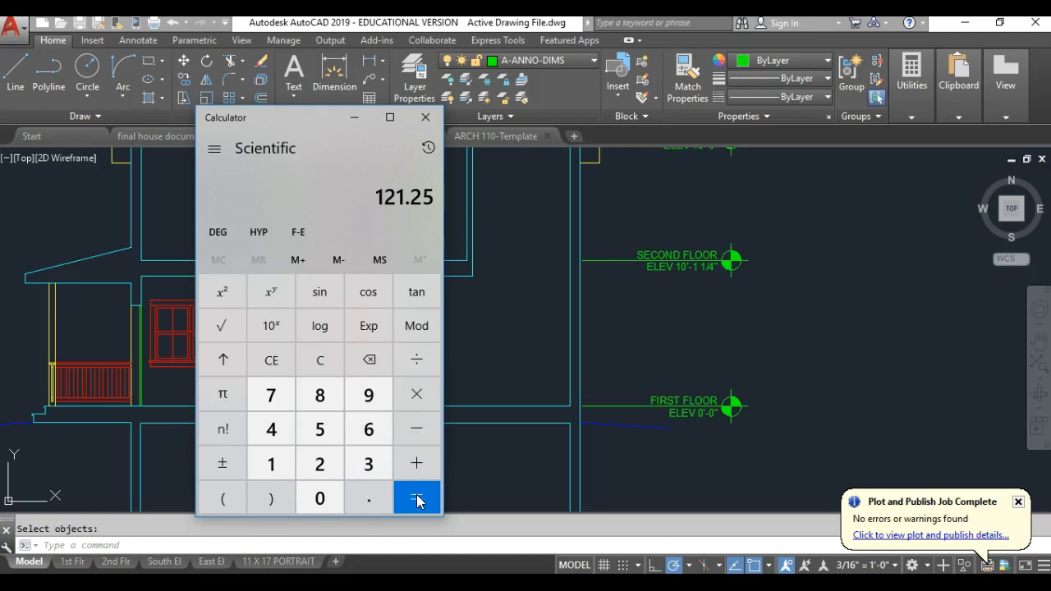
Divide the total height by 7.75 to work out the number of stair risers, and close the Calculator
click(402, 368)
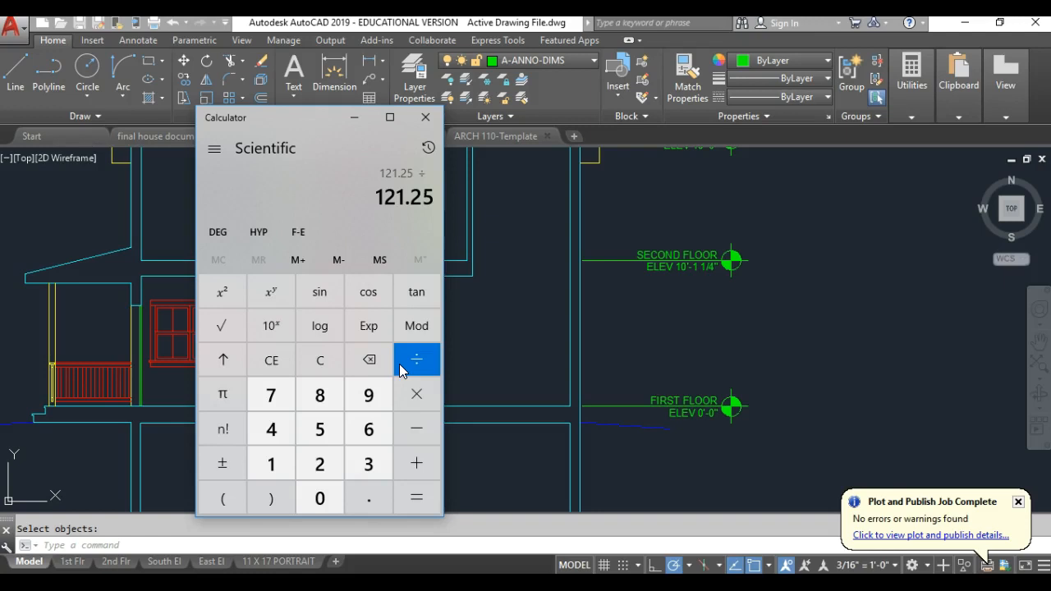
click(259, 398)
click(369, 504)
click(272, 396)
click(319, 427)
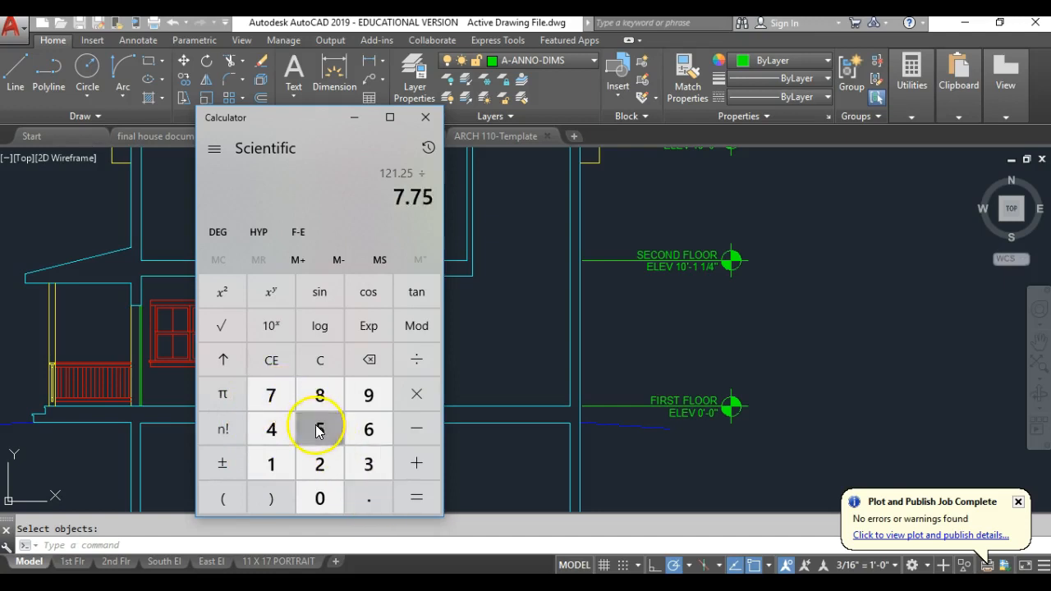
click(411, 499)
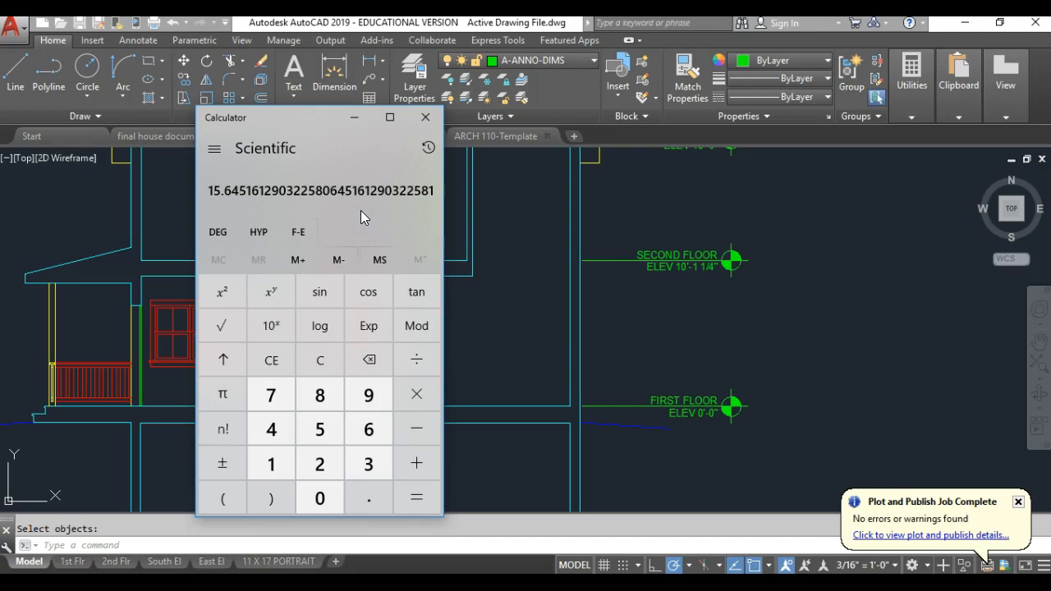
click(426, 119)
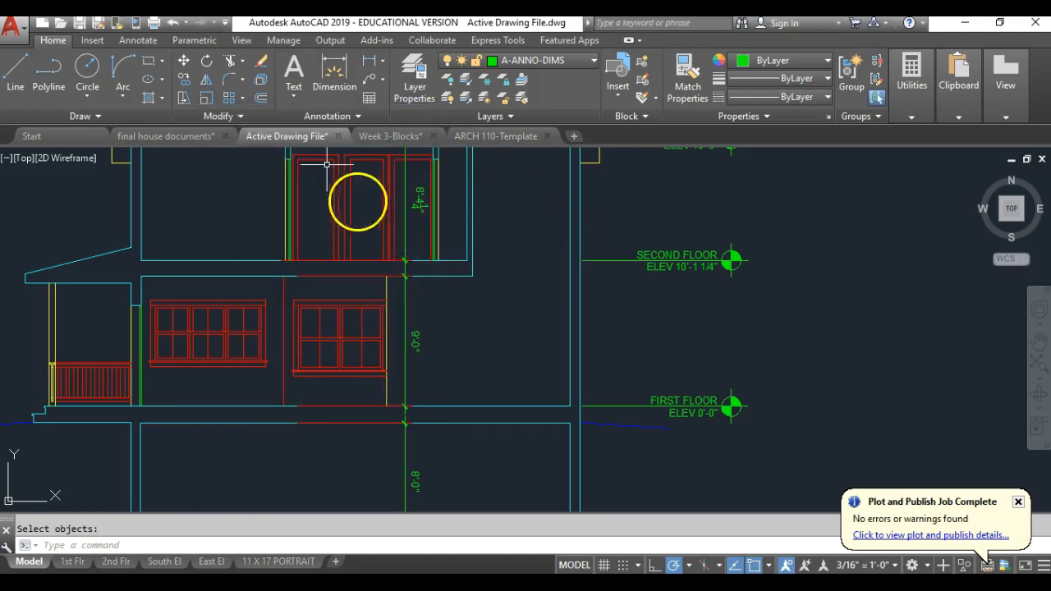
Draw a vertical line from the second floor's inner corner straight down to the first floor line
click(15, 72)
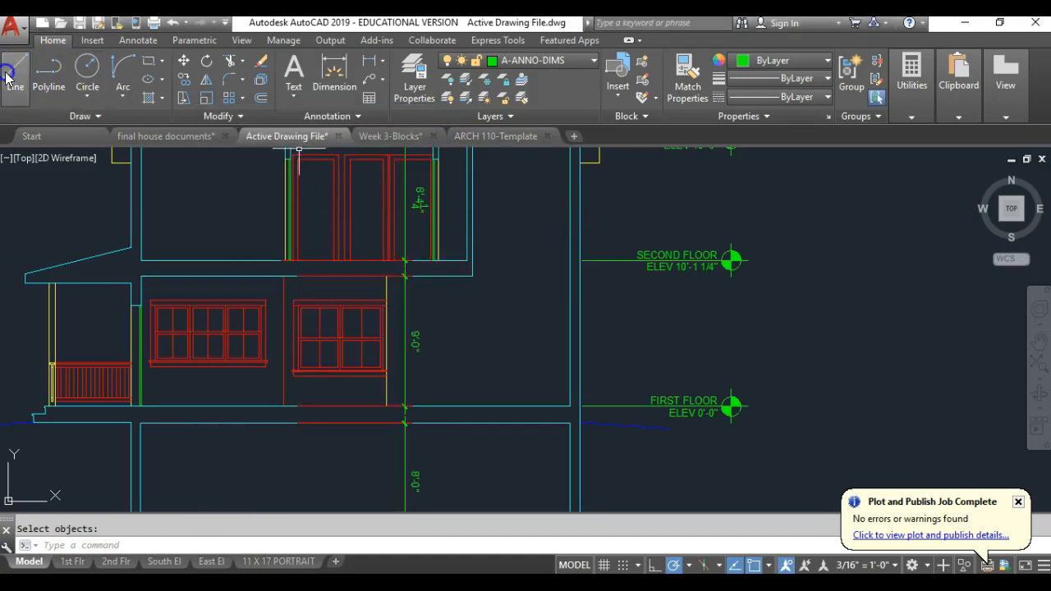
click(469, 262)
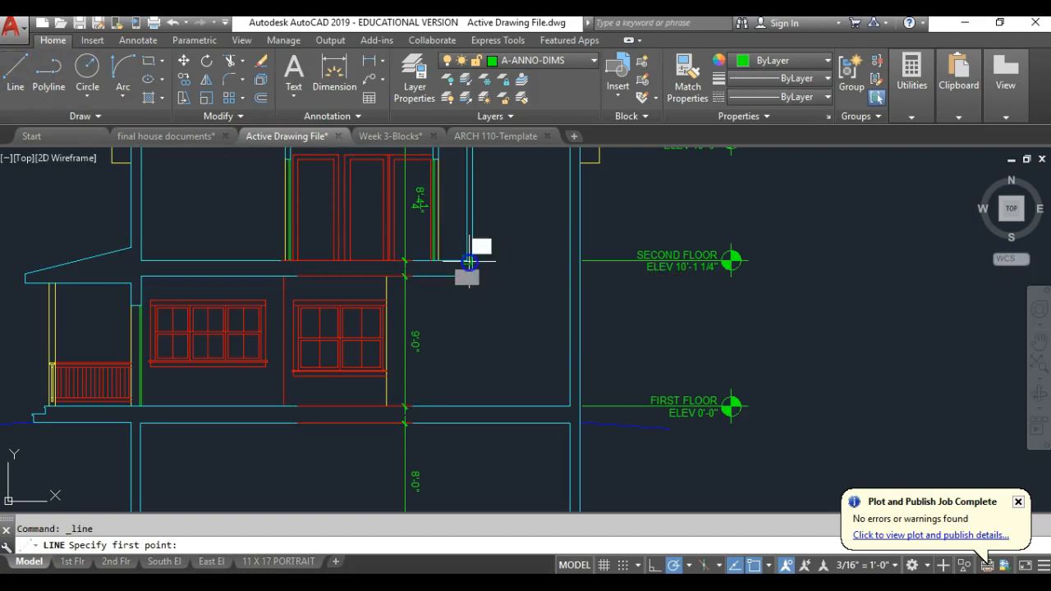
click(466, 407)
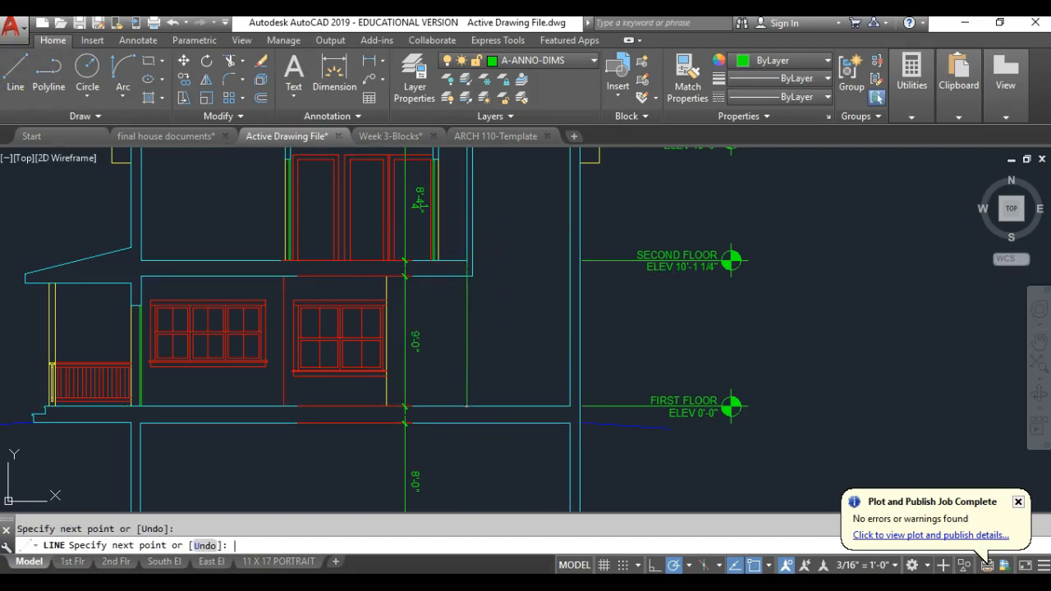
right_click(120, 178)
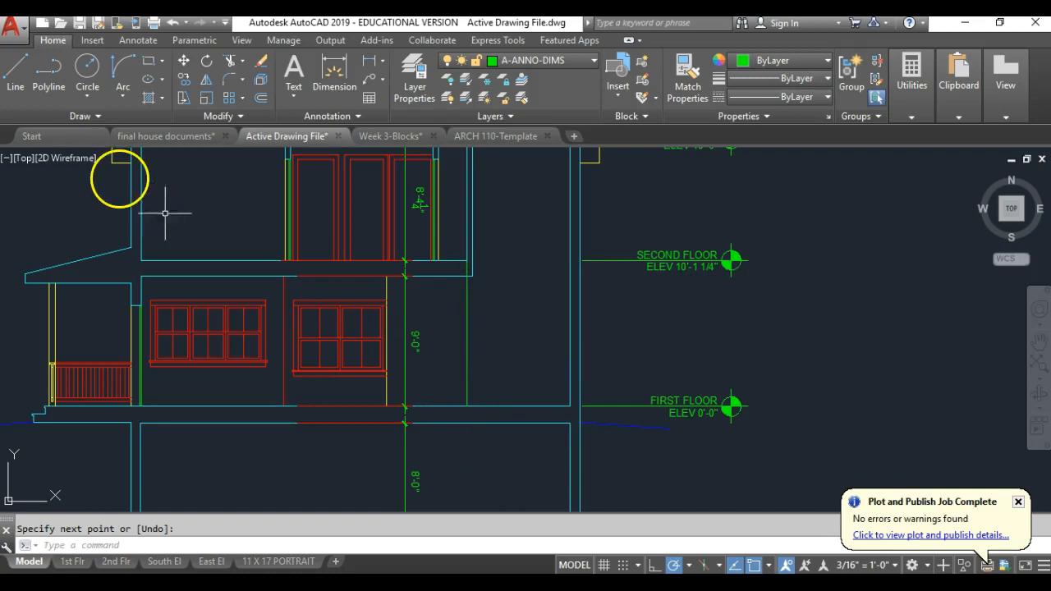
Divide the vertical floor-to-floor line into 16 equal segments
click(98, 116)
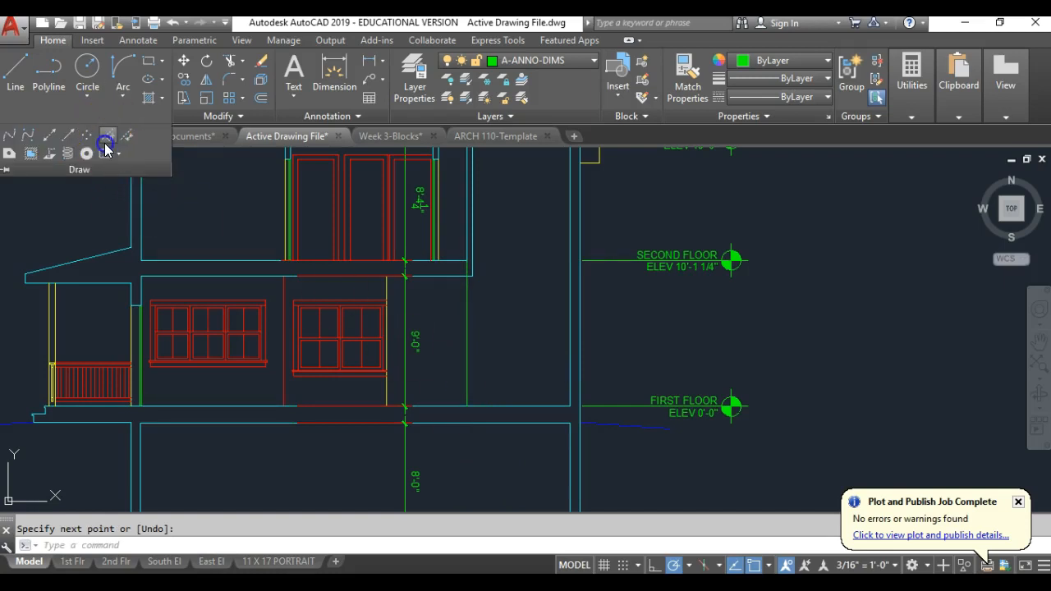
click(469, 339)
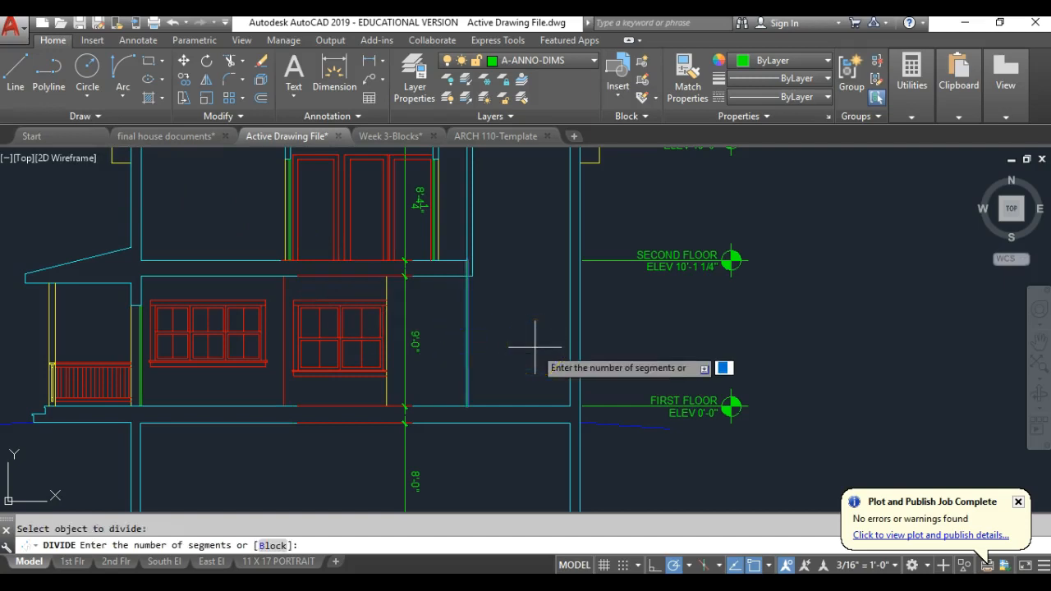
text(16)
key(Return)
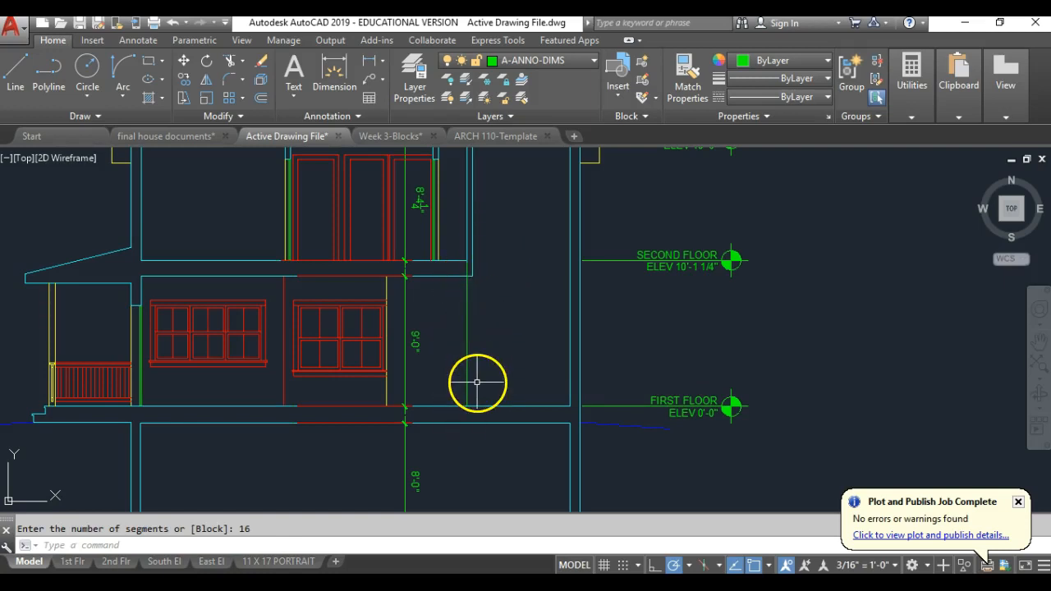
Check that Node snap is enabled and draw a horizontal line about 2'-9 3/4" long rightward from the lowest division point
click(767, 565)
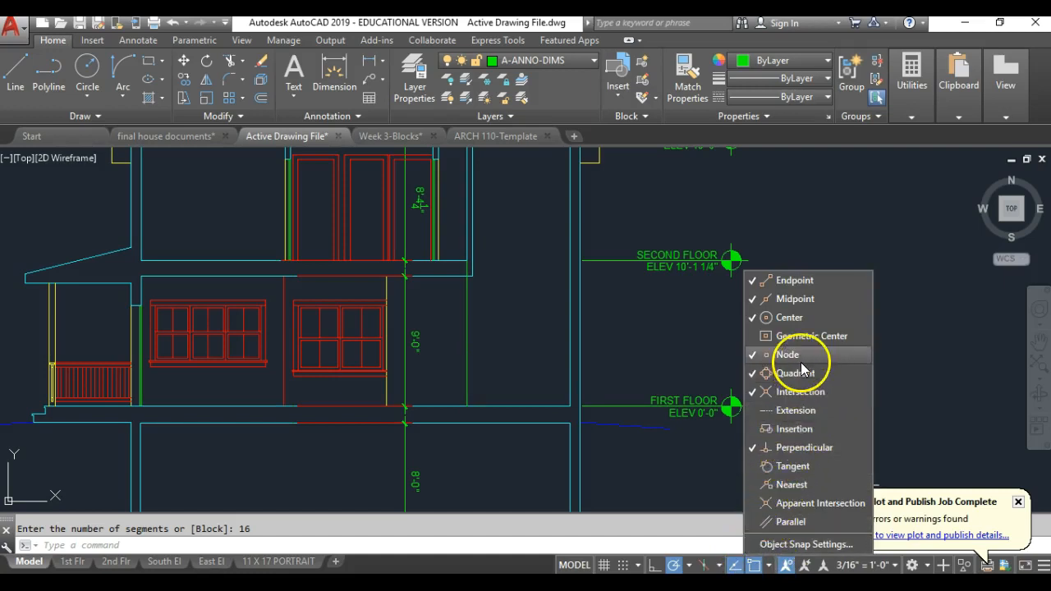
click(497, 361)
scroll(463, 379, up, 4)
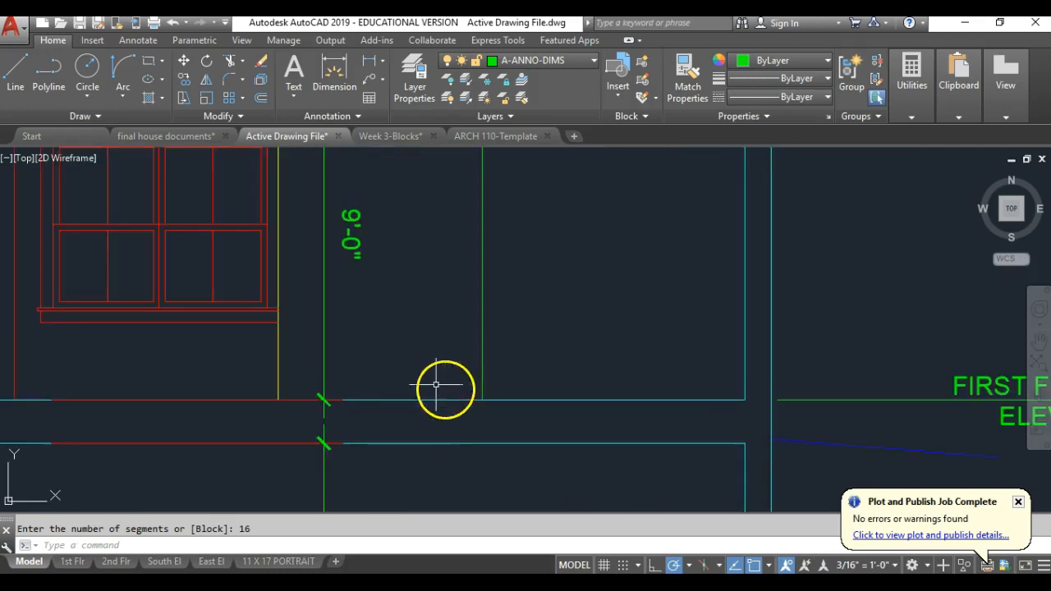
click(8, 72)
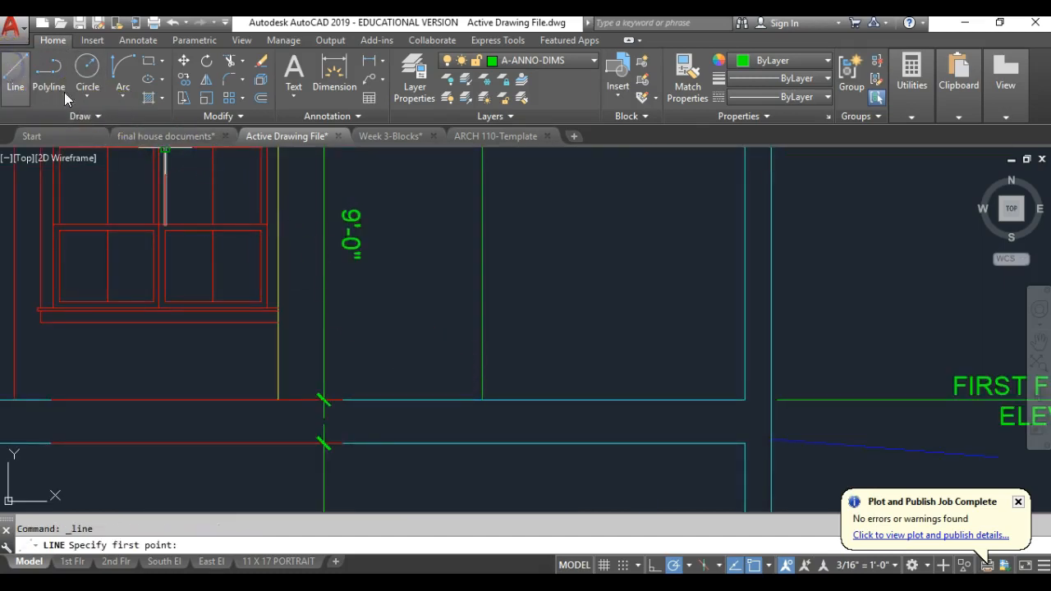
click(482, 377)
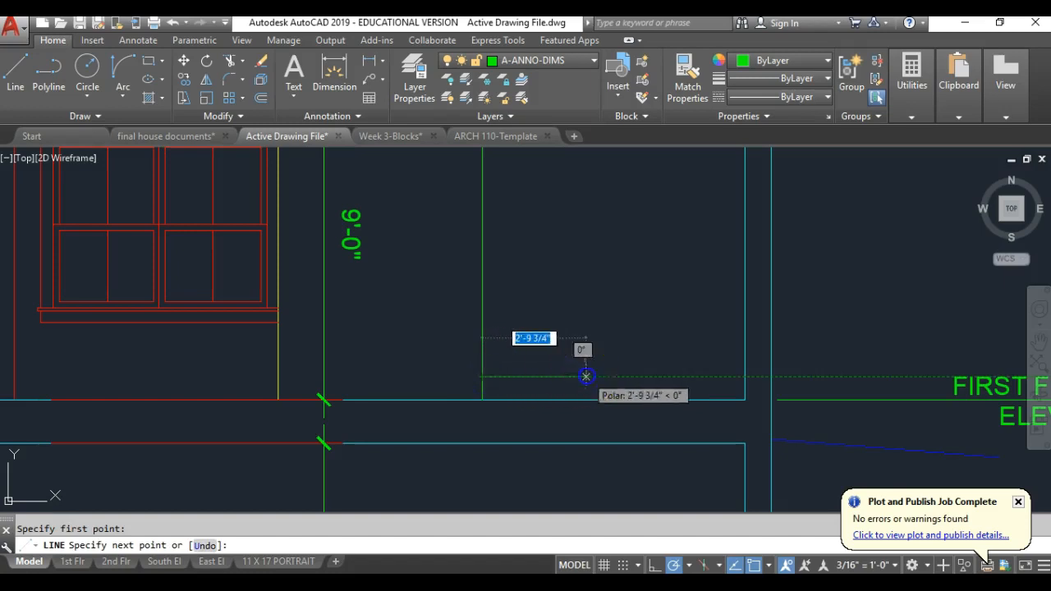
key(Return)
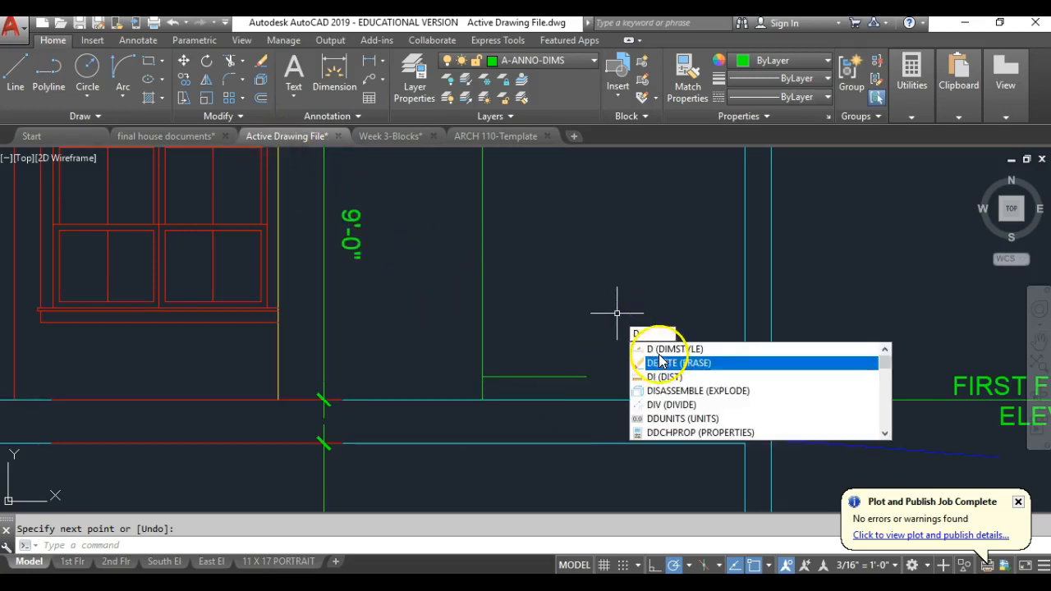
Measure the vertical distance from the lowest division point to the first floor line
click(694, 377)
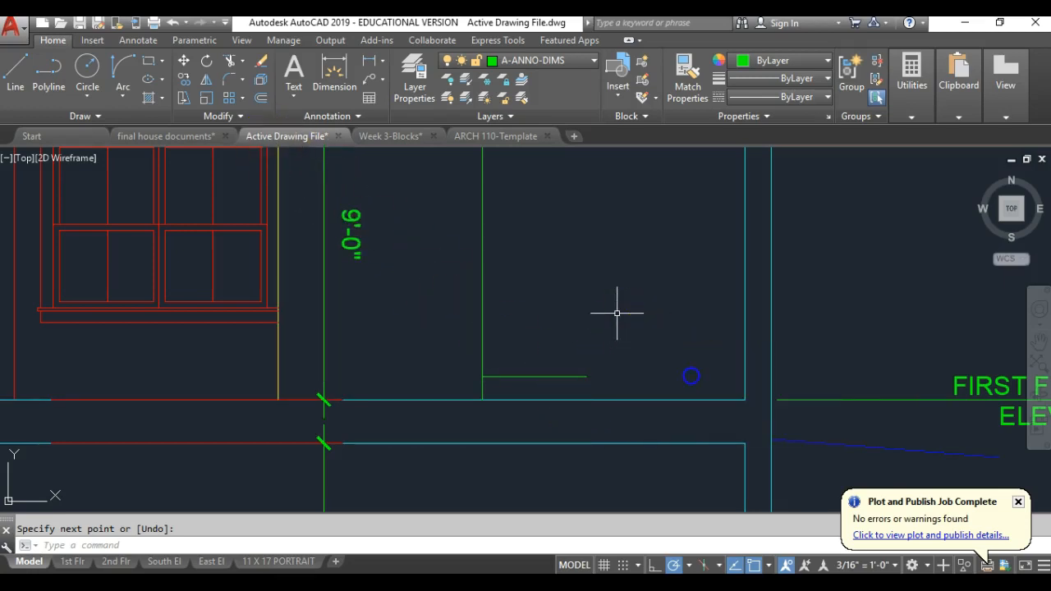
click(484, 378)
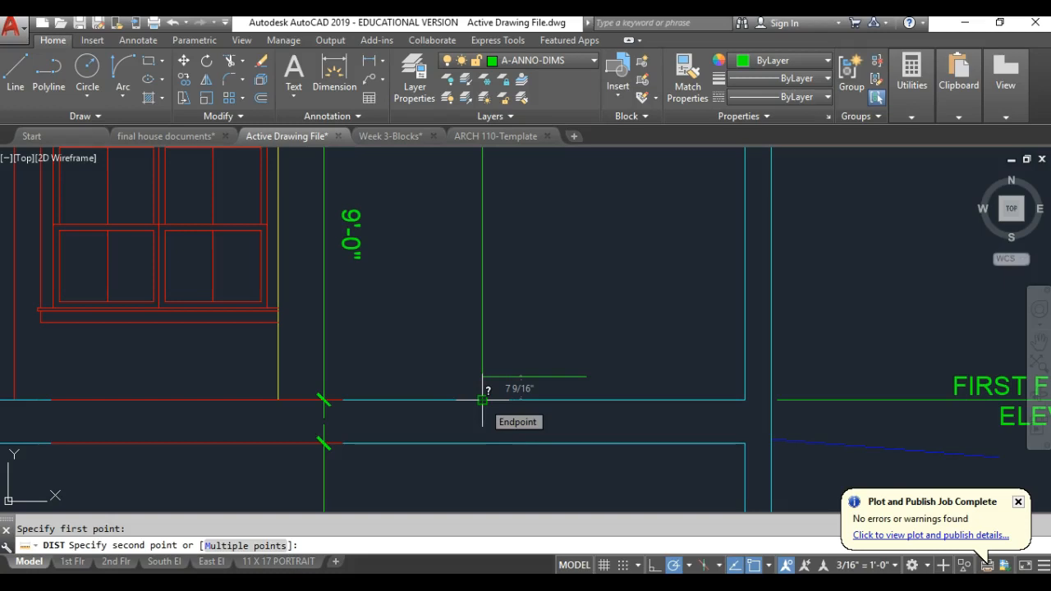
key(Escape)
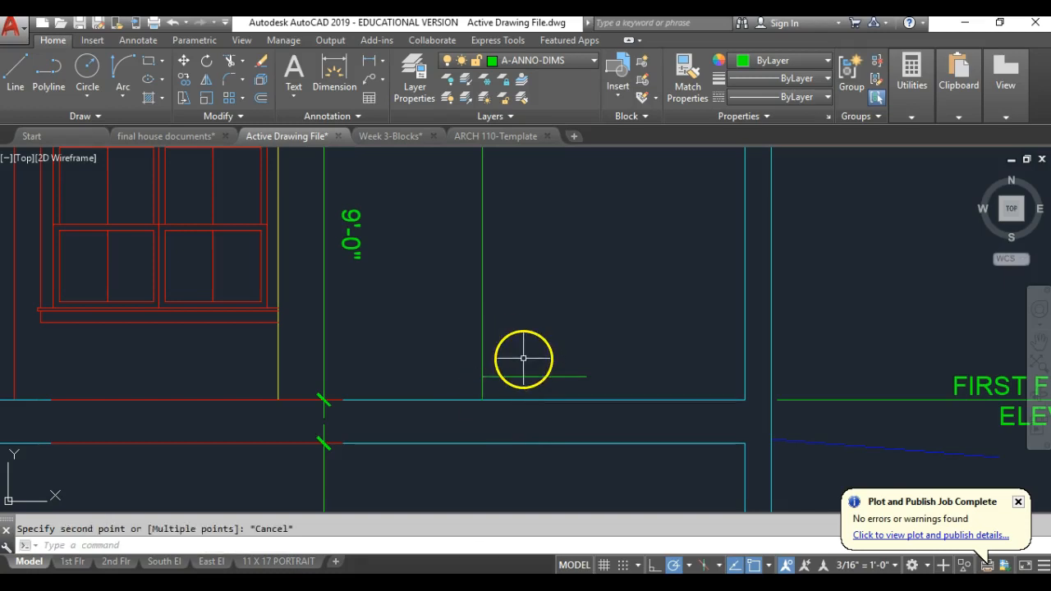
Draw a vertical line from where the section cut line crosses the plan's first stair riser down to the section's first floor line
scroll(524, 358, down, 5)
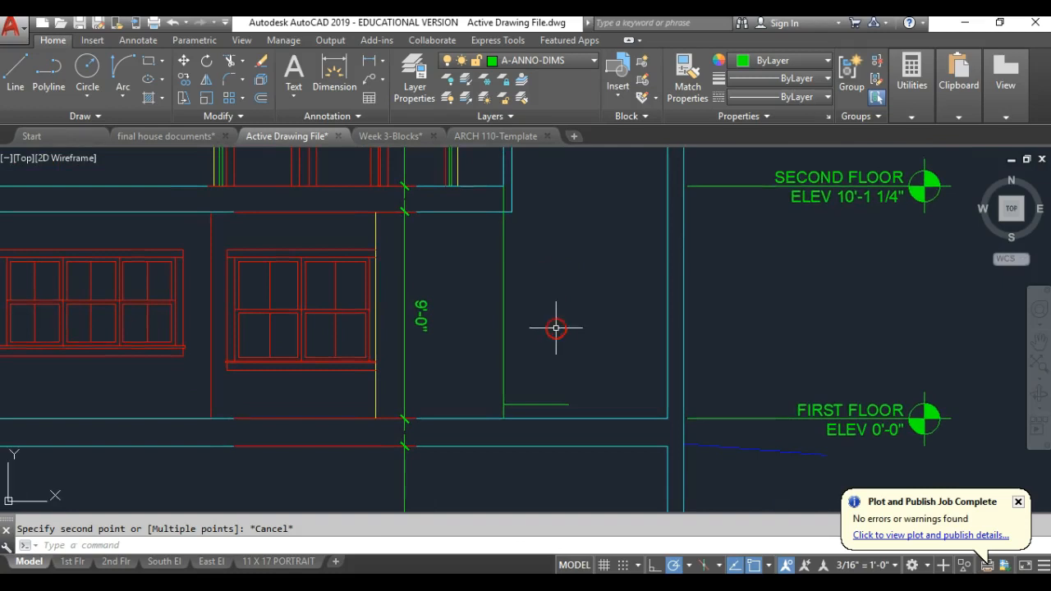
scroll(552, 314, down, 5)
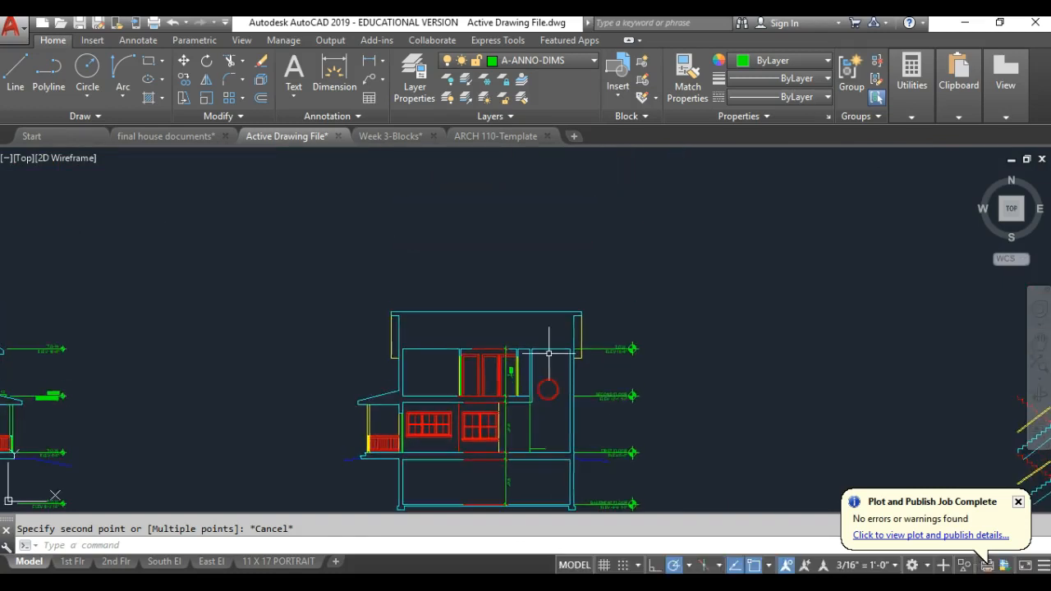
middle_drag(554, 258, 556, 343)
scroll(544, 246, up, 6)
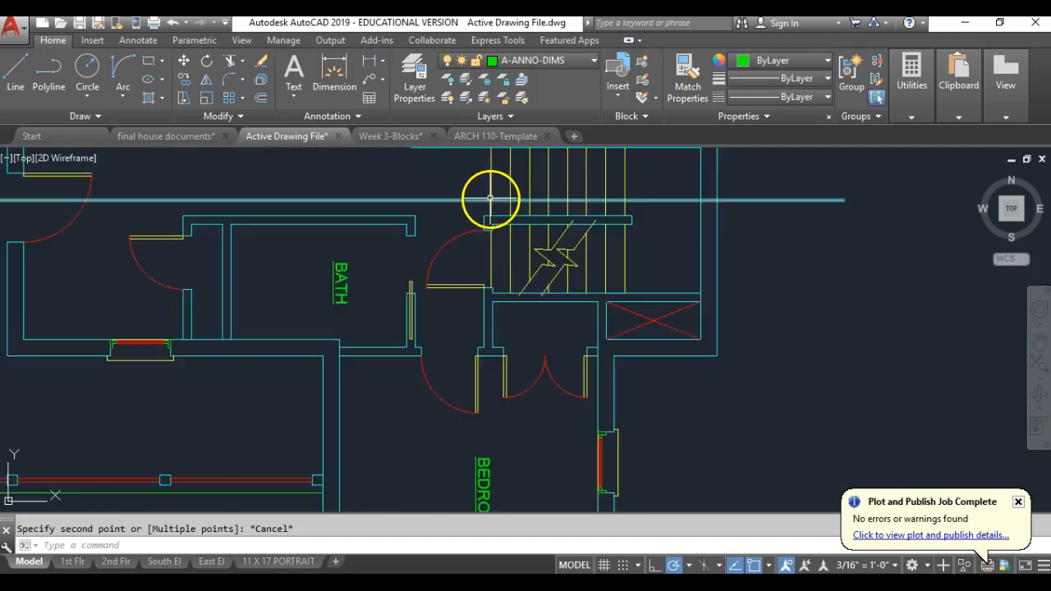
click(18, 67)
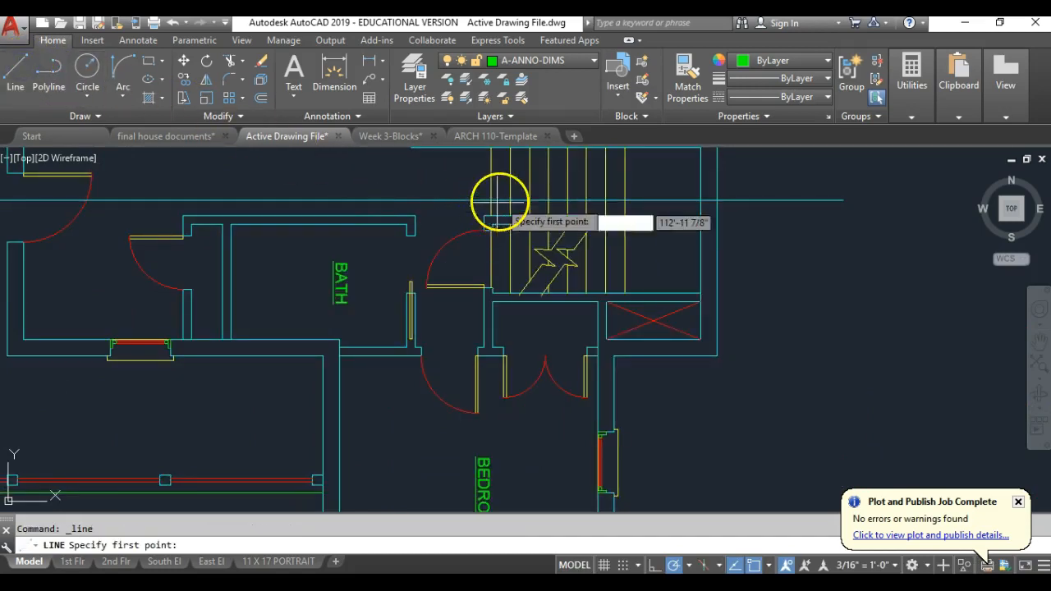
click(490, 199)
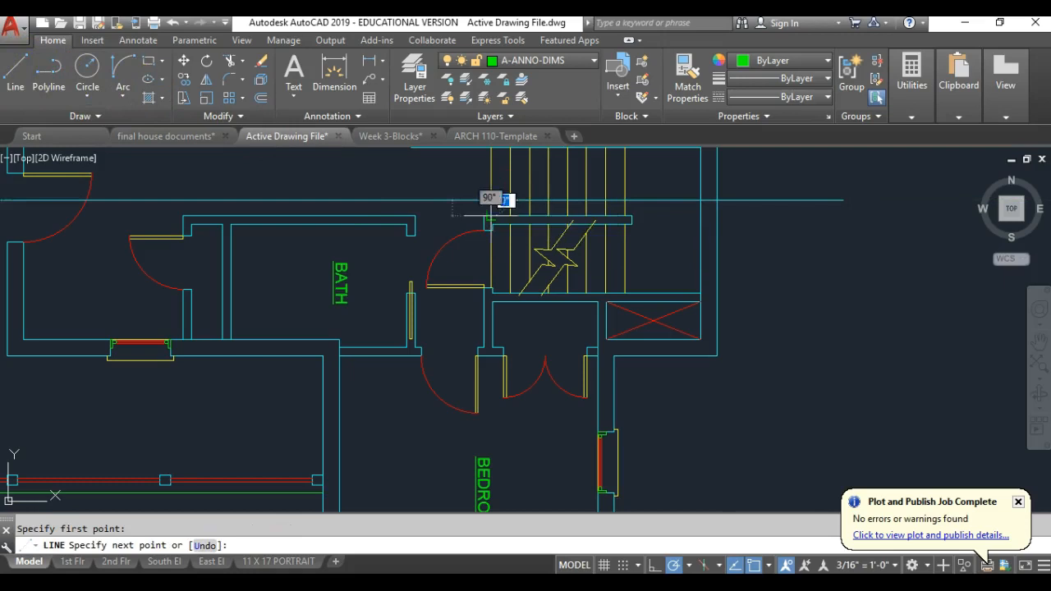
scroll(494, 247, down, 5)
scroll(496, 279, down, 2)
scroll(493, 308, up, 8)
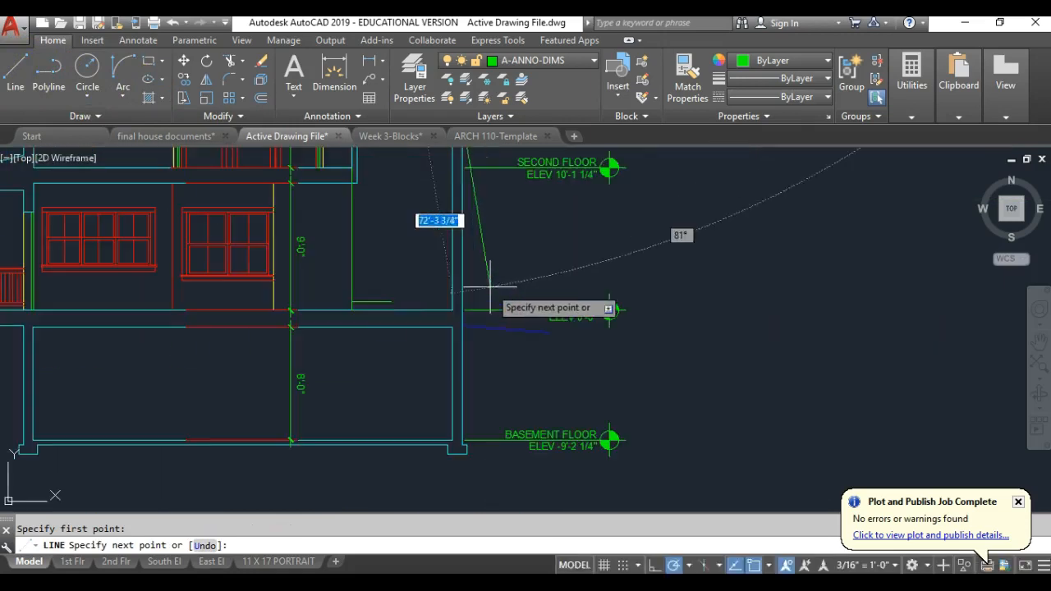
scroll(350, 312, up, 2)
click(306, 310)
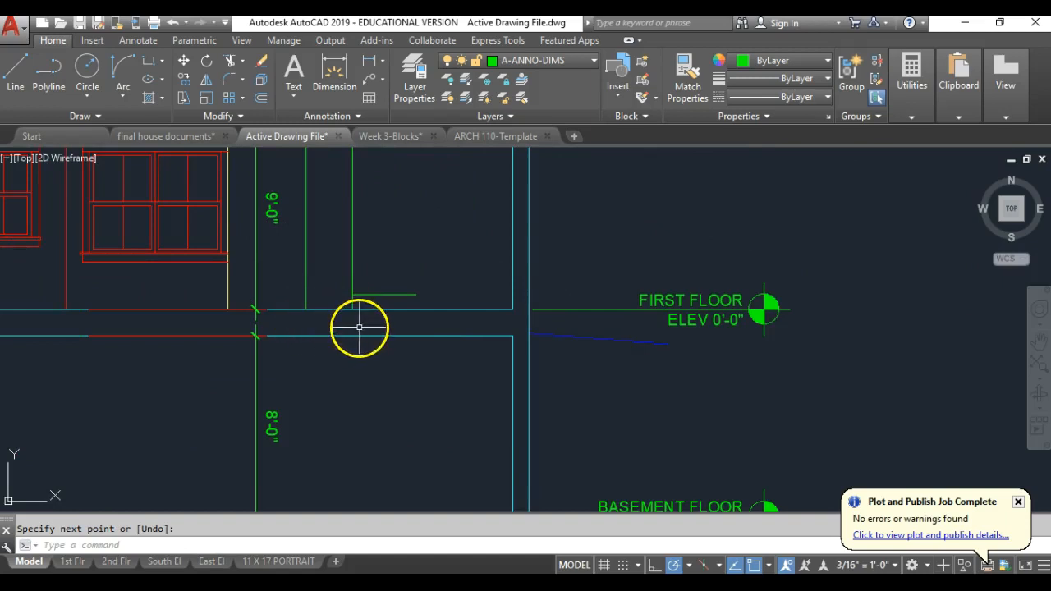
Fillet the horizontal tread line with the first projected riser line at radius 0 to form a square corner
scroll(299, 310, up, 2)
click(383, 288)
text(f)
key(Return)
click(428, 288)
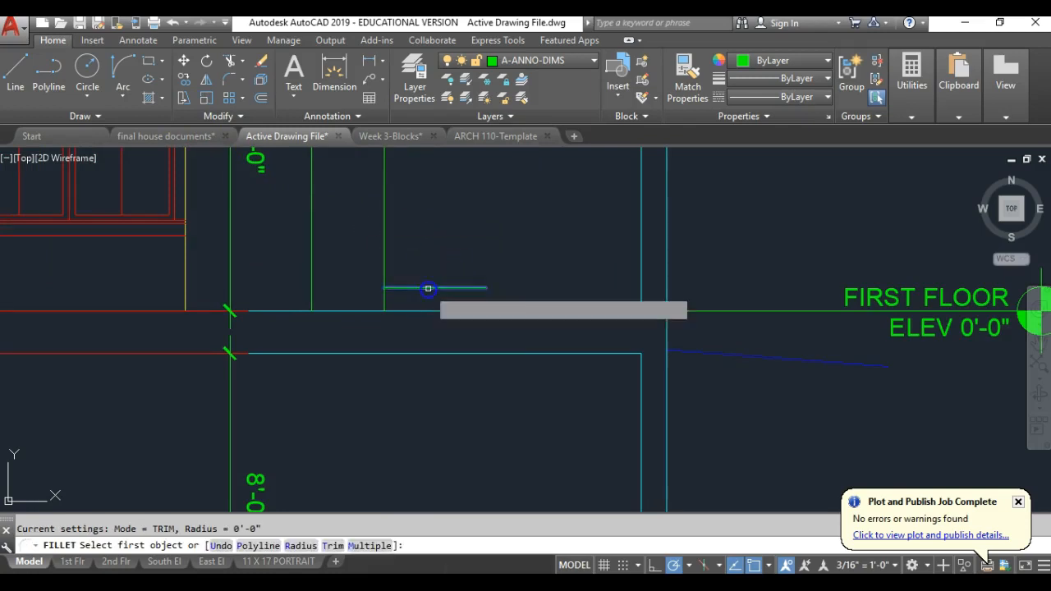
click(311, 308)
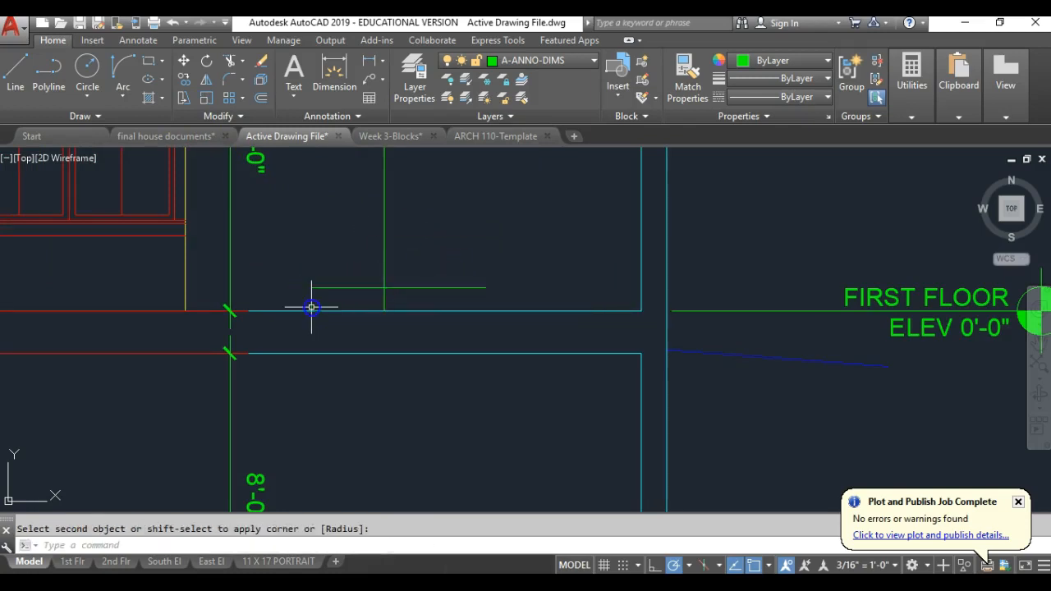
Try to draw a vertical line from the second stair riser in the floor plan down to the tread line in the section
scroll(446, 312, down, 6)
middle_drag(446, 286, 460, 396)
scroll(460, 396, down, 2)
middle_drag(430, 227, 432, 261)
scroll(448, 218, up, 6)
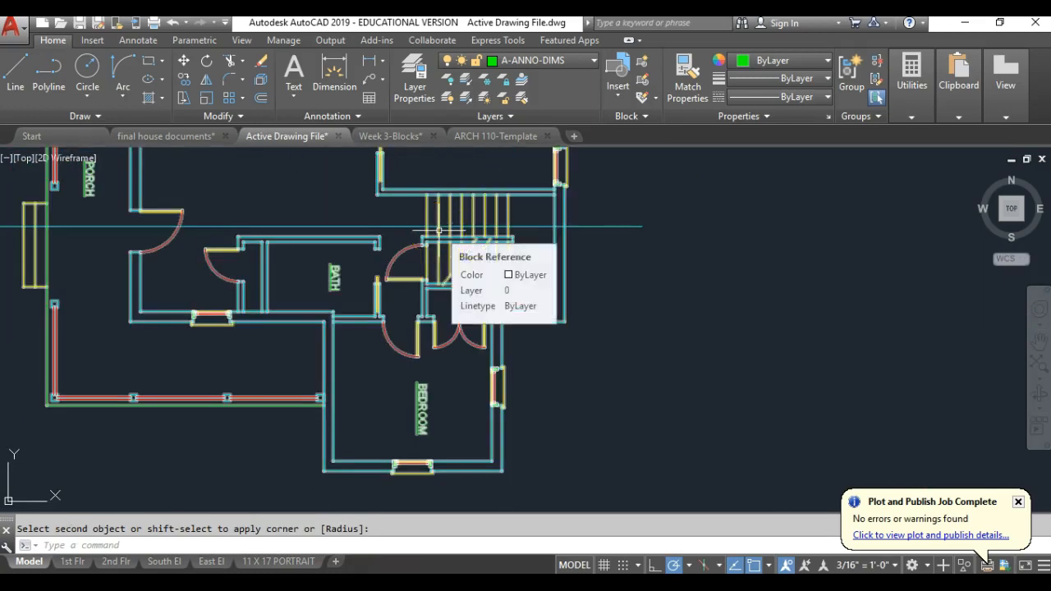
key(Escape)
text(l)
key(Return)
click(438, 227)
scroll(471, 376, down, 1)
middle_drag(468, 418, 457, 209)
scroll(457, 208, down, 1)
middle_drag(451, 355, 455, 183)
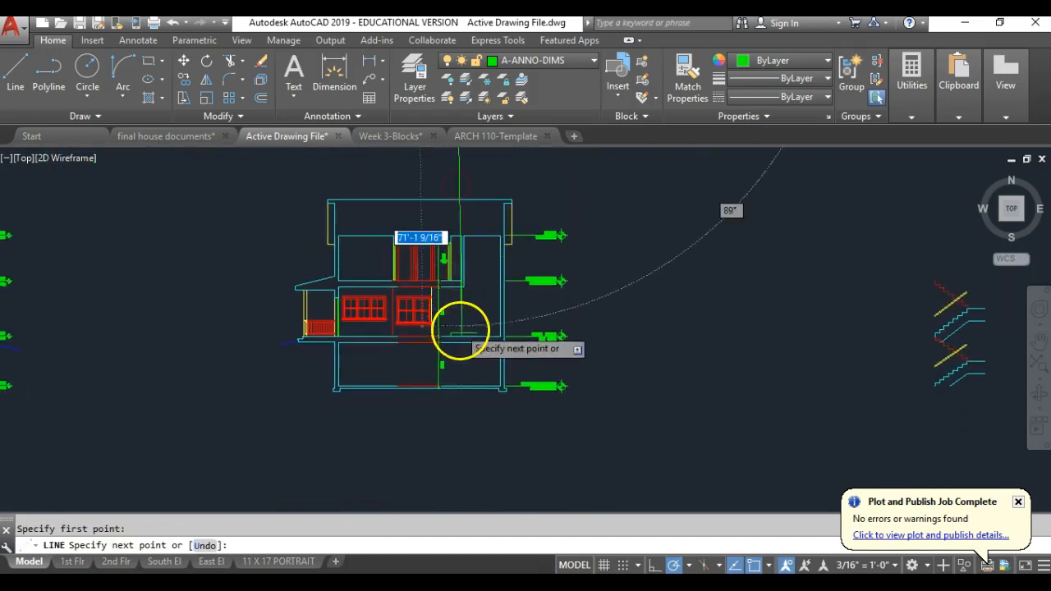
scroll(459, 333, up, 4)
click(435, 346)
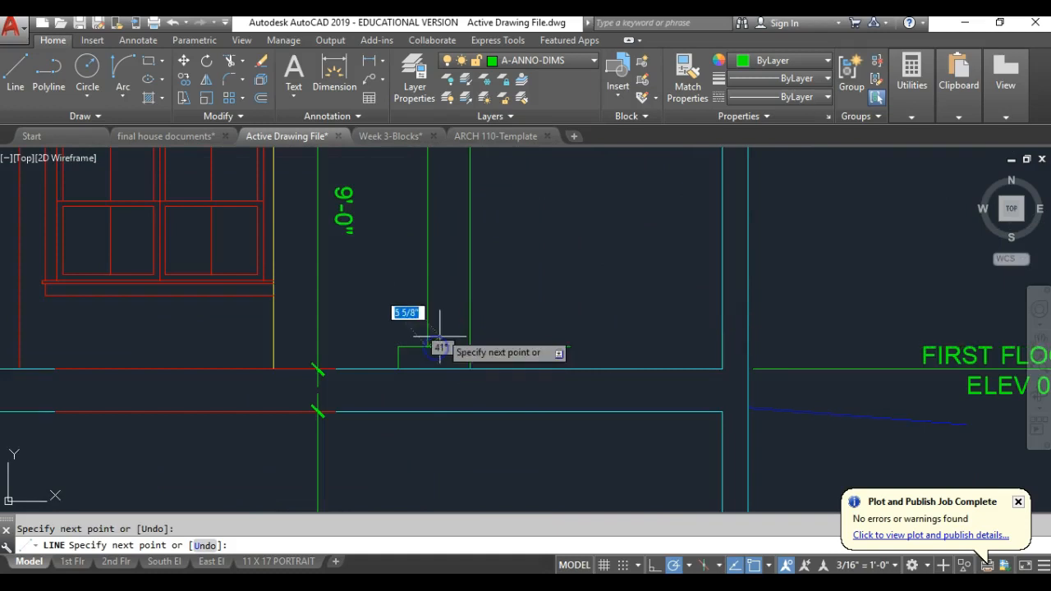
key(Return)
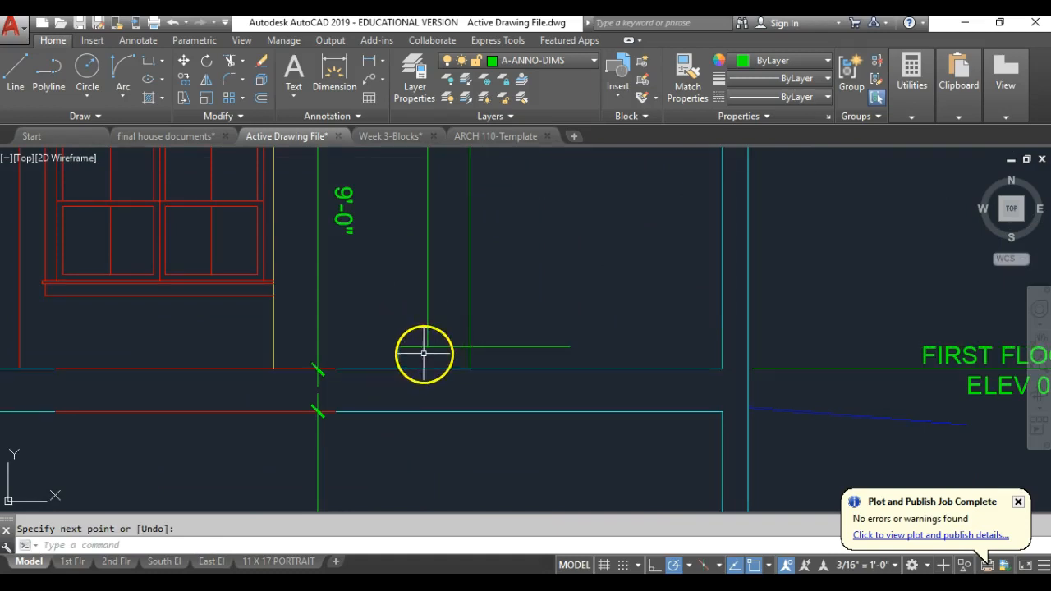
Erase the second projected riser line
scroll(424, 354, up, 5)
scroll(413, 360, up, 5)
scroll(488, 293, down, 5)
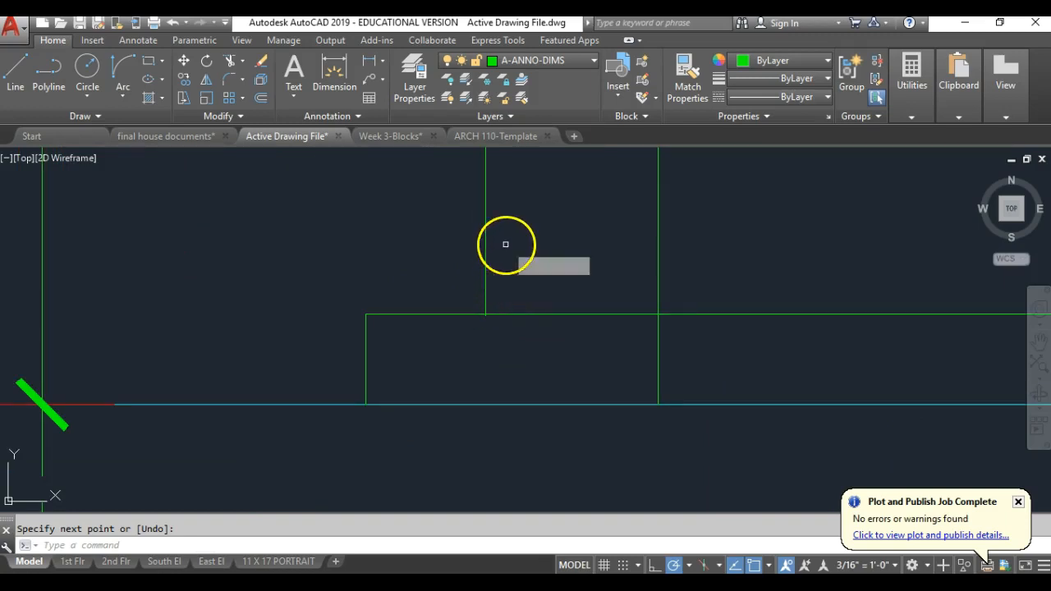
key(Return)
Redraw a vertical line from where the section cut line crosses the plan's second stair riser down to the section's tread line
scroll(493, 328, down, 8)
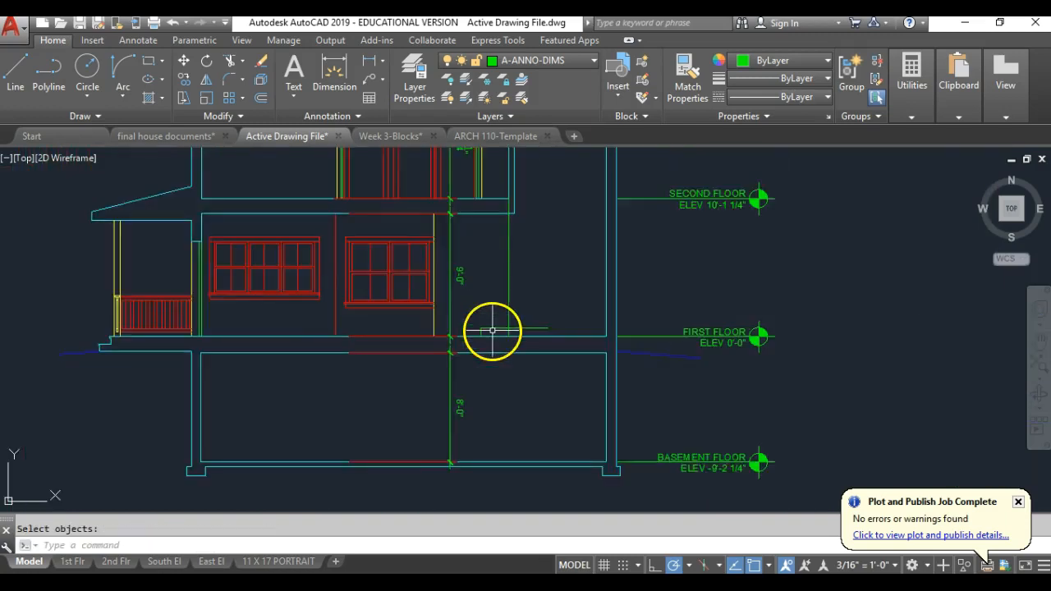
scroll(506, 282, down, 2)
middle_drag(506, 268, 511, 392)
middle_drag(510, 199, 510, 302)
scroll(500, 236, up, 5)
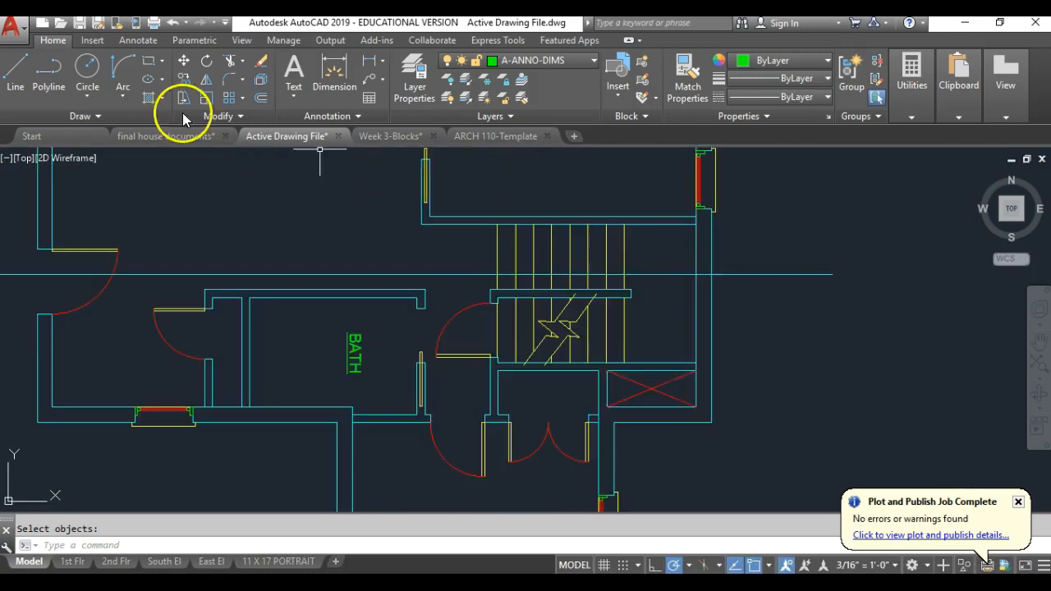
click(27, 72)
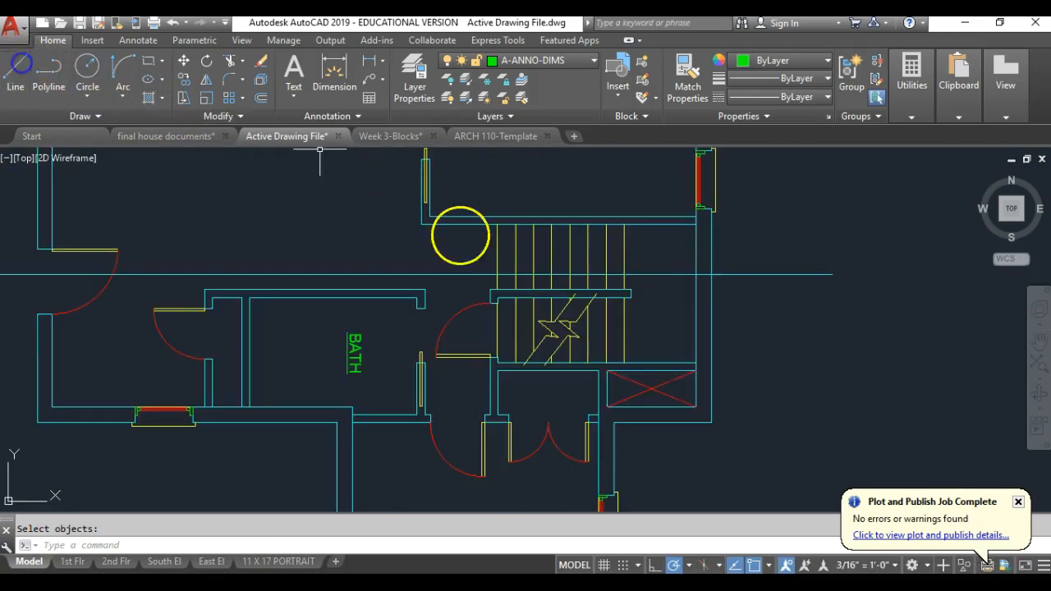
click(519, 273)
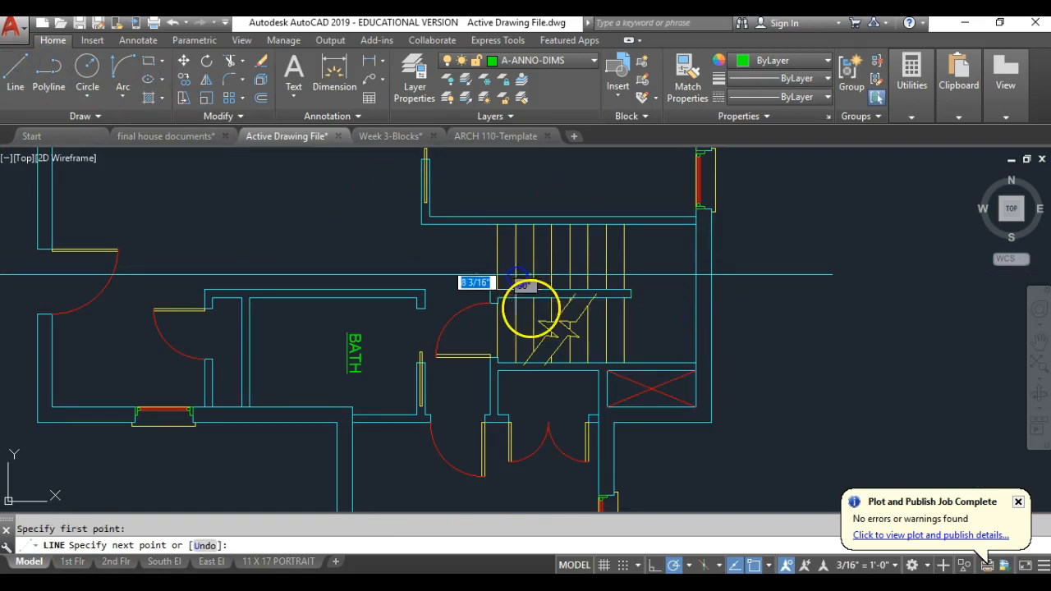
scroll(528, 305, down, 3)
middle_drag(520, 352, 487, 176)
scroll(491, 364, up, 8)
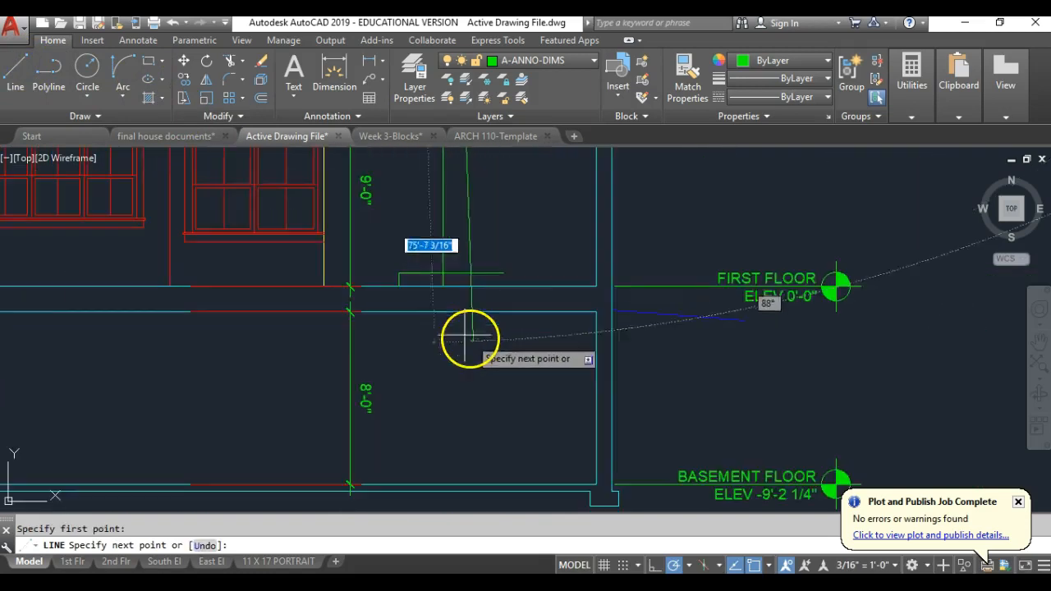
click(349, 227)
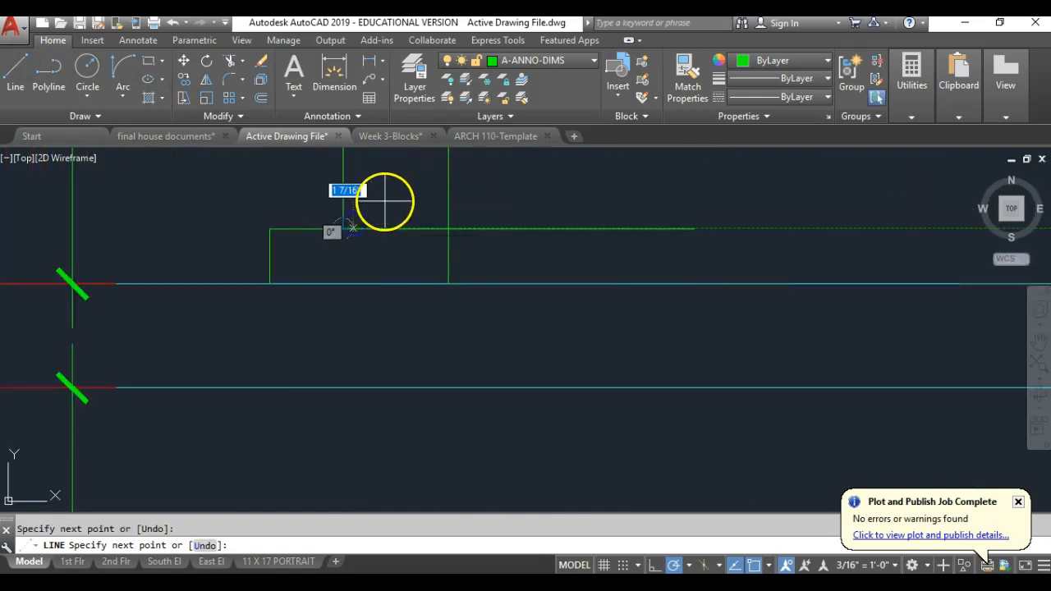
key(Return)
Fillet the tread line with the second projected riser line at radius 0, trimming the tread to one step's depth
scroll(379, 233, down, 2)
middle_drag(400, 227, 439, 343)
scroll(416, 342, up, 1)
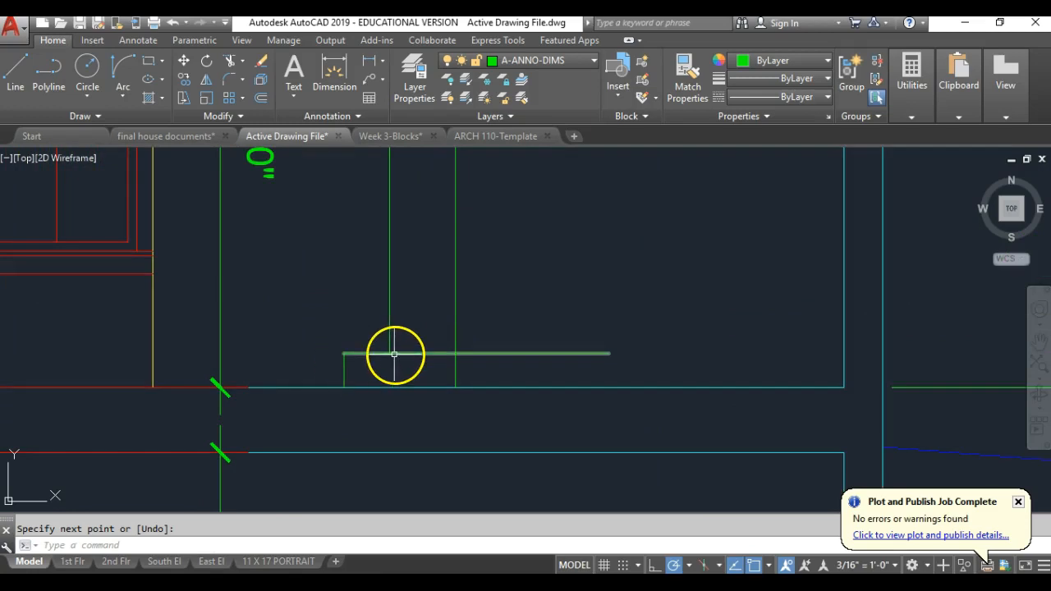
text(f)
key(Return)
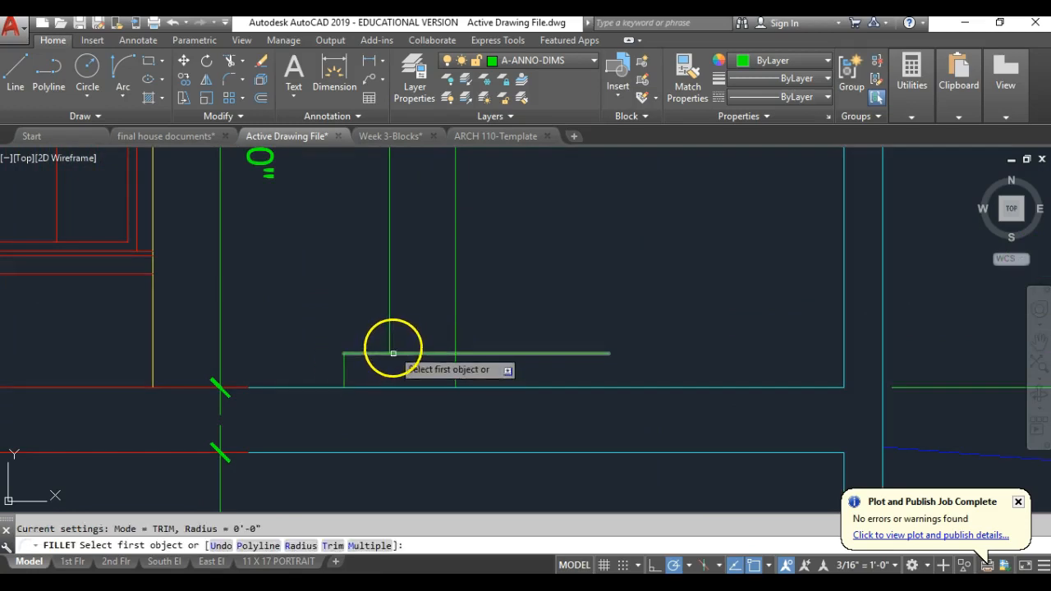
click(387, 340)
click(378, 355)
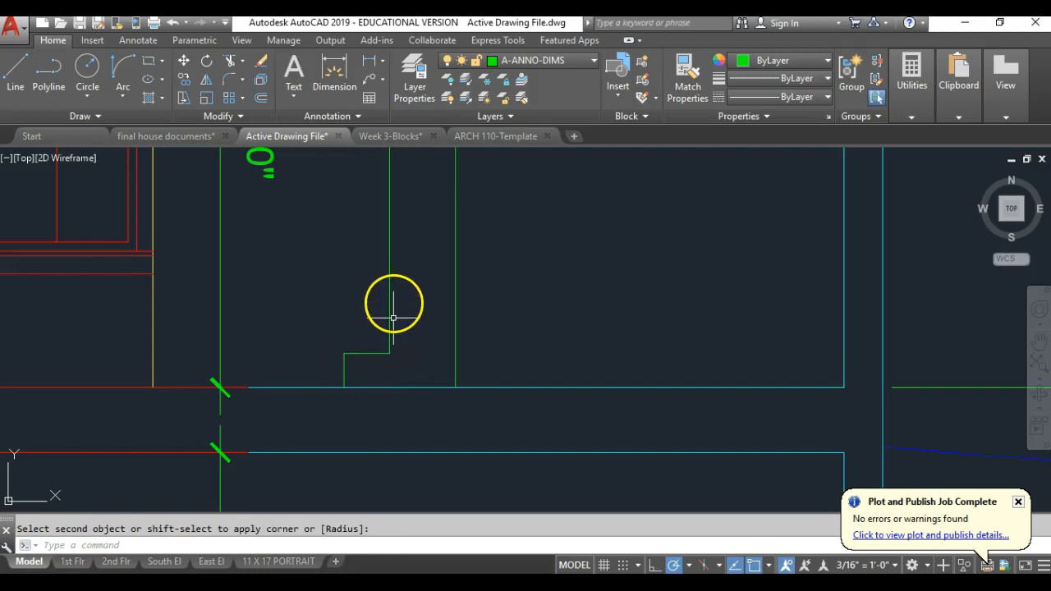
Erase the second projected riser line and the vertical floor-to-floor line, leaving the first riser and tread
text(e)
key(Return)
click(422, 241)
click(383, 280)
scroll(410, 324, down, 2)
right_click(424, 290)
middle_drag(425, 290, 459, 400)
key(Return)
click(482, 291)
click(451, 321)
key(Return)
Erase the leftover division points between the first and second floors
scroll(468, 448, up, 2)
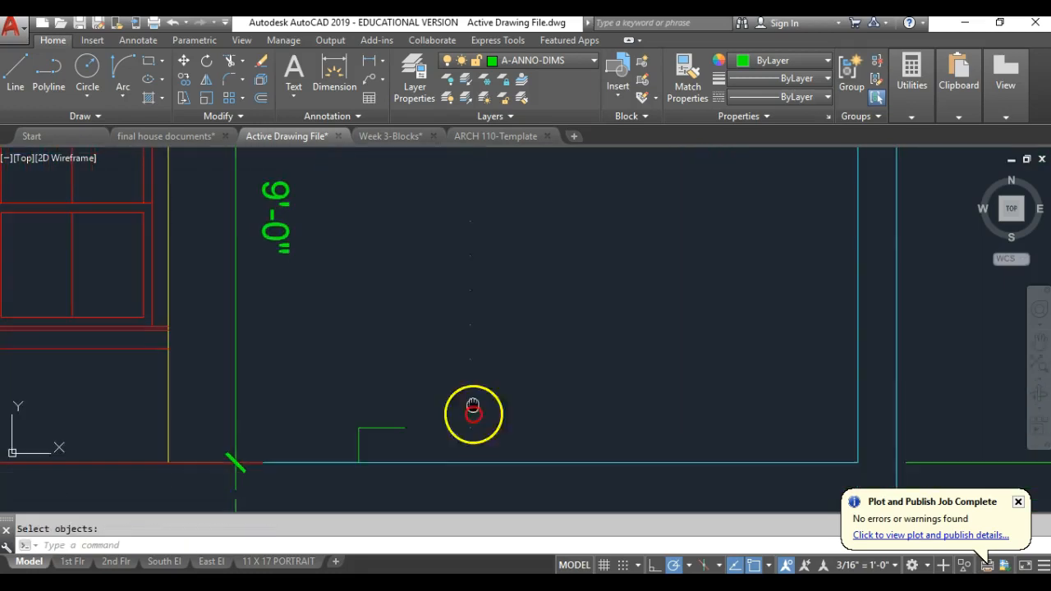
key(Return)
click(455, 195)
click(488, 432)
key(Return)
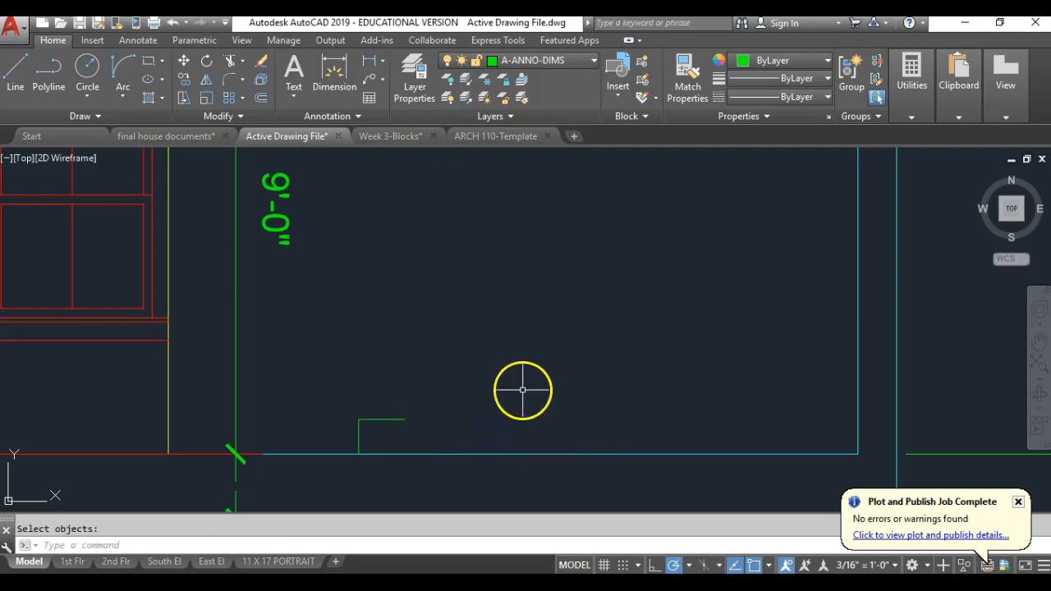
scroll(523, 390, down, 2)
middle_drag(528, 345, 519, 481)
key(Return)
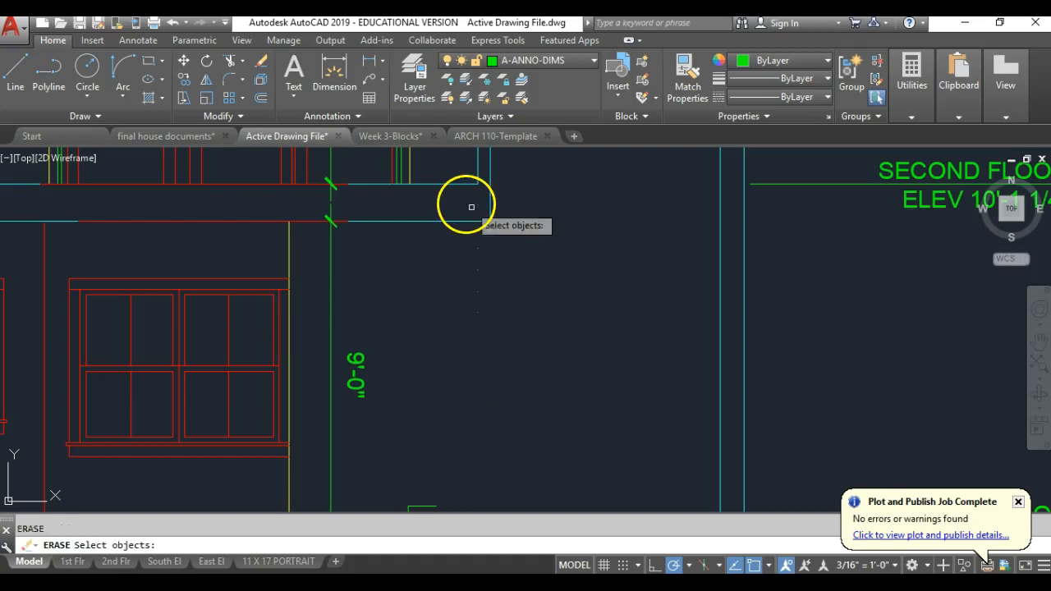
click(457, 194)
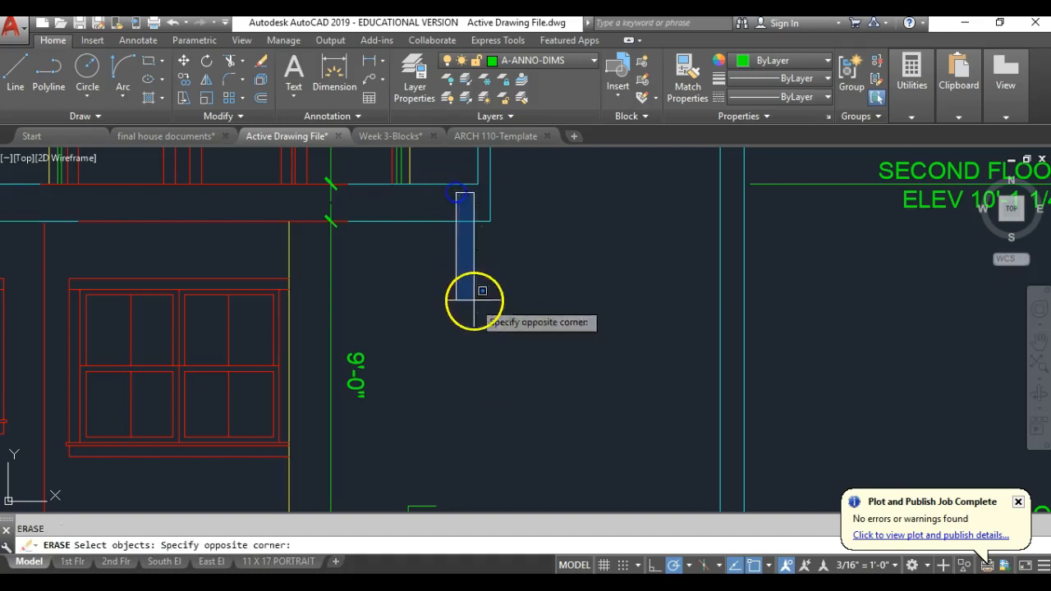
click(482, 352)
scroll(469, 399, down, 2)
mouse_move(469, 399)
middle_down()
mouse_move(457, 370)
mouse_move(422, 363)
middle_up()
scroll(457, 370, up, 2)
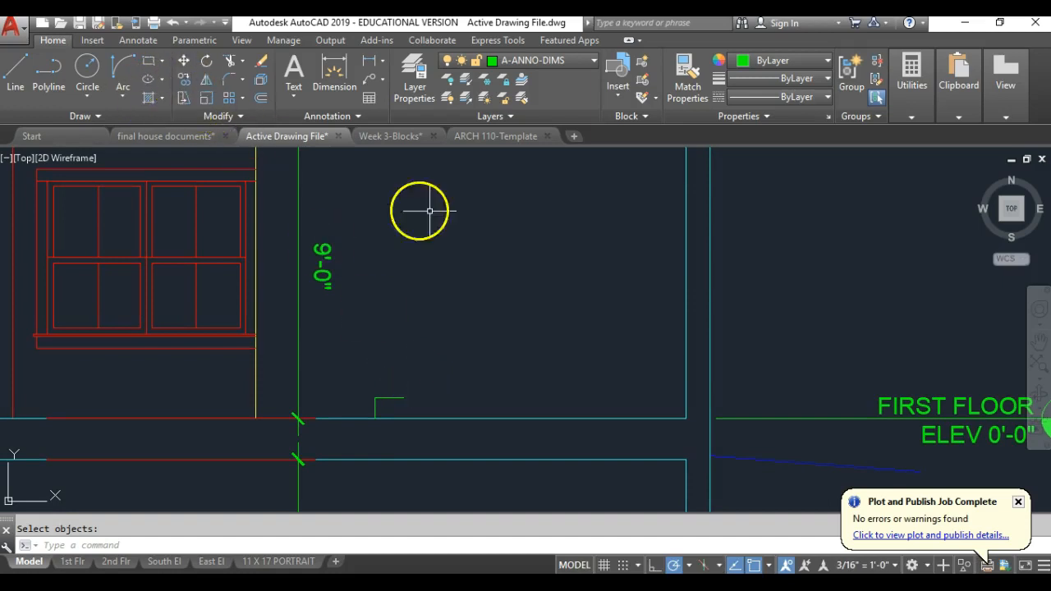
Copy the first riser and tread end to end seven times up from the first floor to form the lower stair flight
key(Return)
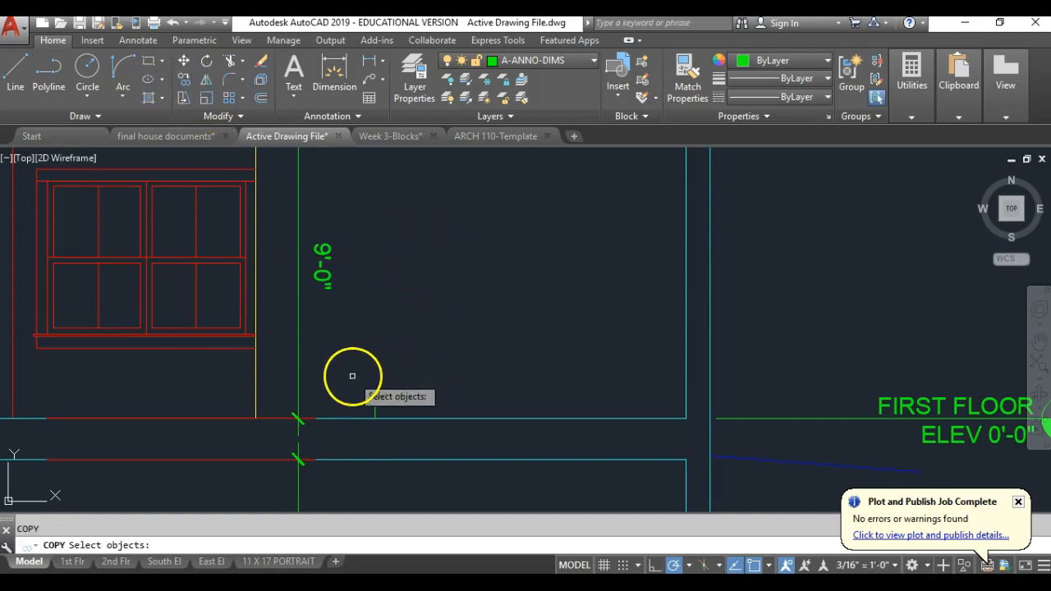
click(353, 375)
click(443, 430)
key(Return)
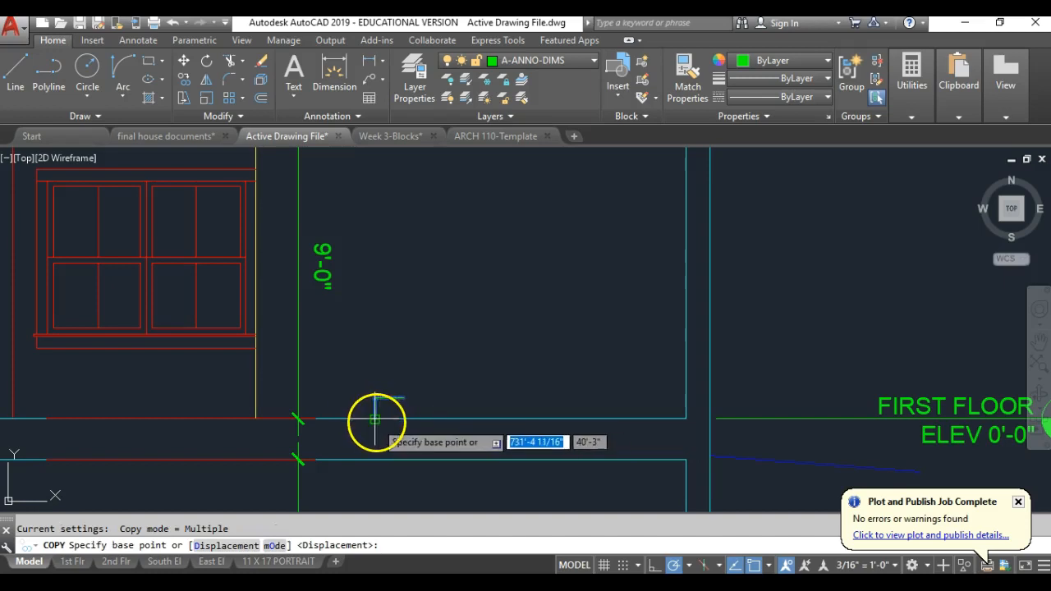
click(375, 419)
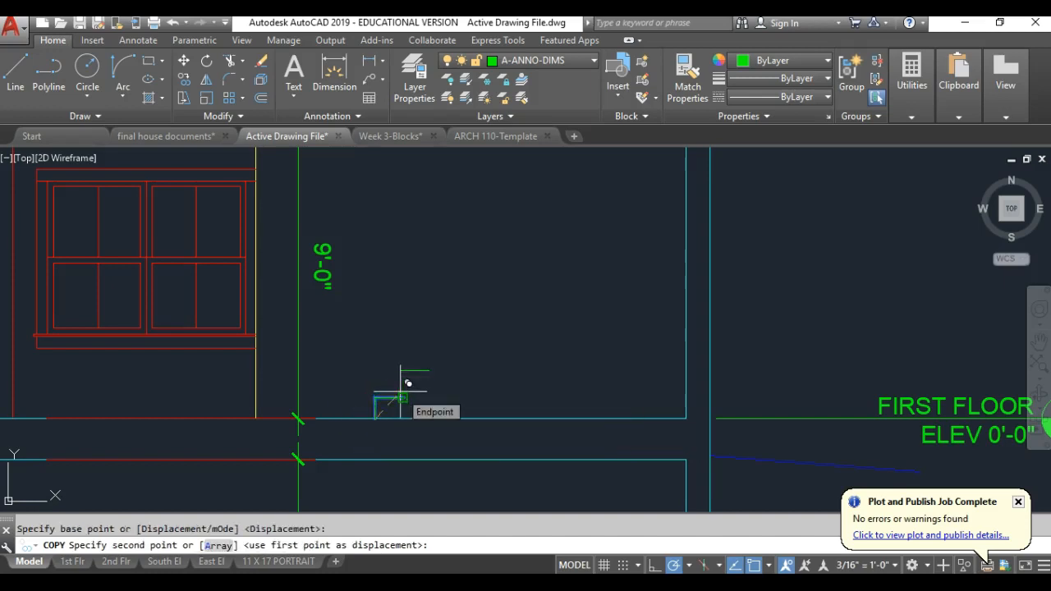
click(424, 437)
click(431, 376)
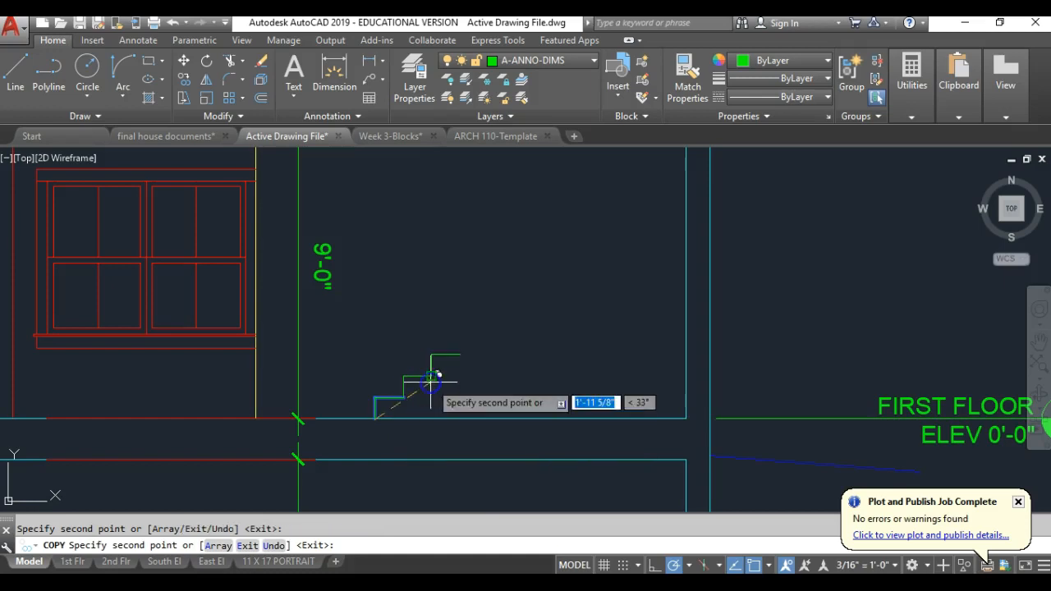
click(460, 355)
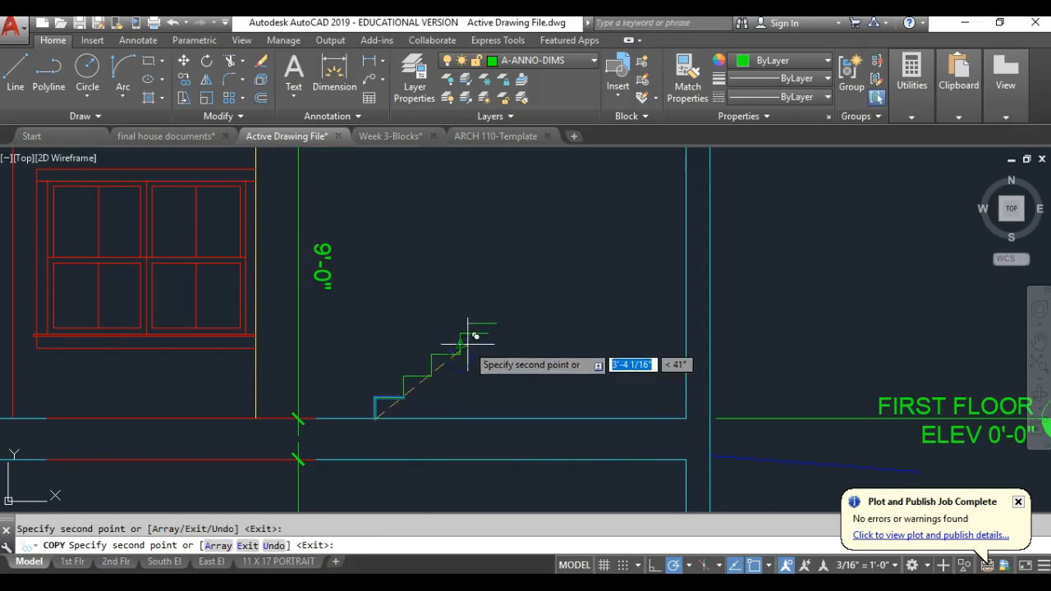
click(509, 307)
click(521, 294)
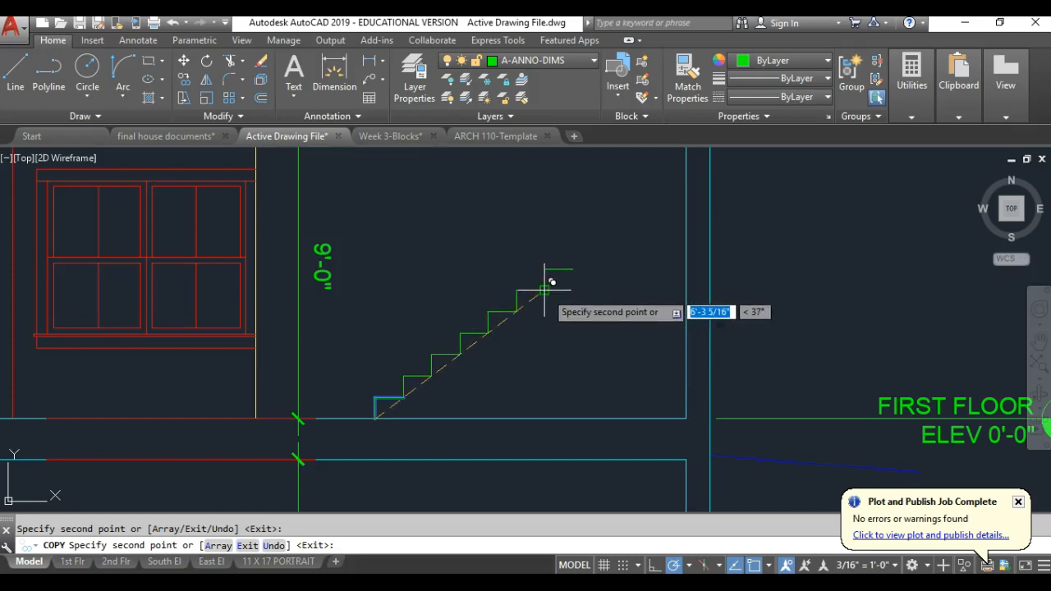
click(544, 289)
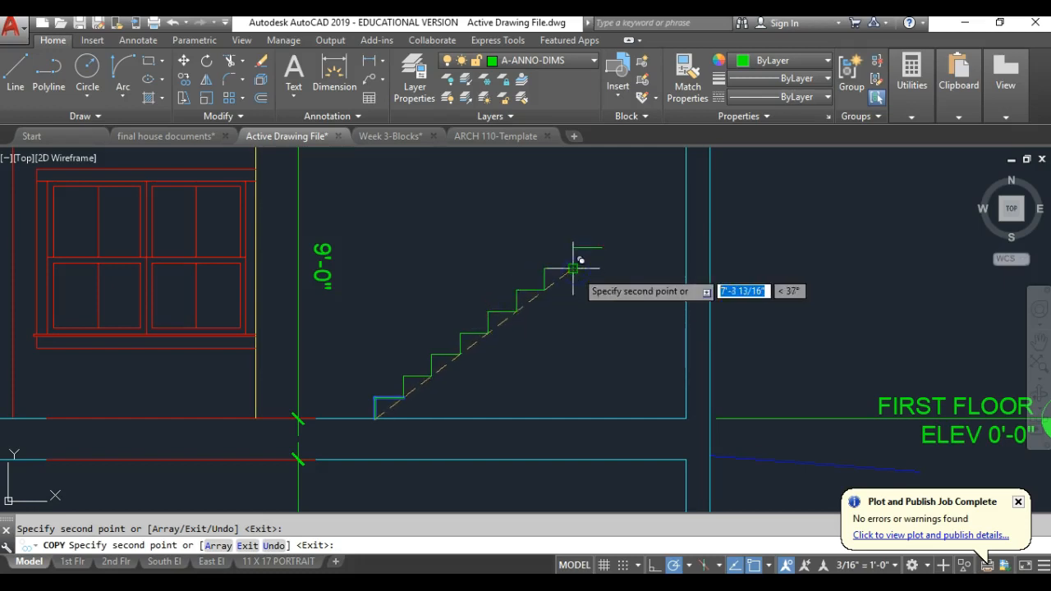
click(572, 268)
right_click(519, 338)
Stretch the top tread of the lower flight to the inner face of the exterior wall to form the landing
middle_drag(629, 257, 537, 286)
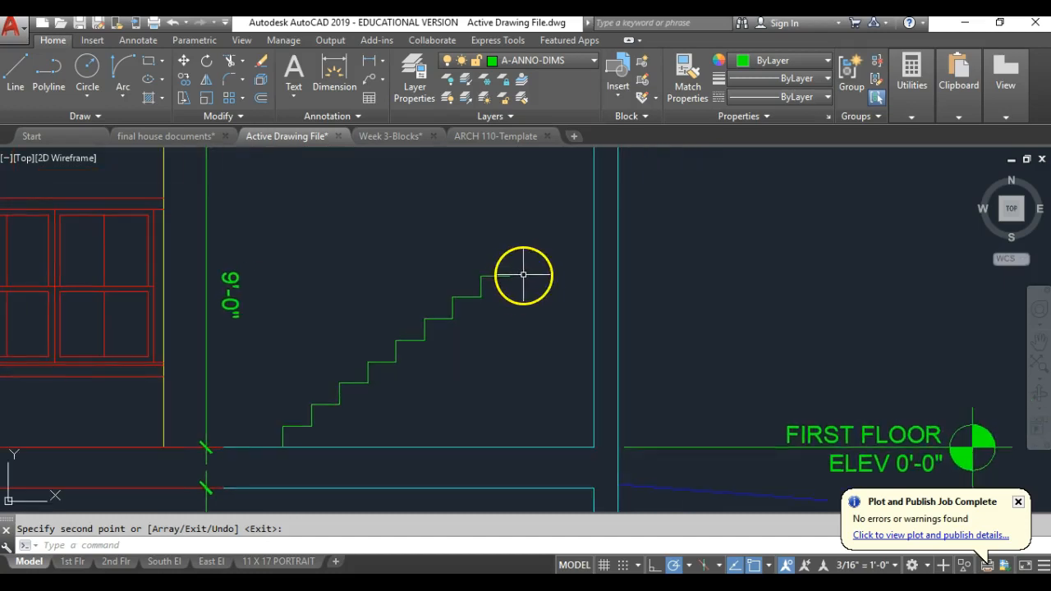
click(506, 276)
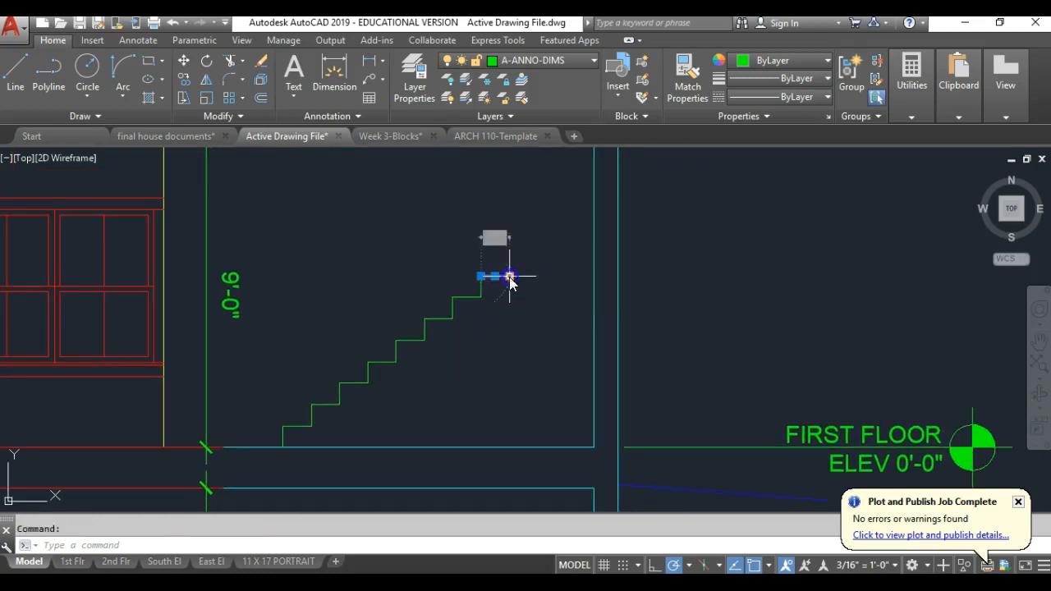
click(509, 276)
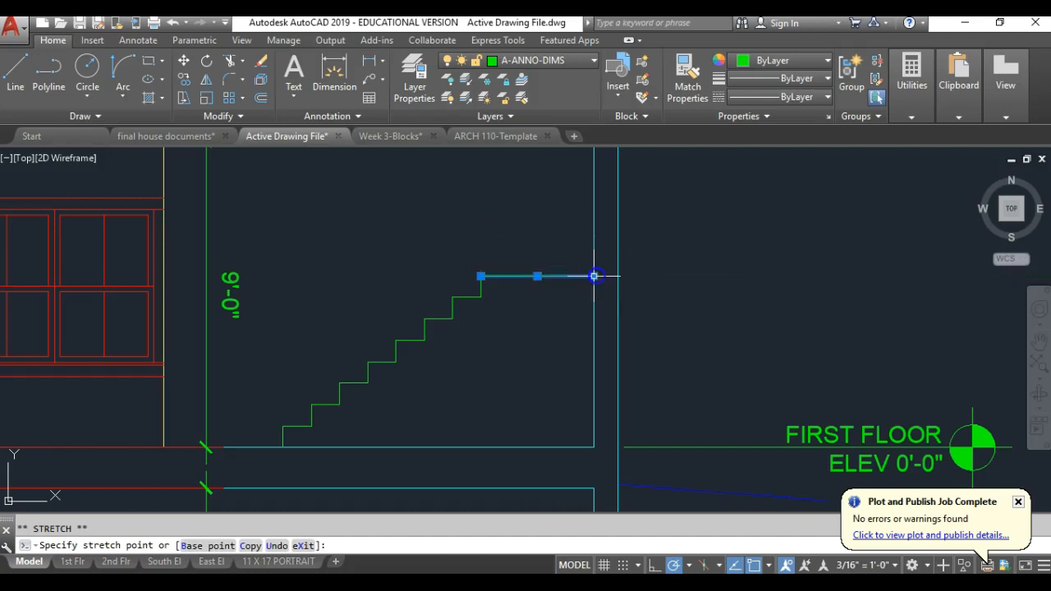
click(594, 276)
text(co)
key(Return)
scroll(455, 292, down, 2)
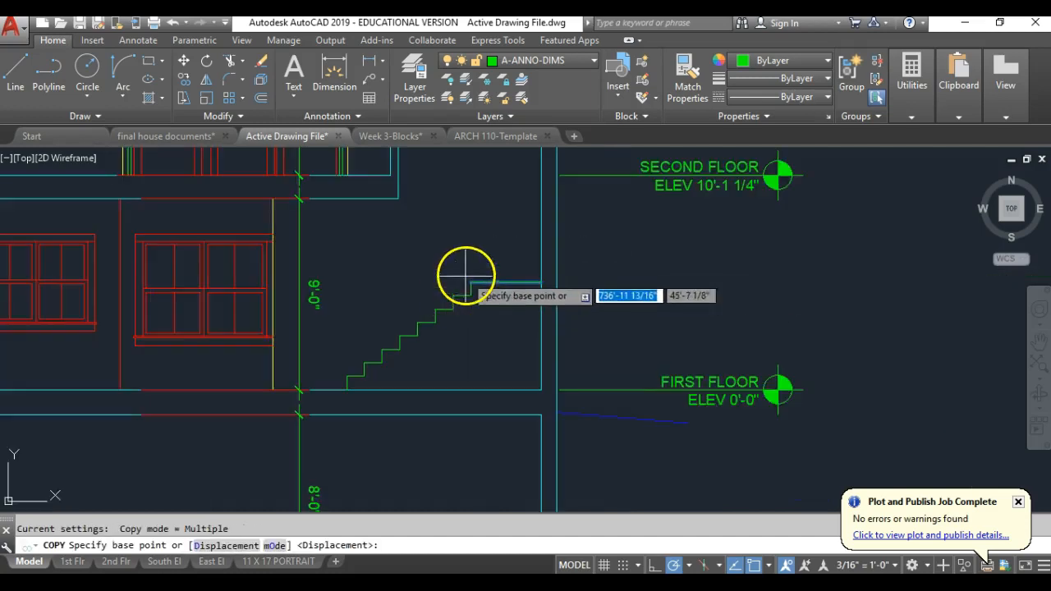
middle_drag(465, 276, 516, 308)
key(Escape)
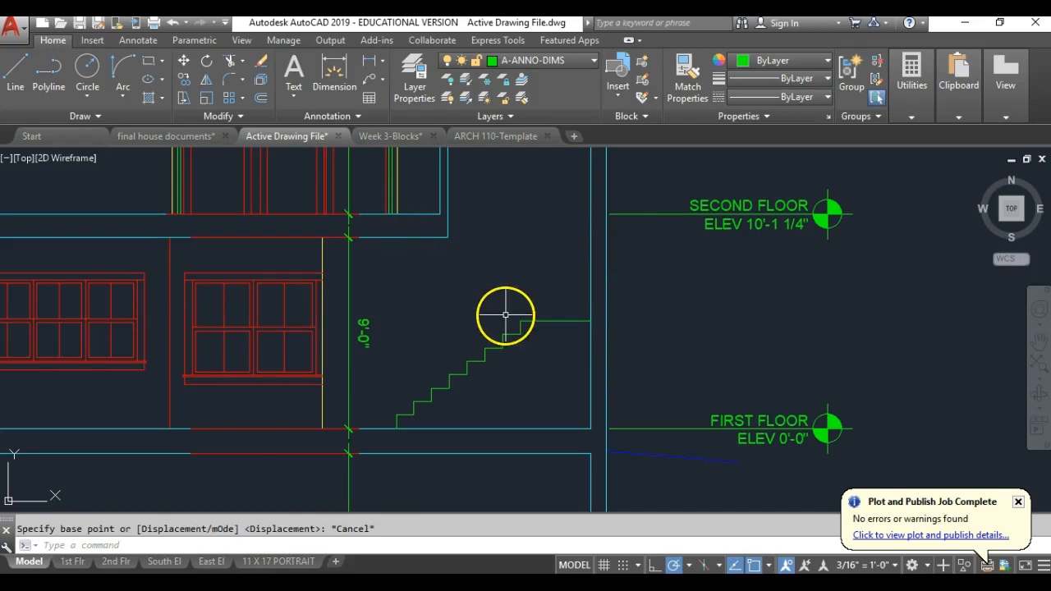
Examine how the stair flights and landing meet the section cut line in the floor plan, compared with the section
scroll(505, 314, down, 6)
middle_drag(529, 255, 558, 453)
scroll(559, 276, up, 5)
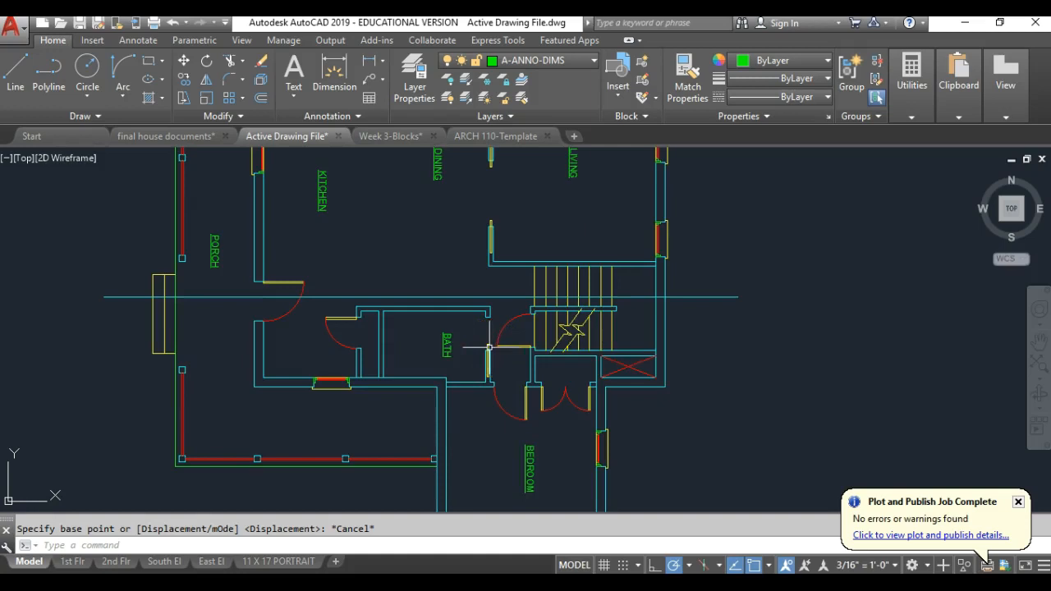
scroll(459, 315, down, 6)
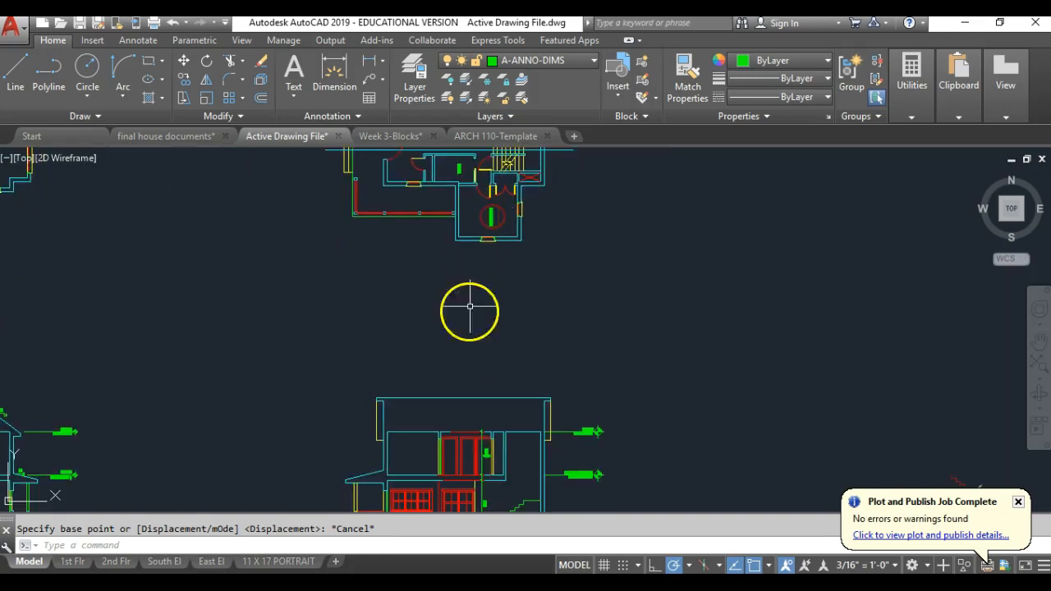
scroll(556, 438, up, 8)
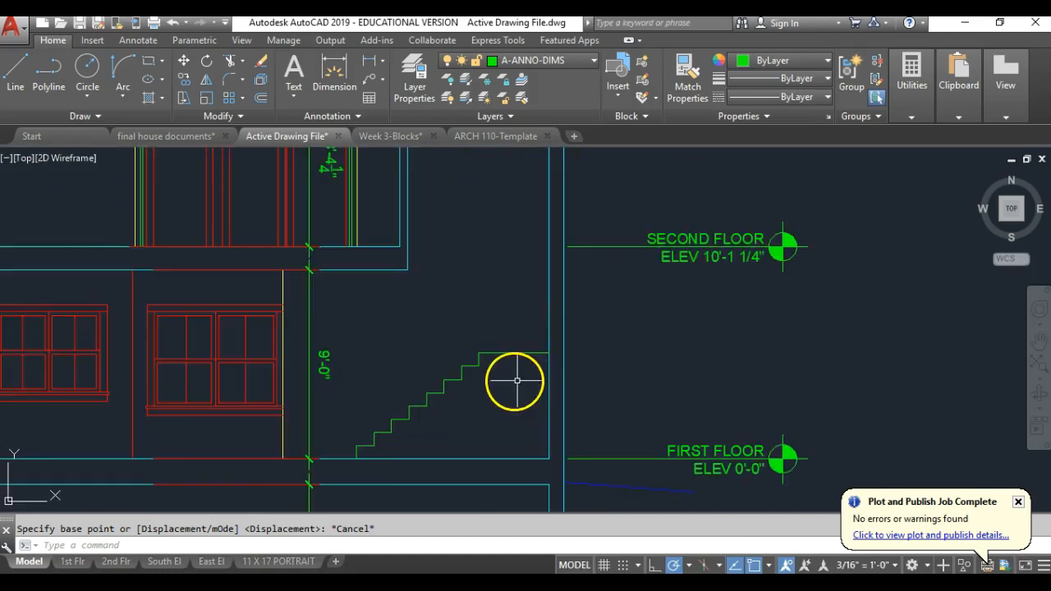
scroll(464, 374, up, 2)
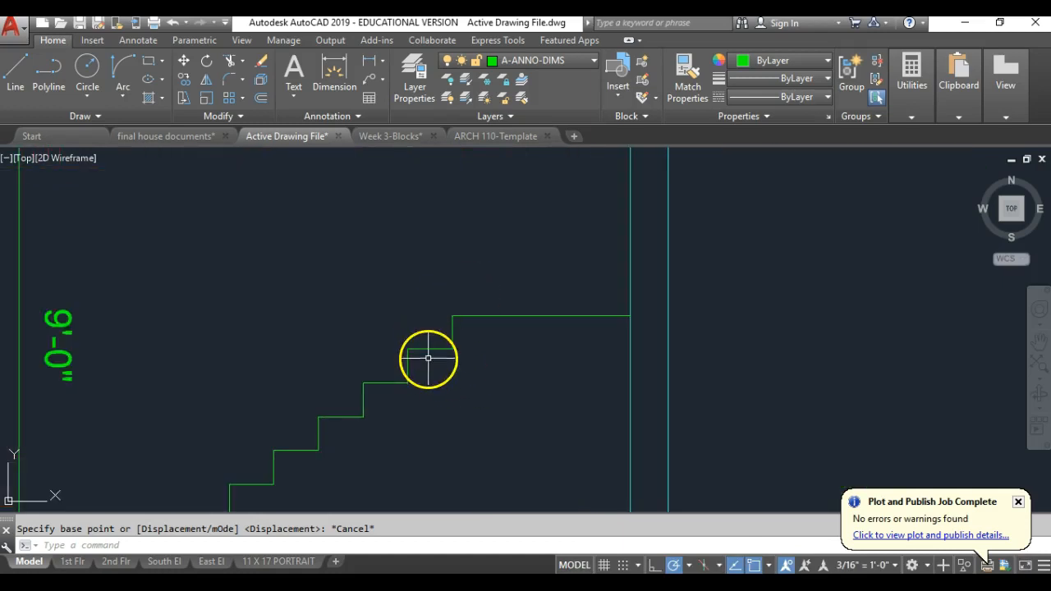
scroll(428, 358, down, 2)
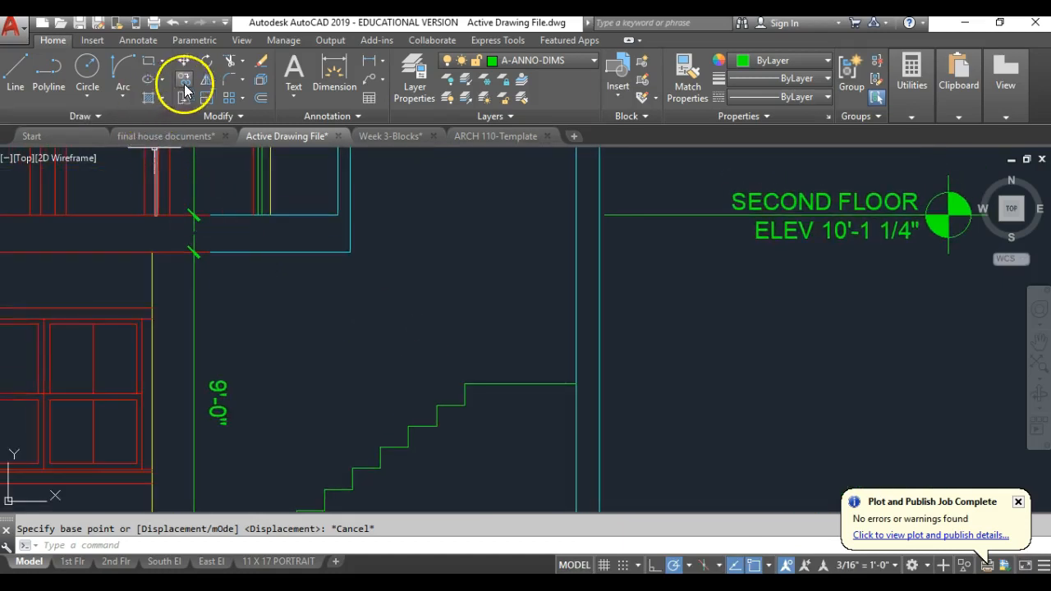
Copy the riser and tread just below the landing straight up into the empty space above the lower flight
key(Return)
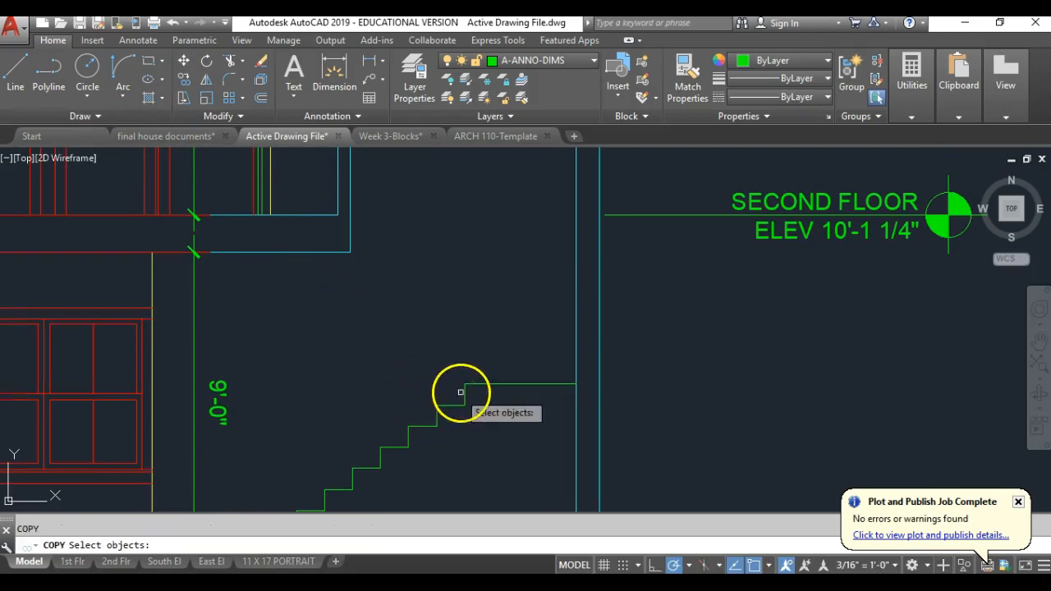
click(454, 392)
click(427, 404)
key(Return)
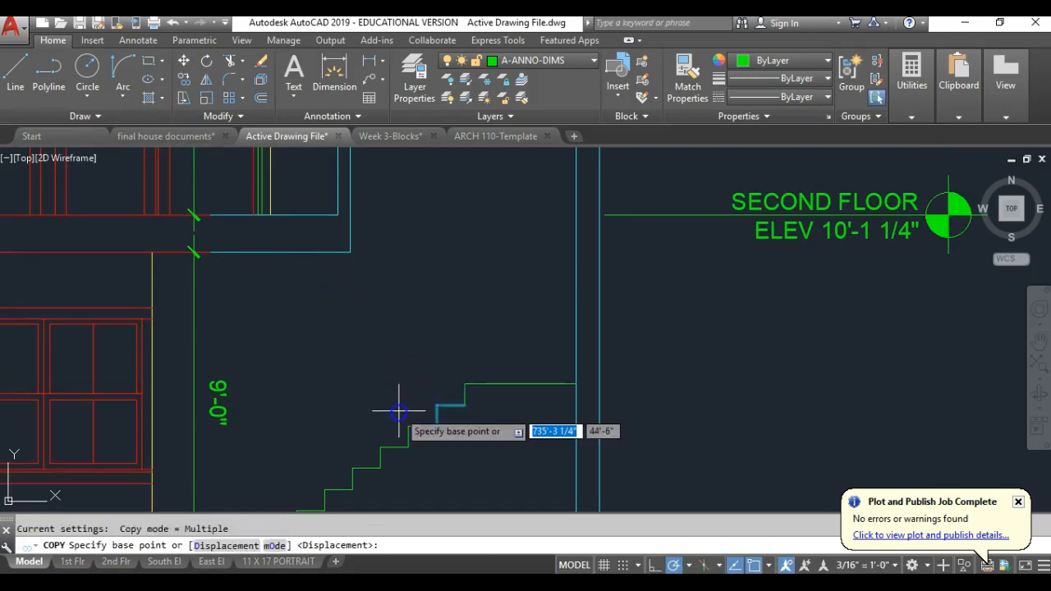
click(399, 410)
click(399, 321)
key(Return)
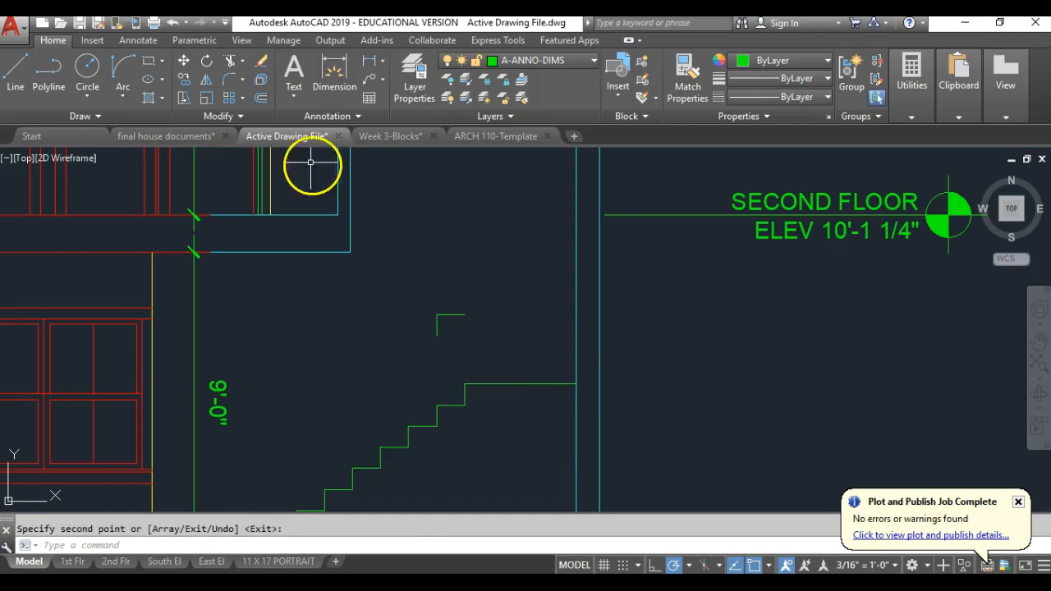
Mirror the copied riser and tread about a vertical line through the tread's free end, keeping the source objects
click(207, 88)
click(483, 290)
click(427, 349)
key(Return)
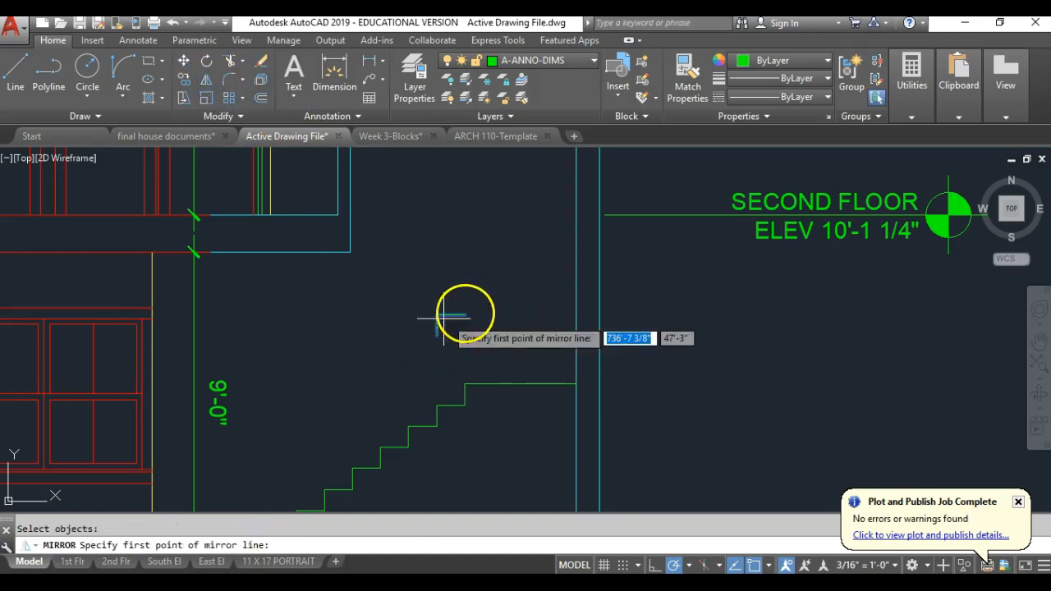
click(465, 316)
click(465, 280)
right_click(461, 280)
Erase the unmirrored copy of the riser and tread above the flight
click(441, 299)
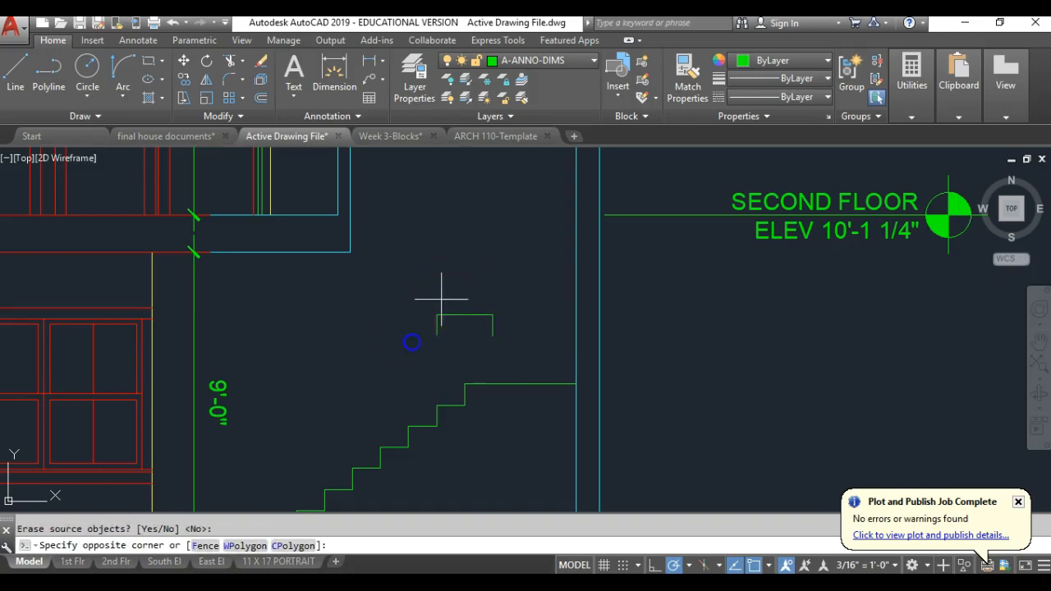
click(402, 357)
key(Delete)
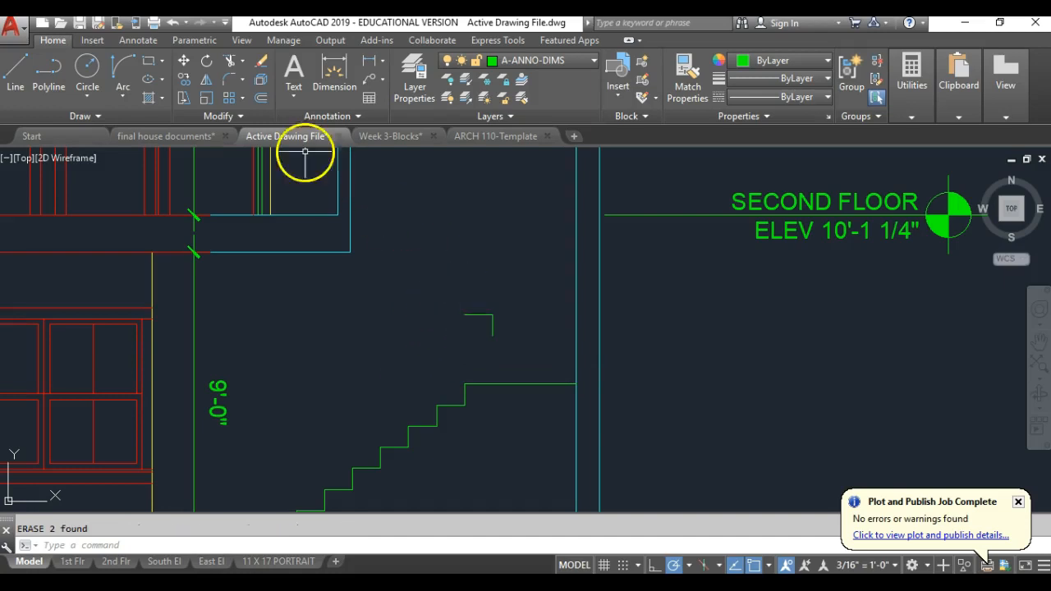
Move the mirrored step by the foot of its riser onto the stair-side end of the landing line
click(182, 61)
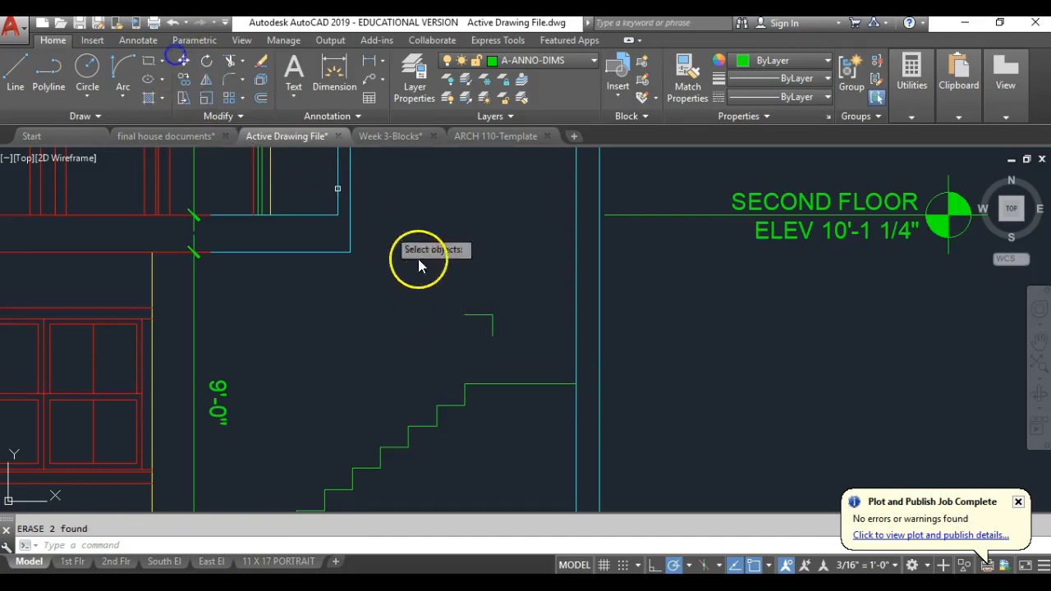
click(506, 301)
click(438, 357)
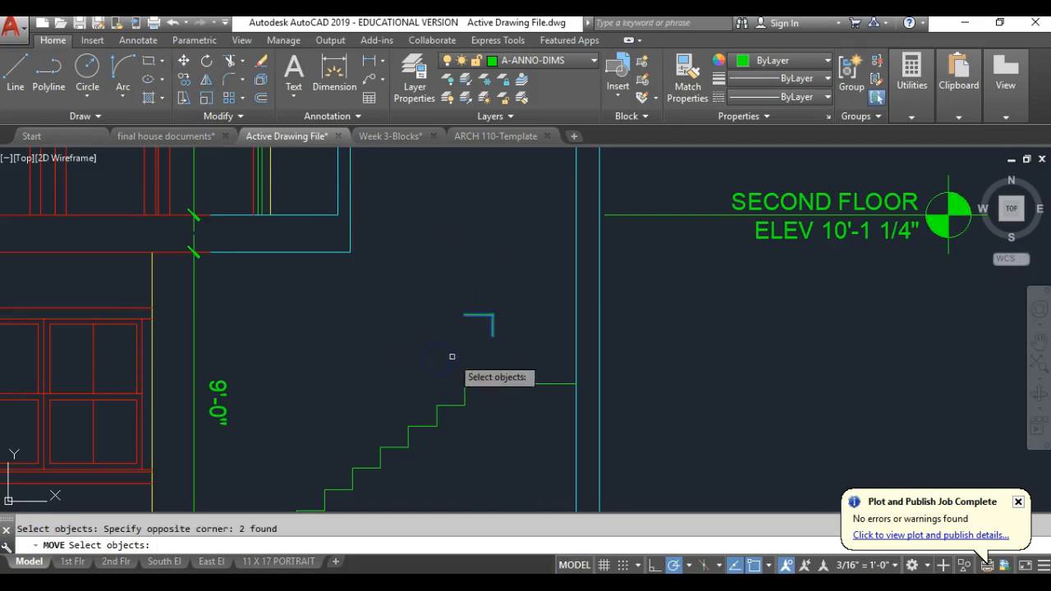
key(Return)
click(491, 336)
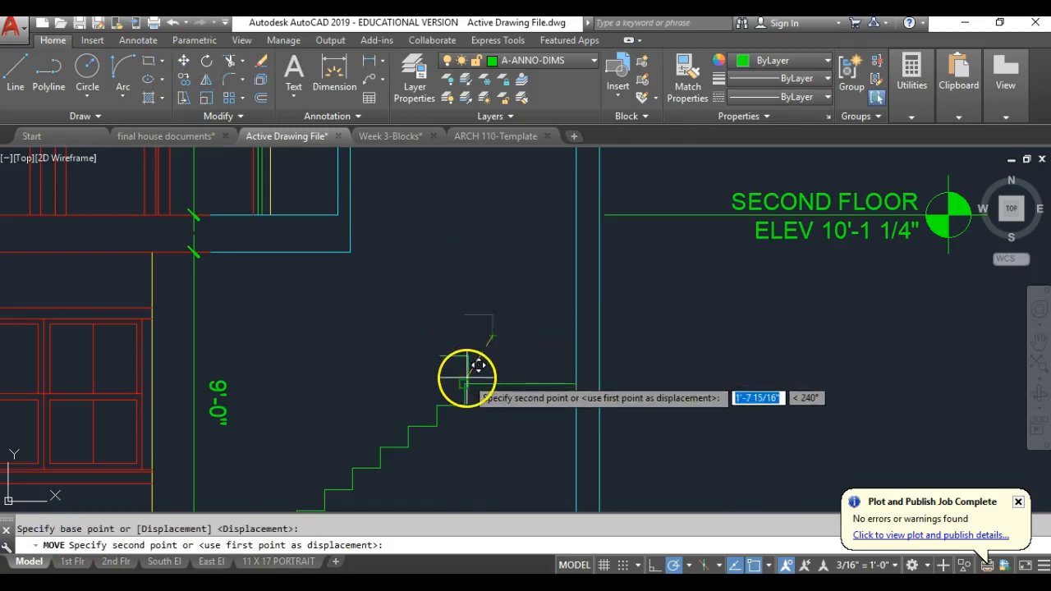
click(466, 379)
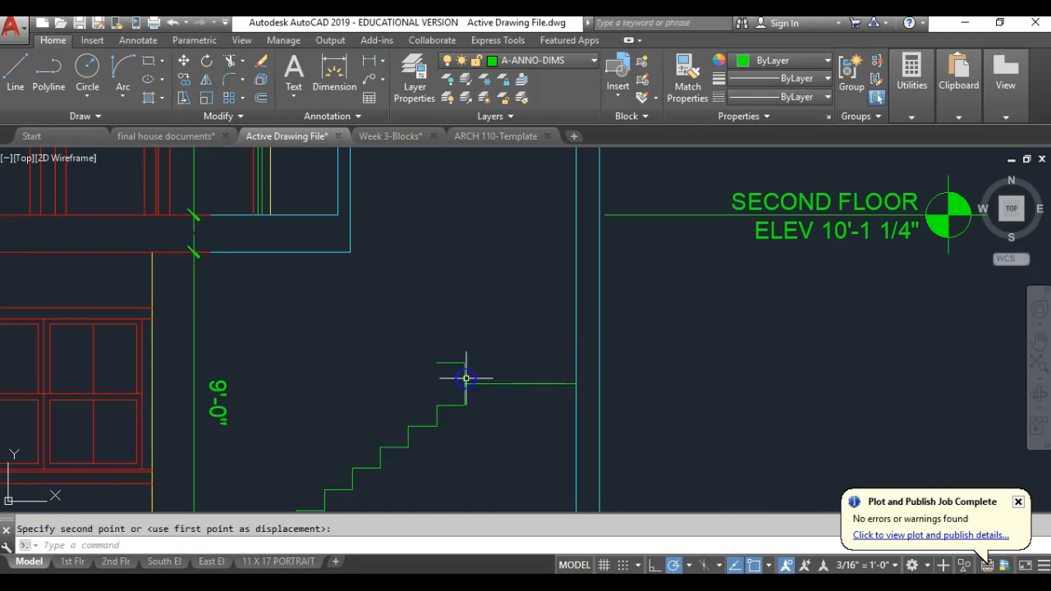
Put the mirrored riser and tread above the landing on layer A-COLR-001
click(482, 336)
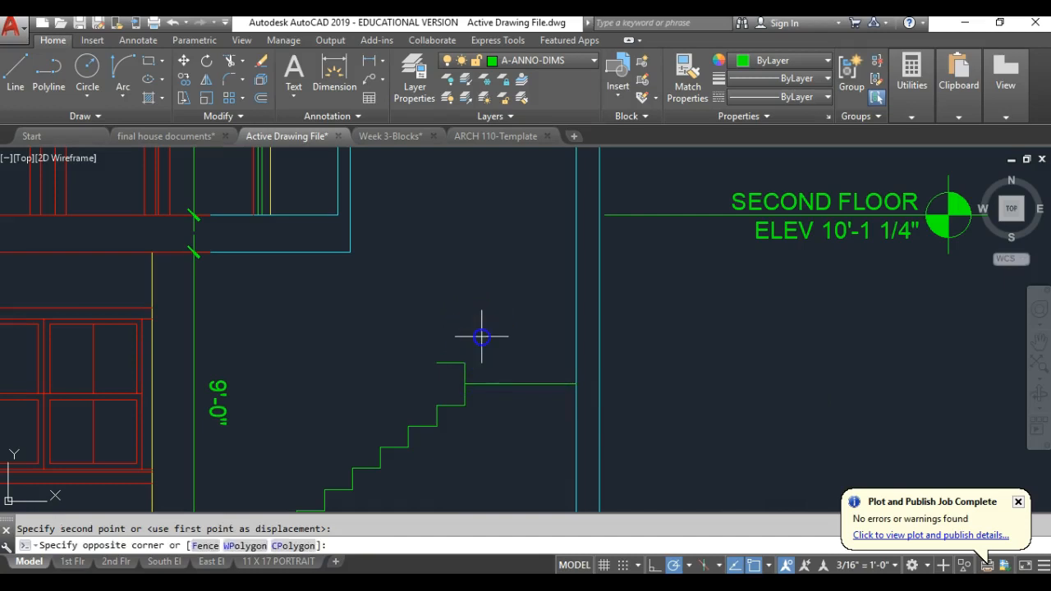
click(427, 369)
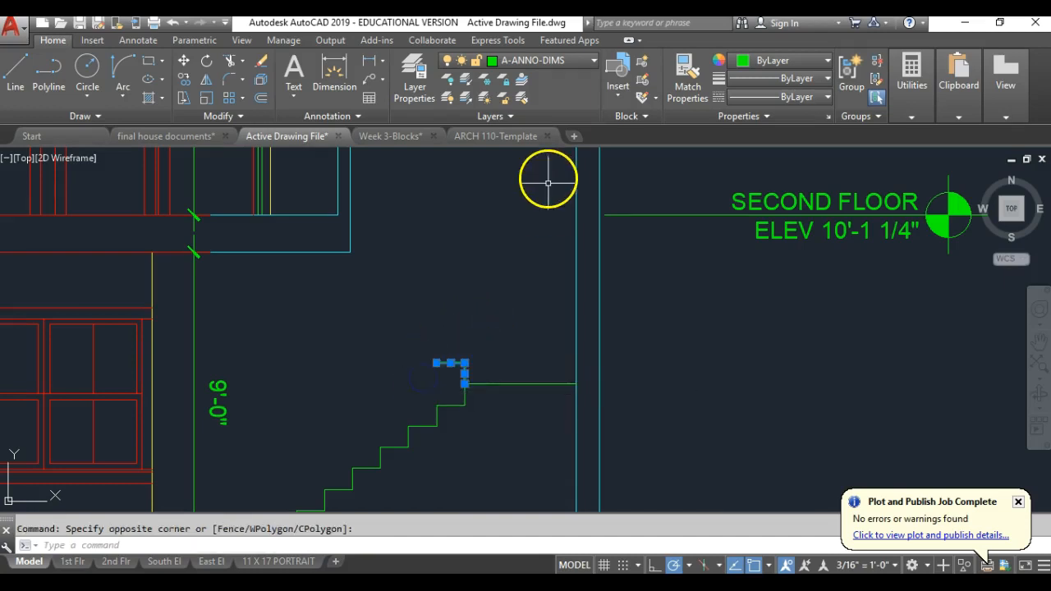
click(576, 63)
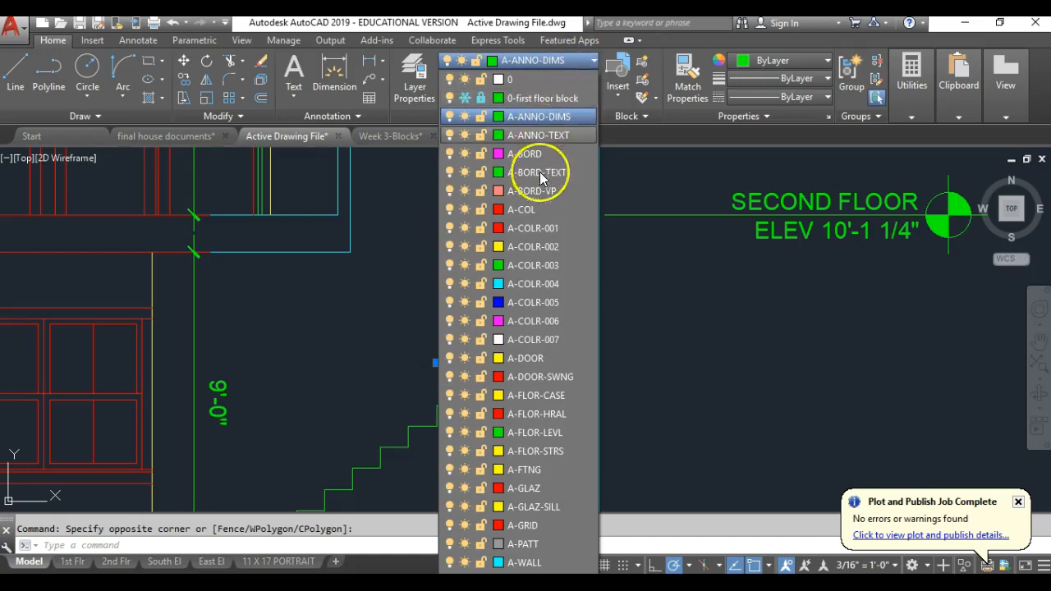
key(Escape)
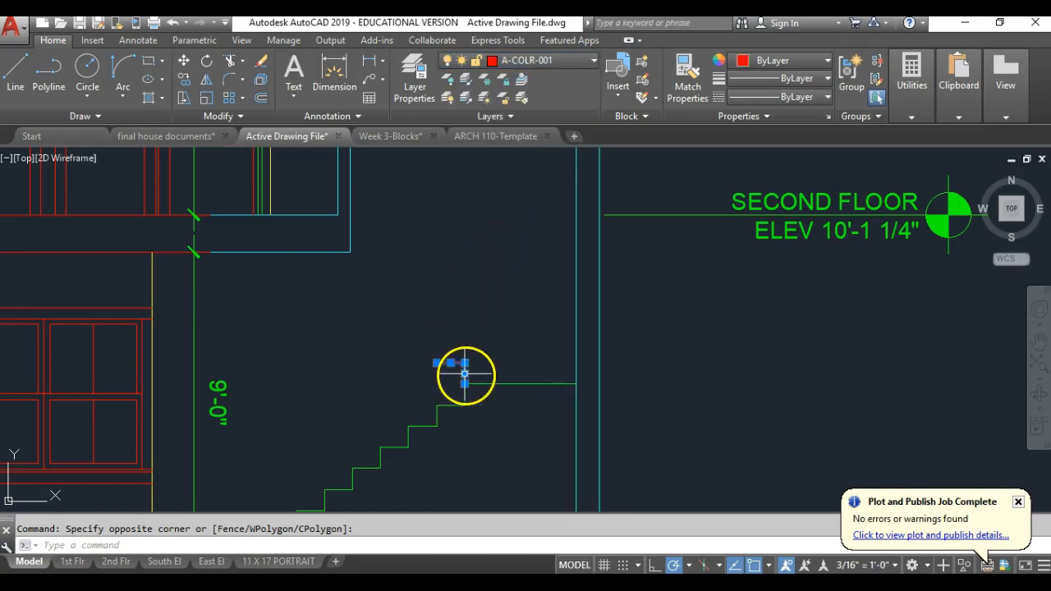
key(Escape)
Put the landing line and all risers and treads of the lower flight on layer A-COLR-004
middle_drag(472, 352, 493, 222)
click(519, 235)
click(495, 299)
click(508, 321)
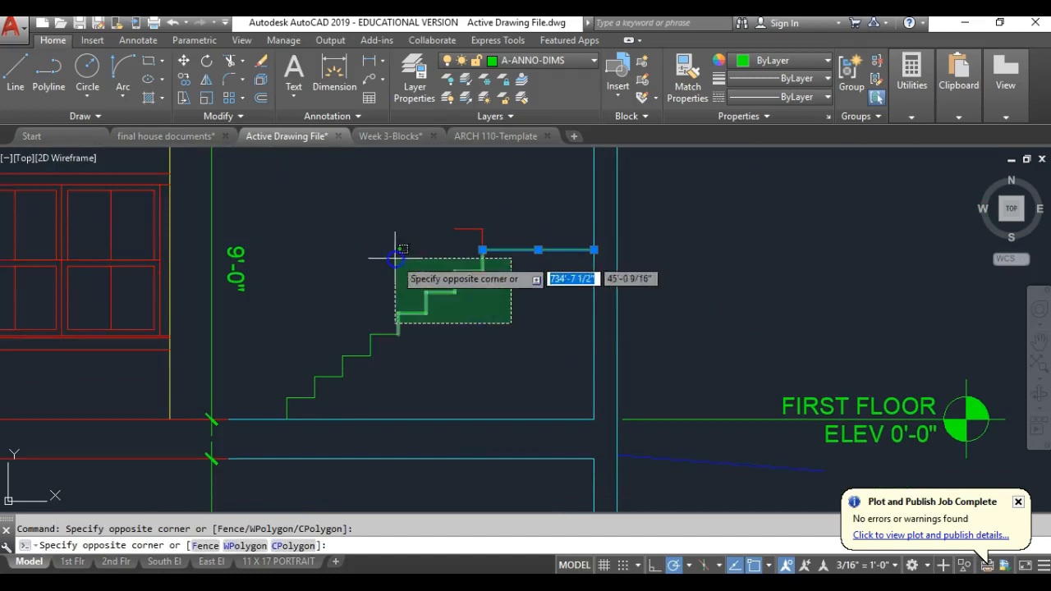
click(402, 247)
click(465, 328)
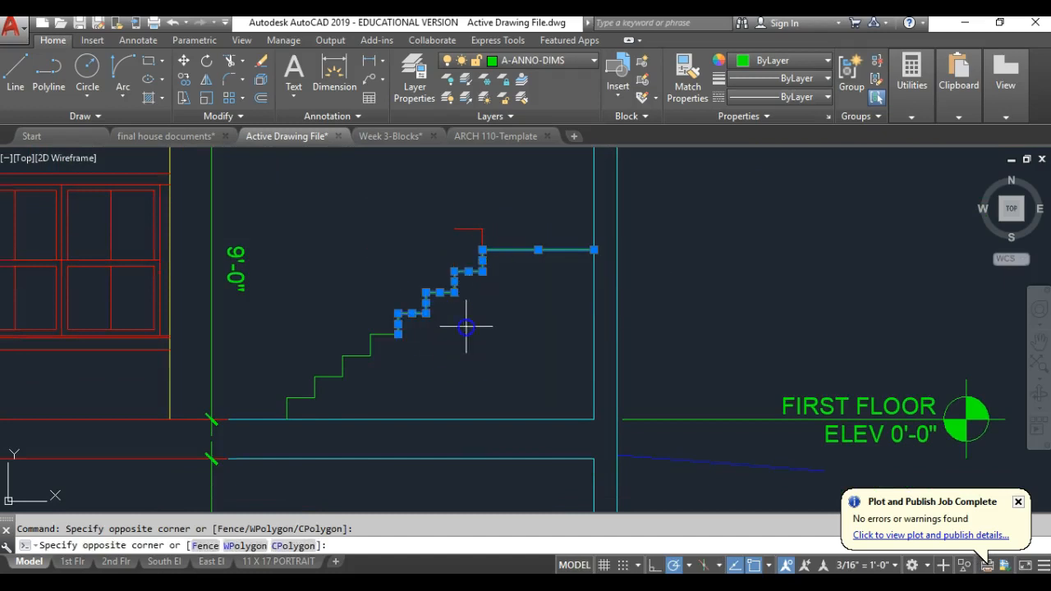
click(271, 414)
click(539, 64)
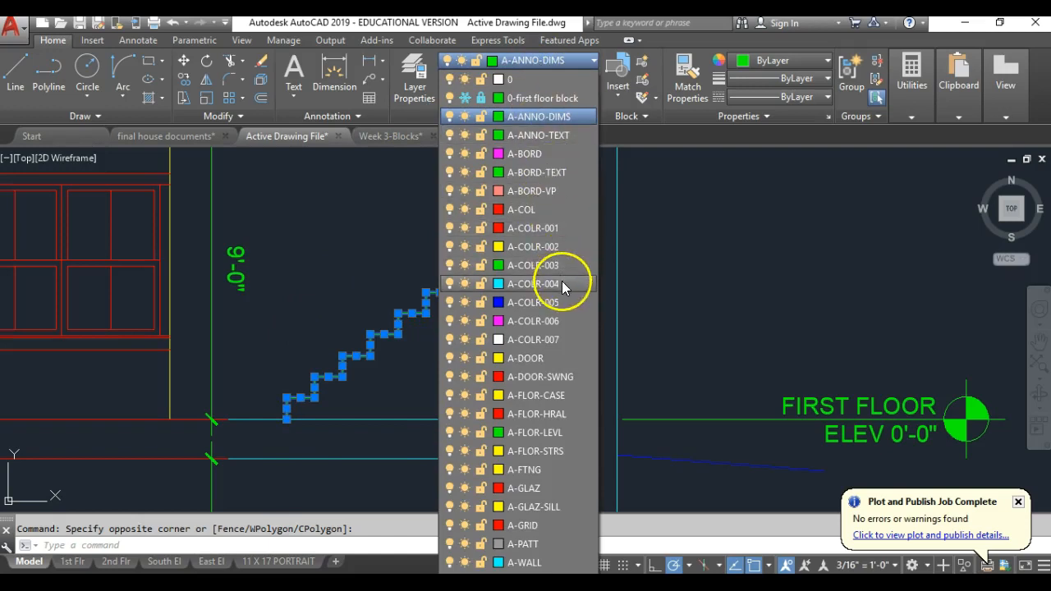
click(562, 284)
key(Escape)
mouse_move(519, 263)
middle_down()
mouse_move(500, 233)
mouse_move(559, 330)
middle_up()
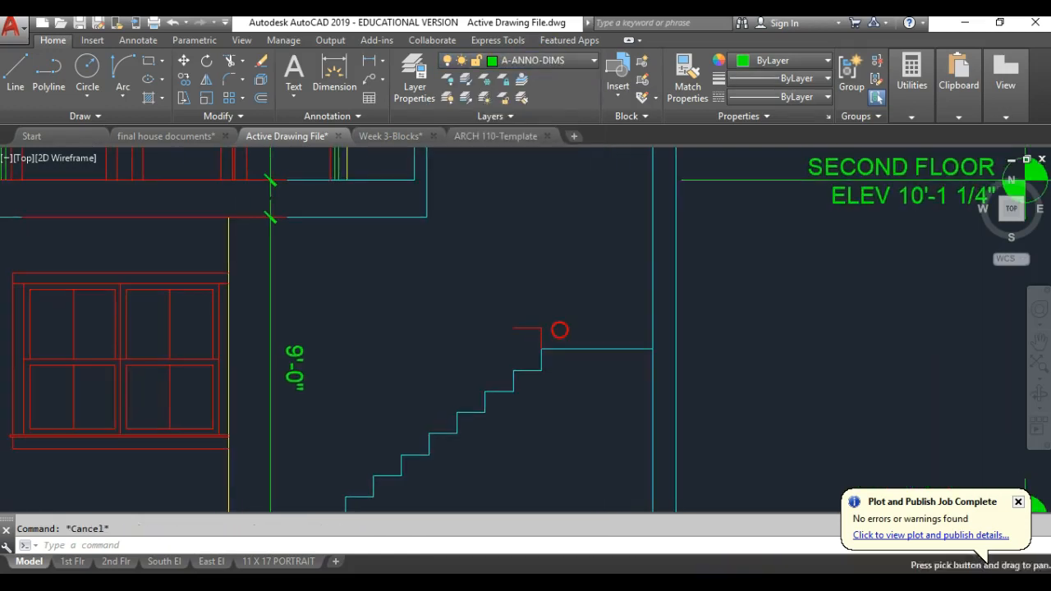
Set the linetype of the riser and tread above the landing to DASHED
click(546, 322)
click(511, 365)
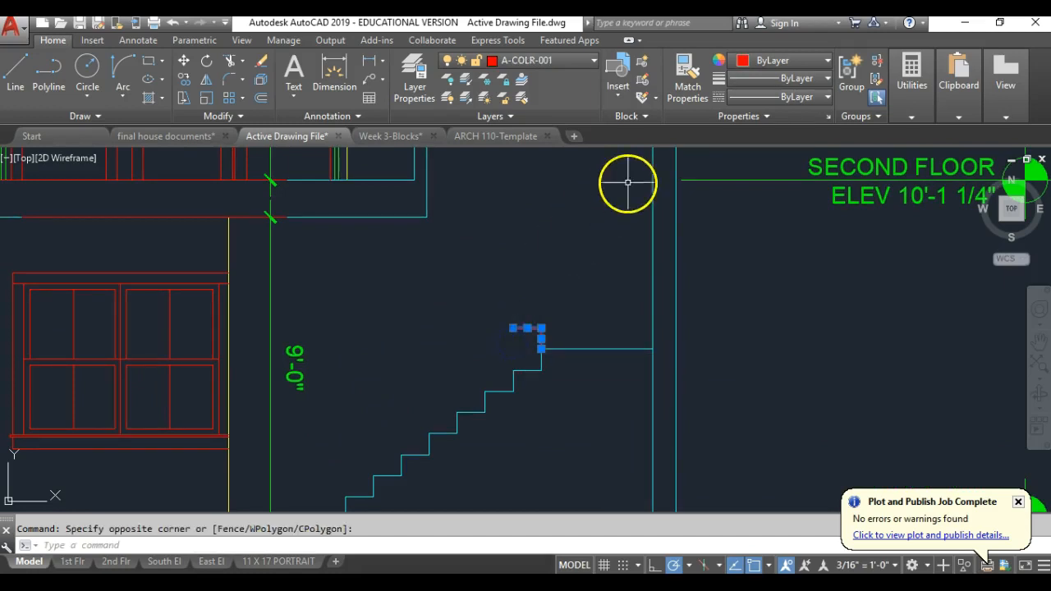
click(798, 97)
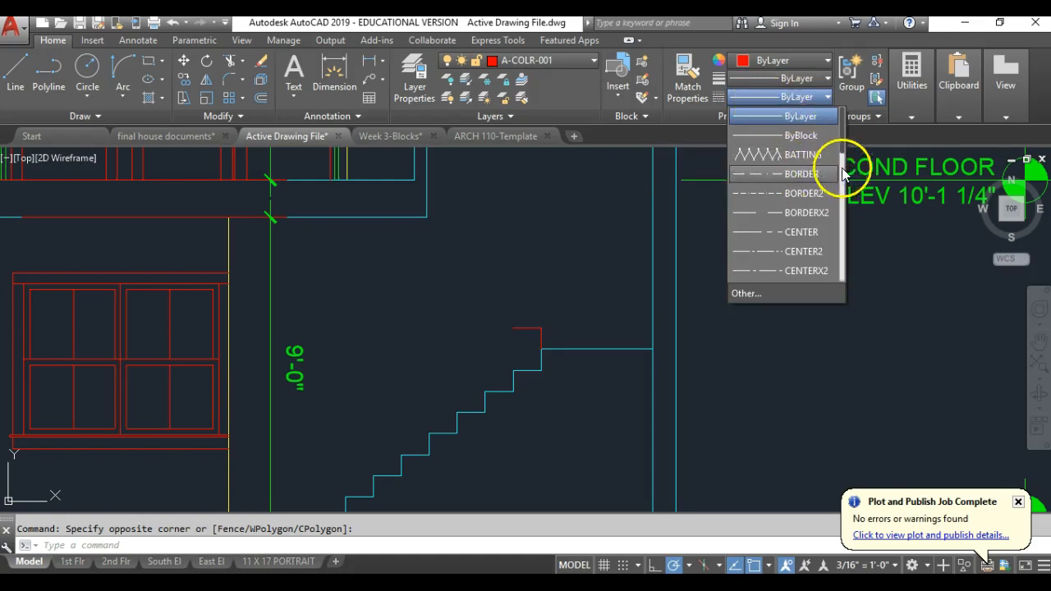
scroll(843, 154, down, 3)
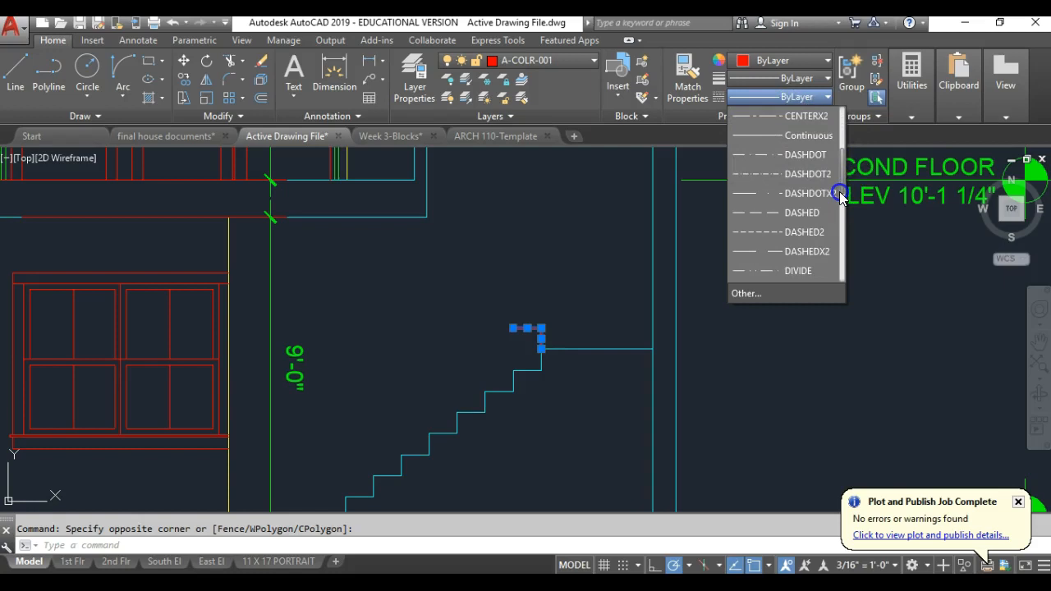
click(808, 214)
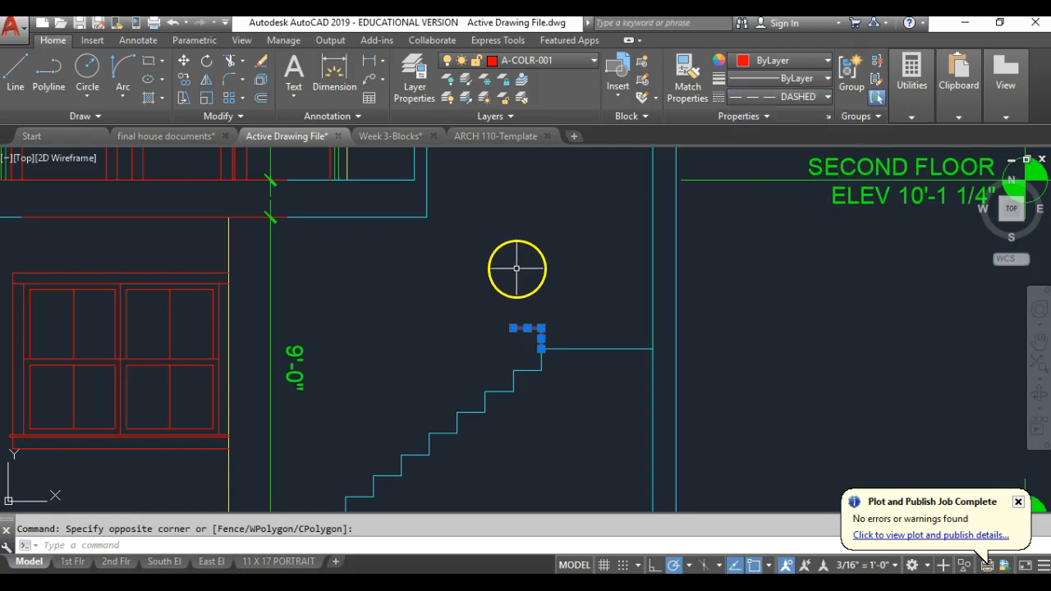
key(Escape)
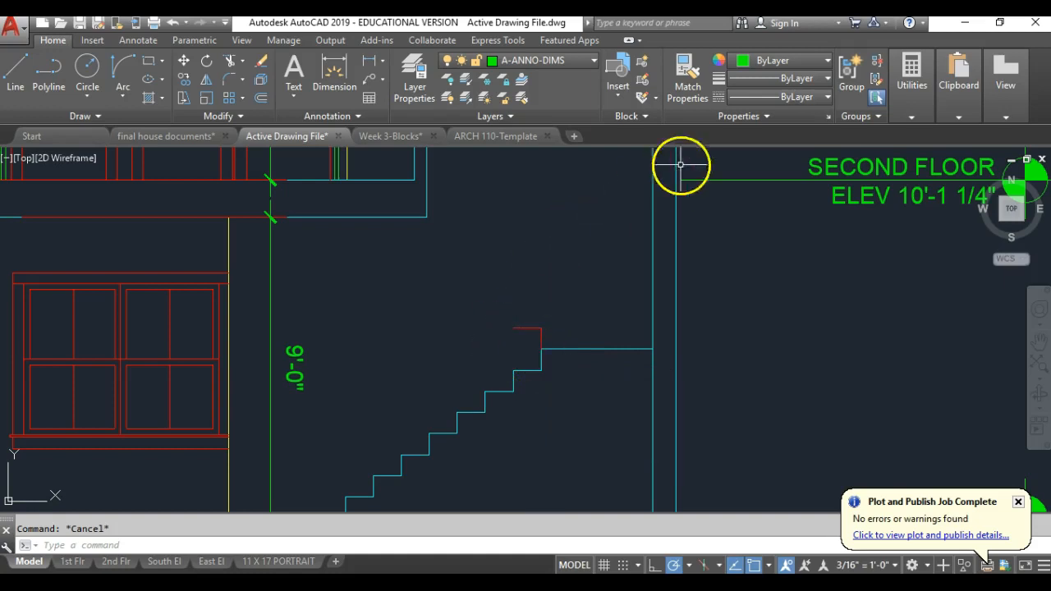
Open the Properties palette and move it clear of the stair
click(763, 116)
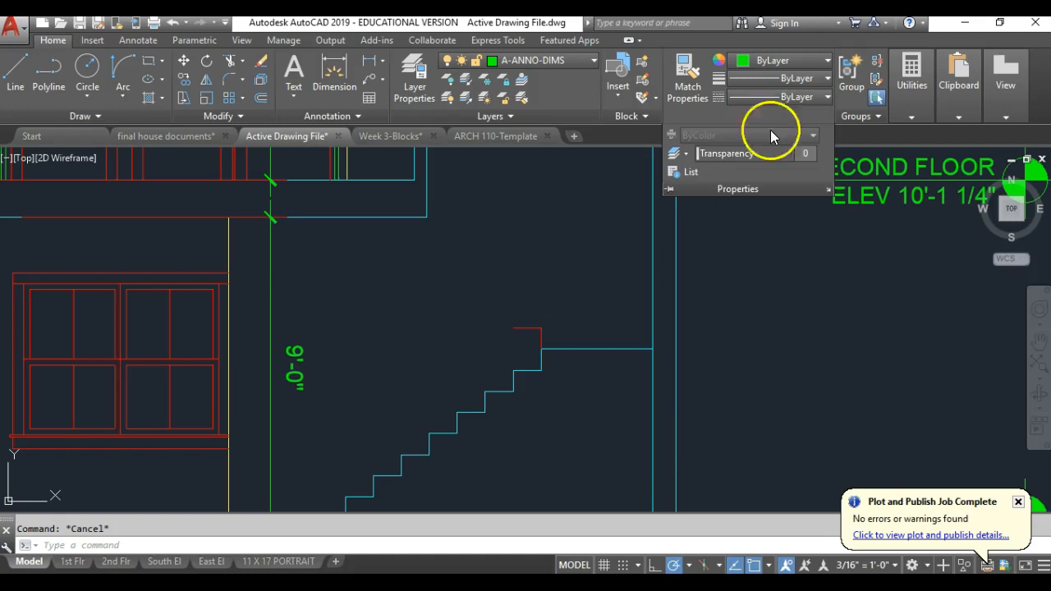
click(789, 189)
click(787, 116)
click(828, 189)
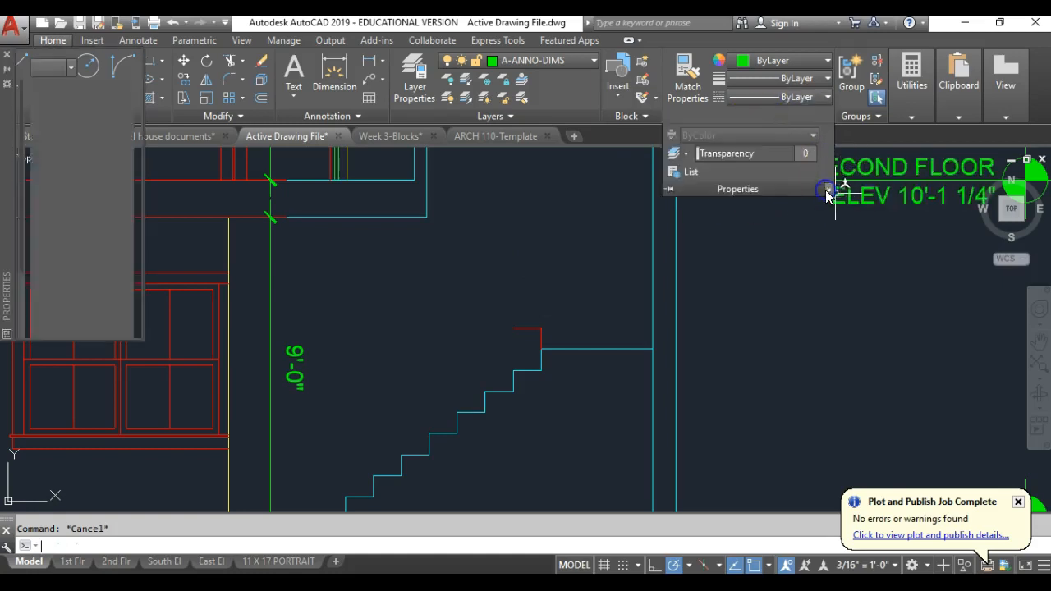
drag(11, 136, 64, 277)
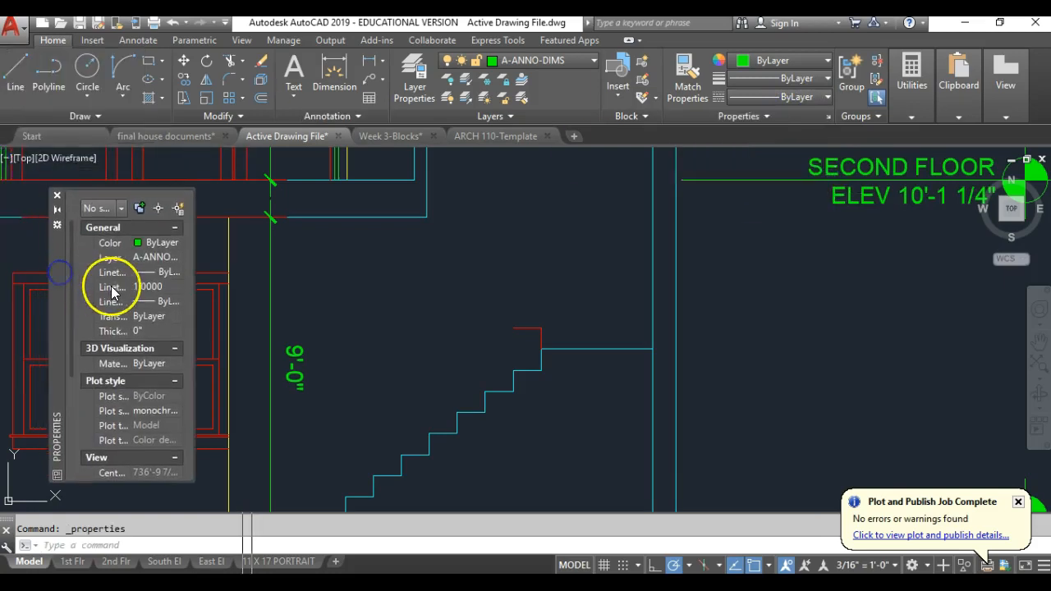
Set the linetype scale of the dashed riser and tread above the landing to 0.25
click(487, 336)
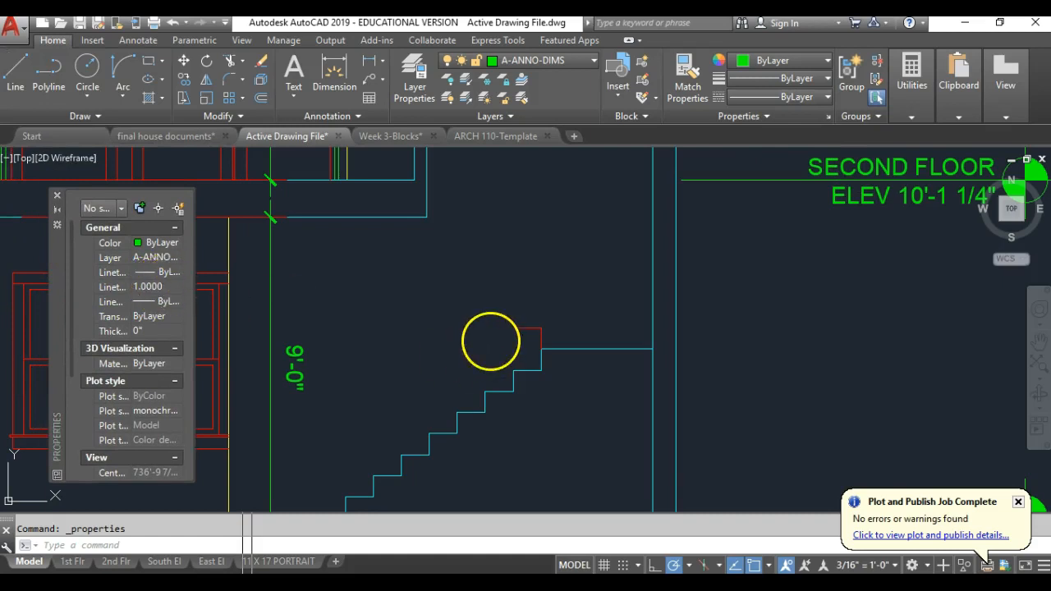
click(513, 323)
click(153, 286)
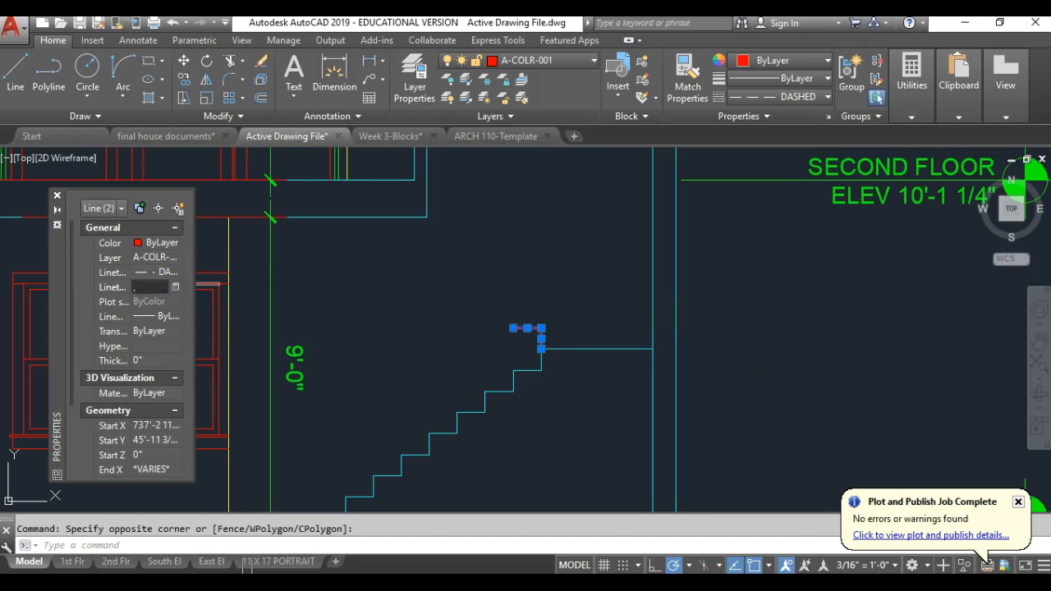
text(.25)
key(Return)
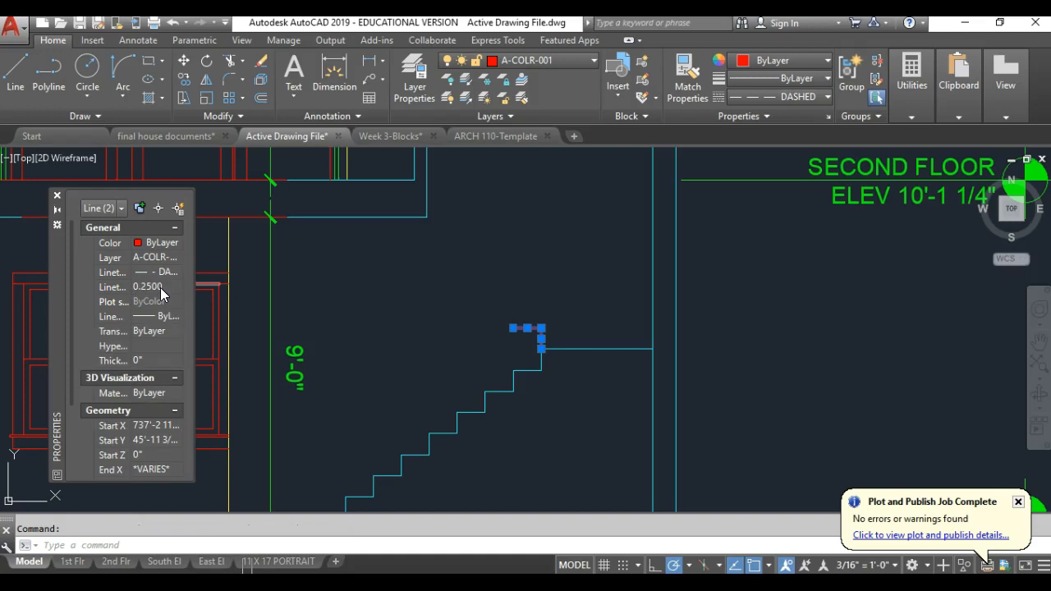
key(Escape)
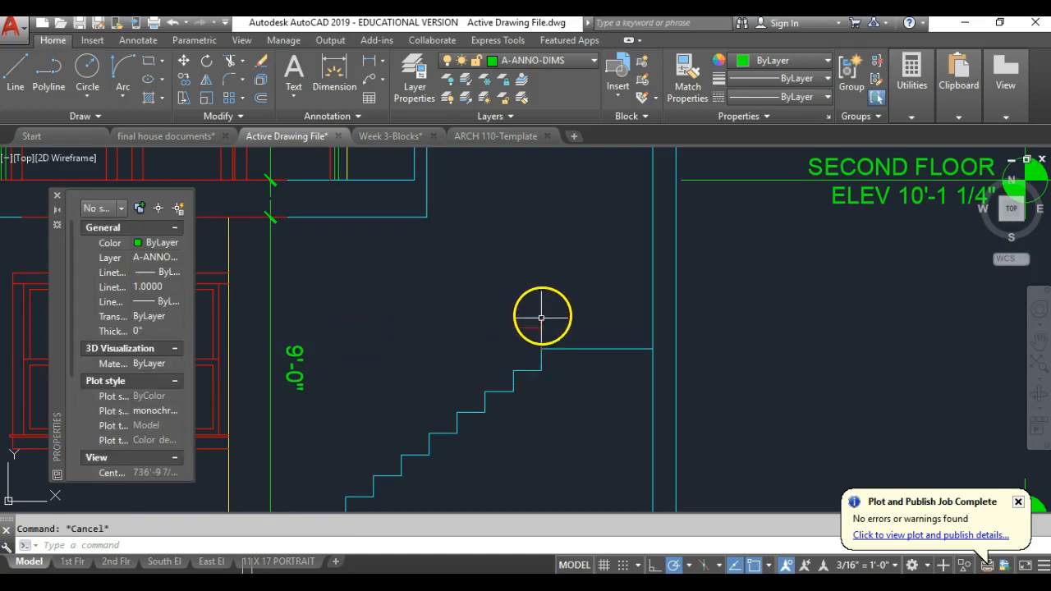
Try a linetype scale of 0.5 on the dashed riser and tread above the landing
scroll(542, 331, up, 5)
click(534, 350)
click(460, 409)
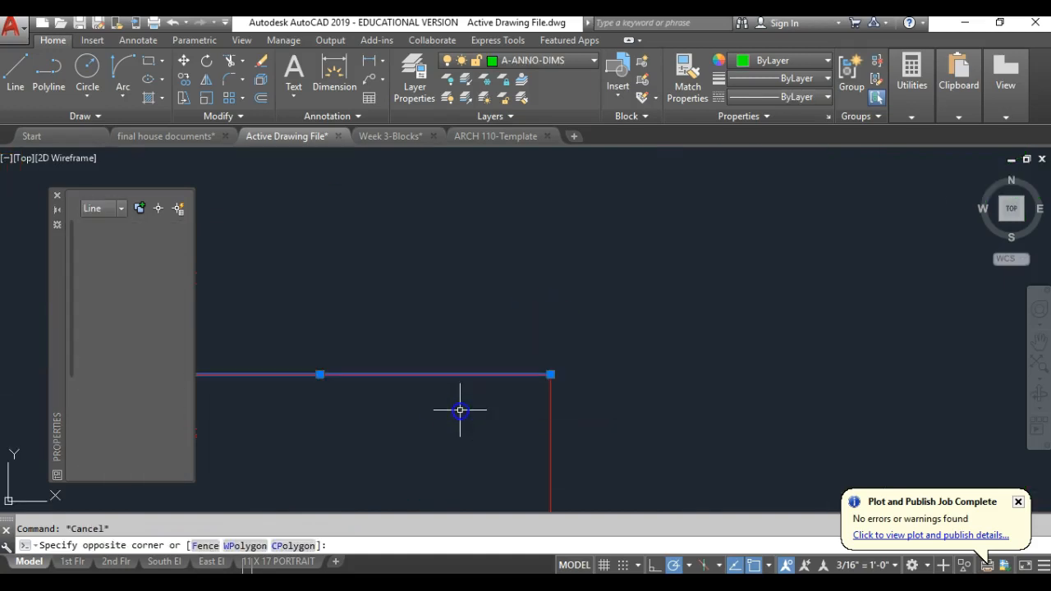
scroll(498, 334, down, 4)
click(545, 305)
click(471, 411)
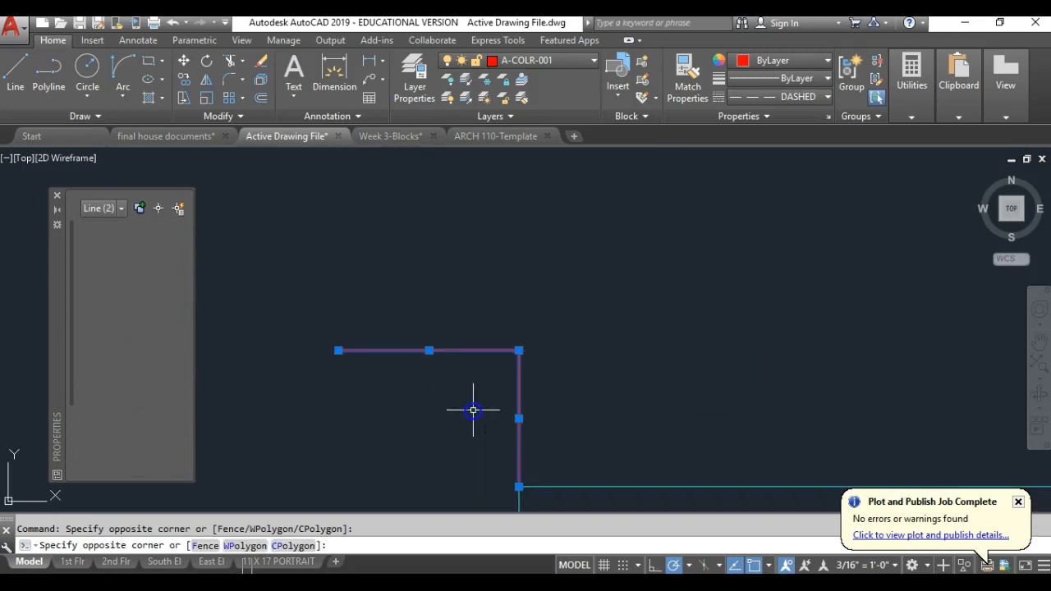
click(176, 288)
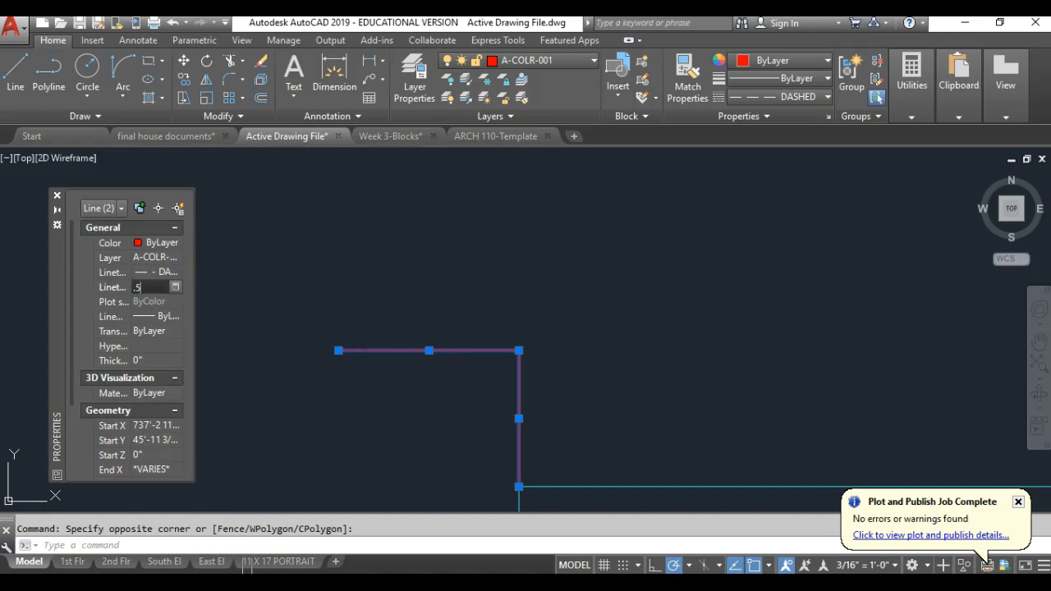
key(Escape)
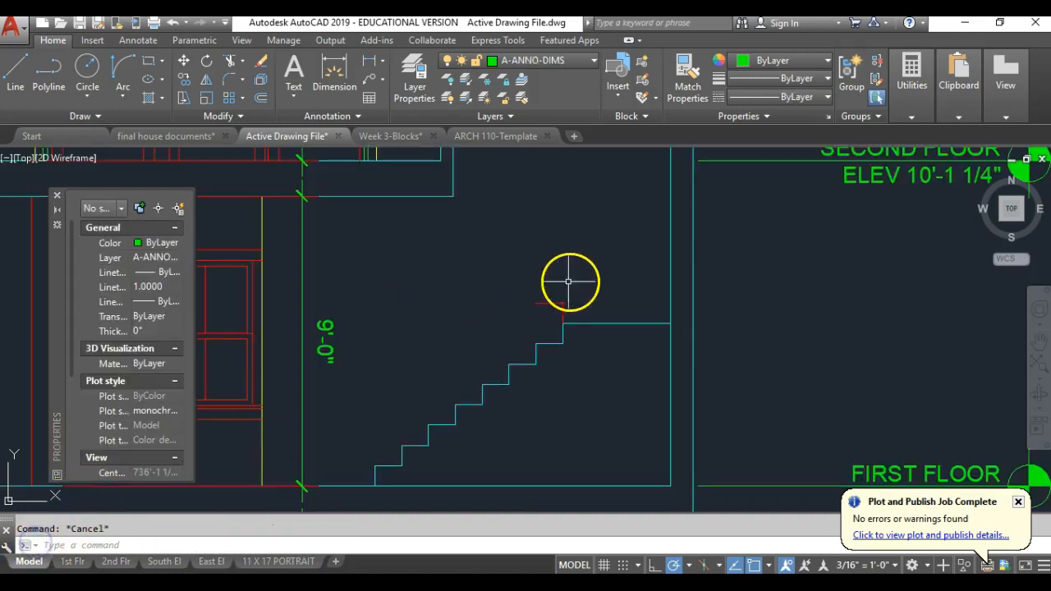
Set the linetype scale of the dashed riser and tread to 0.15 and close the Properties palette
click(570, 282)
click(542, 316)
click(156, 286)
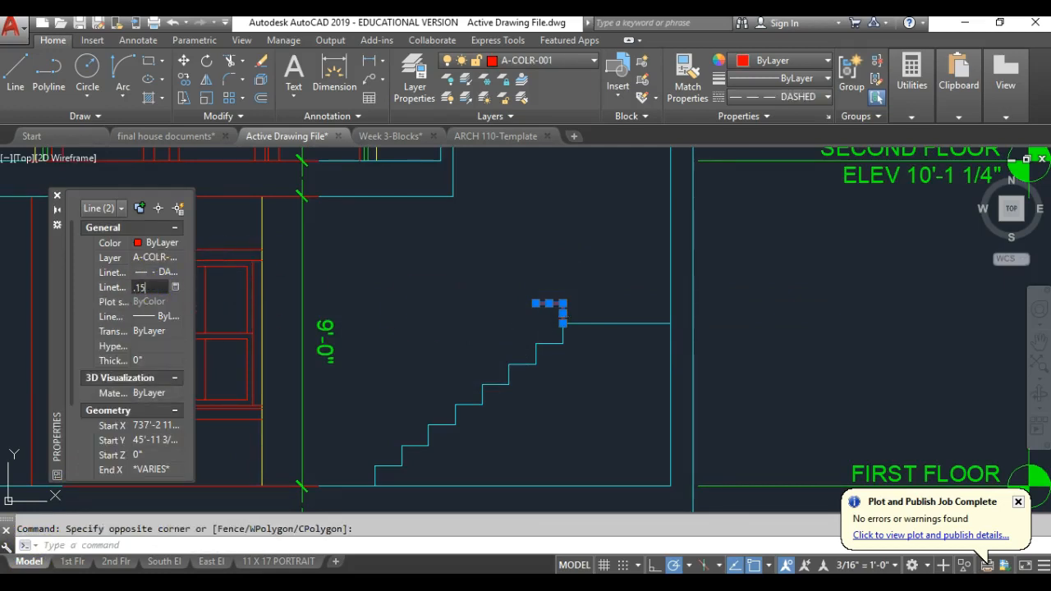
key(Return)
key(Escape)
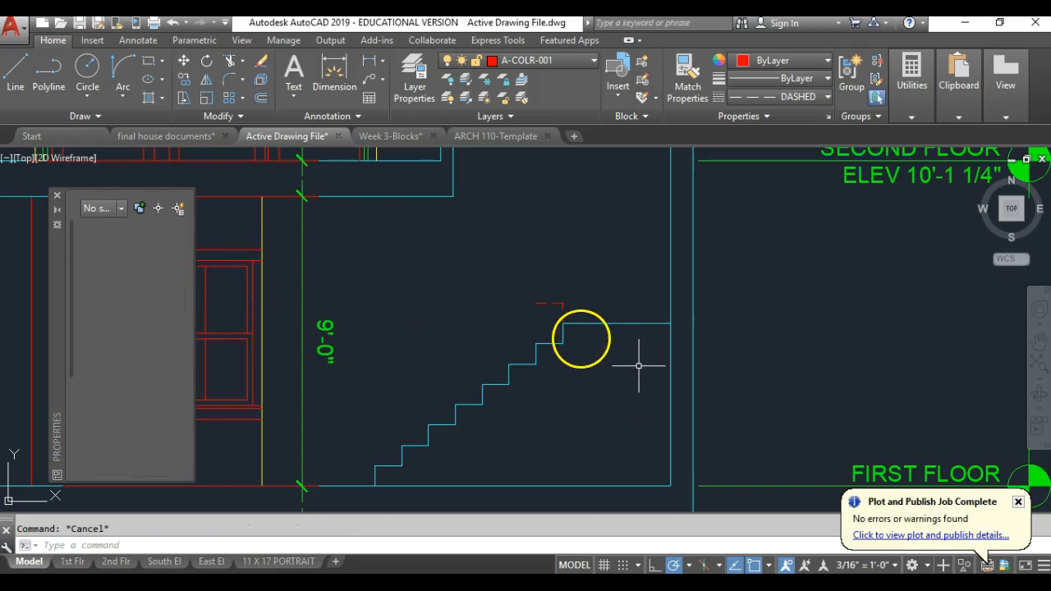
click(543, 306)
click(519, 289)
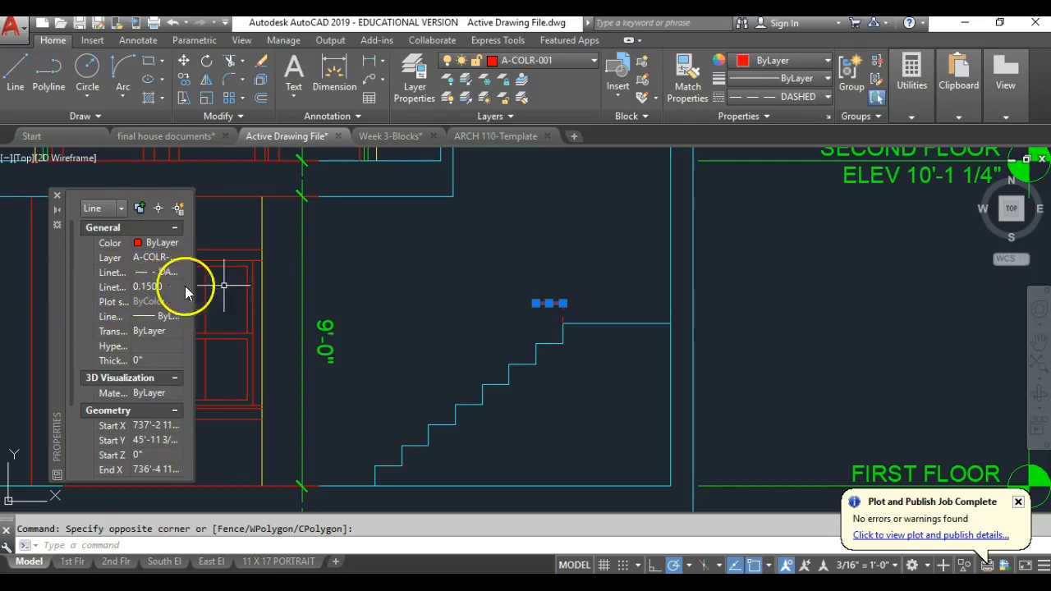
key(Escape)
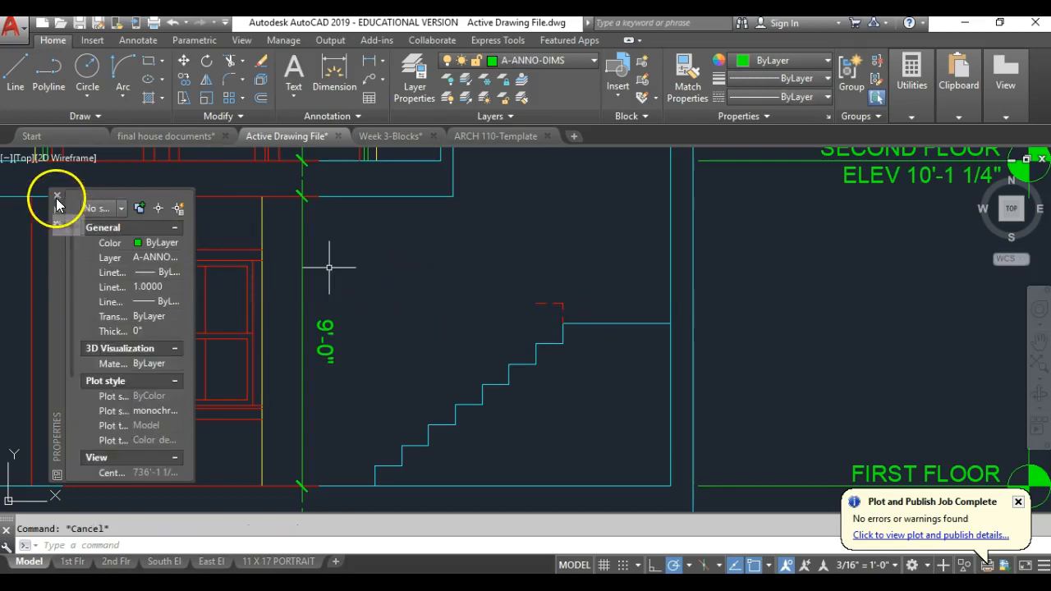
click(58, 196)
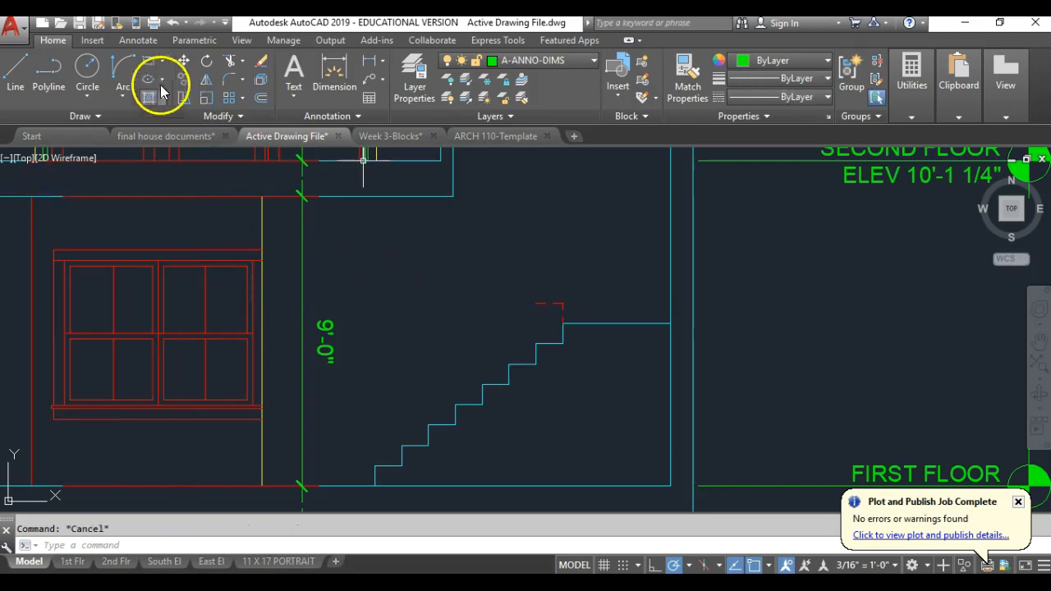
Copy the dashed riser and tread from the foot of the riser onto each successive tread end, up to the second floor line
click(194, 78)
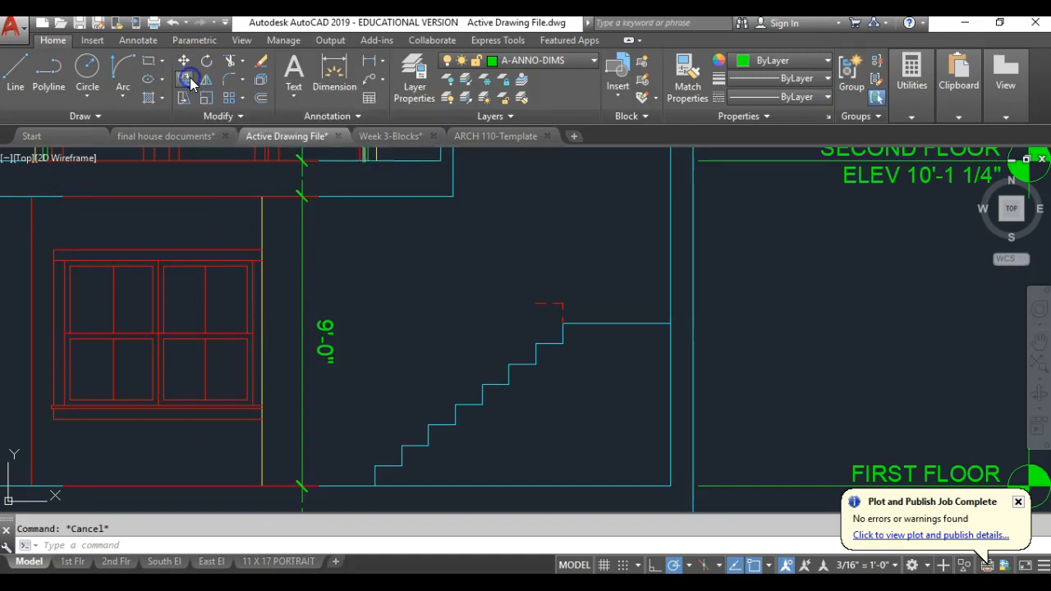
click(564, 317)
click(537, 300)
key(Return)
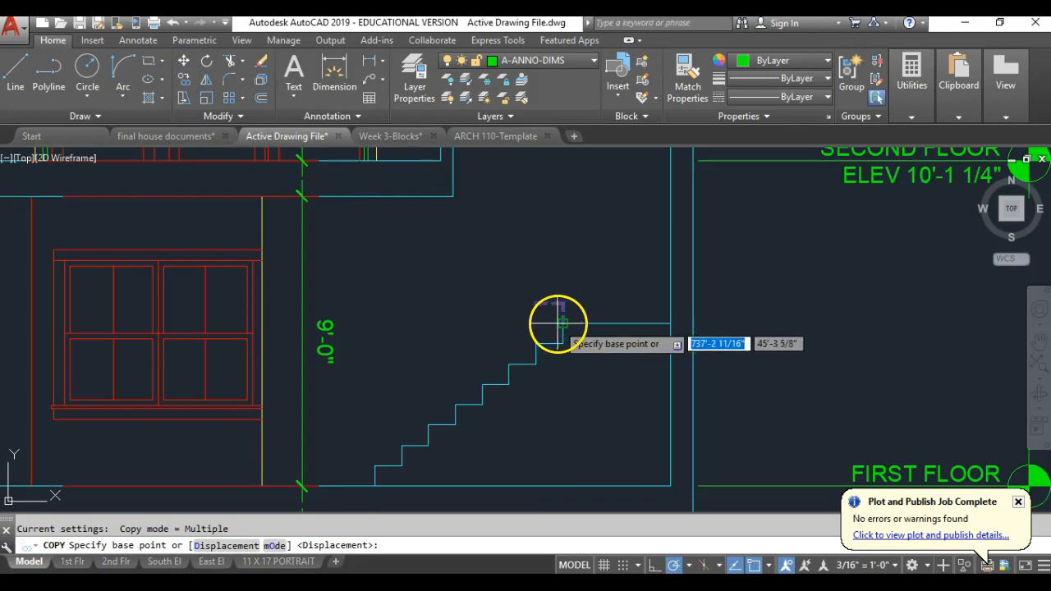
click(555, 322)
click(501, 271)
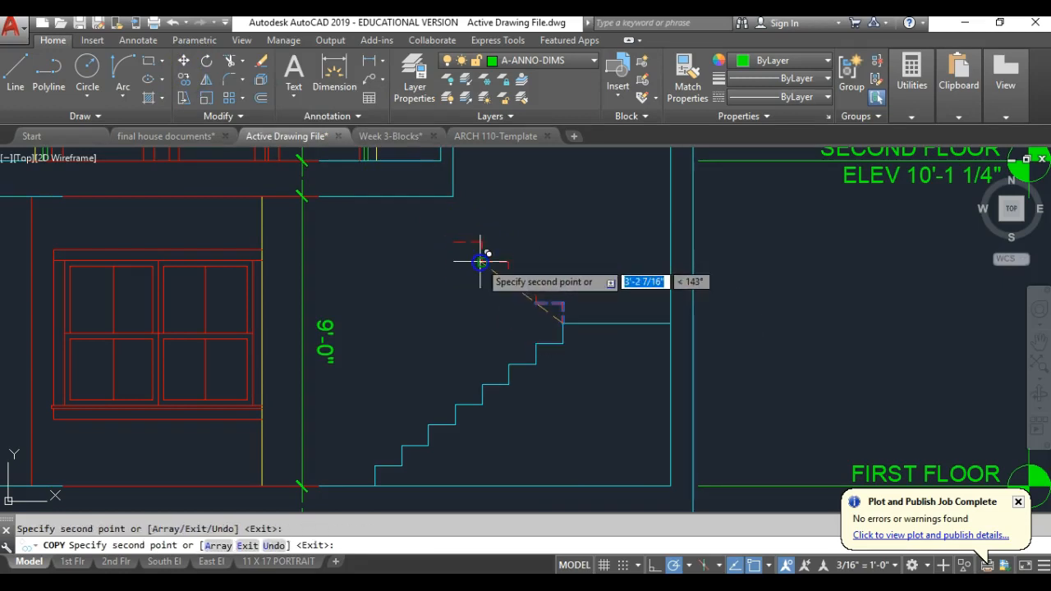
click(428, 222)
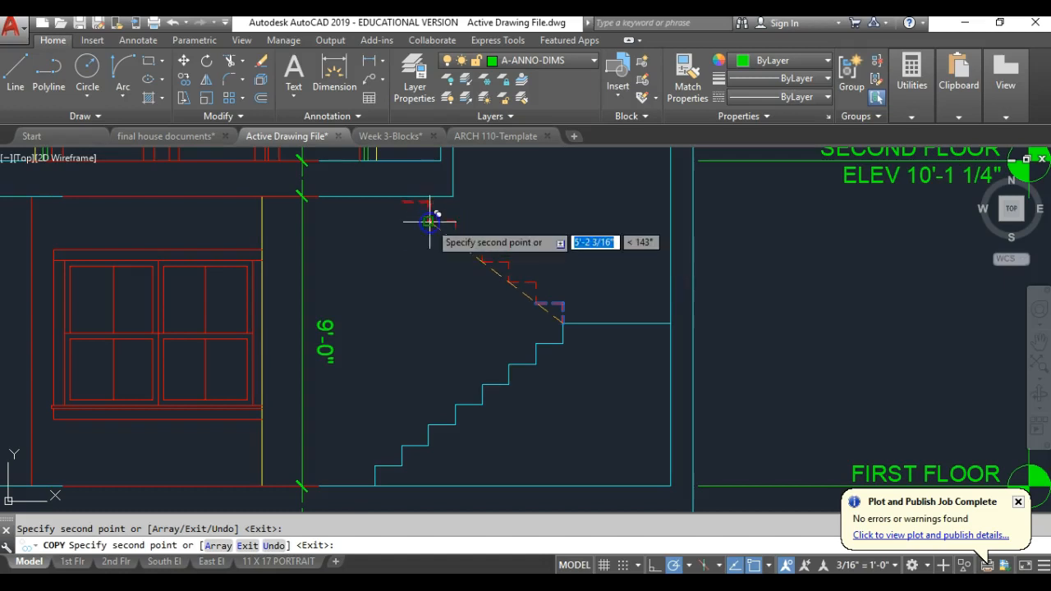
click(402, 202)
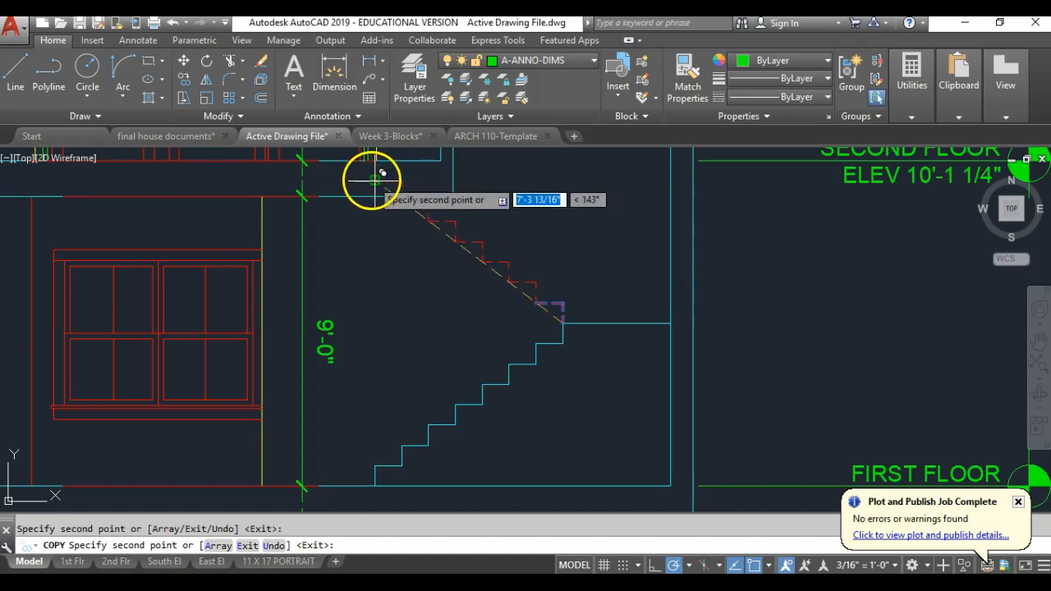
key(Return)
scroll(353, 161, up, 2)
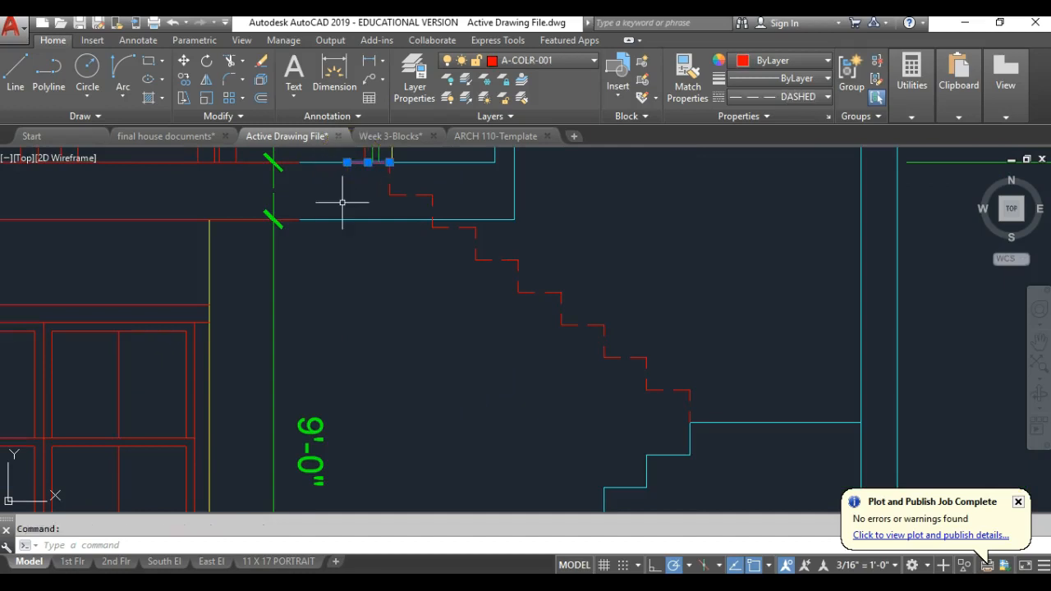
text(w)
key(Return)
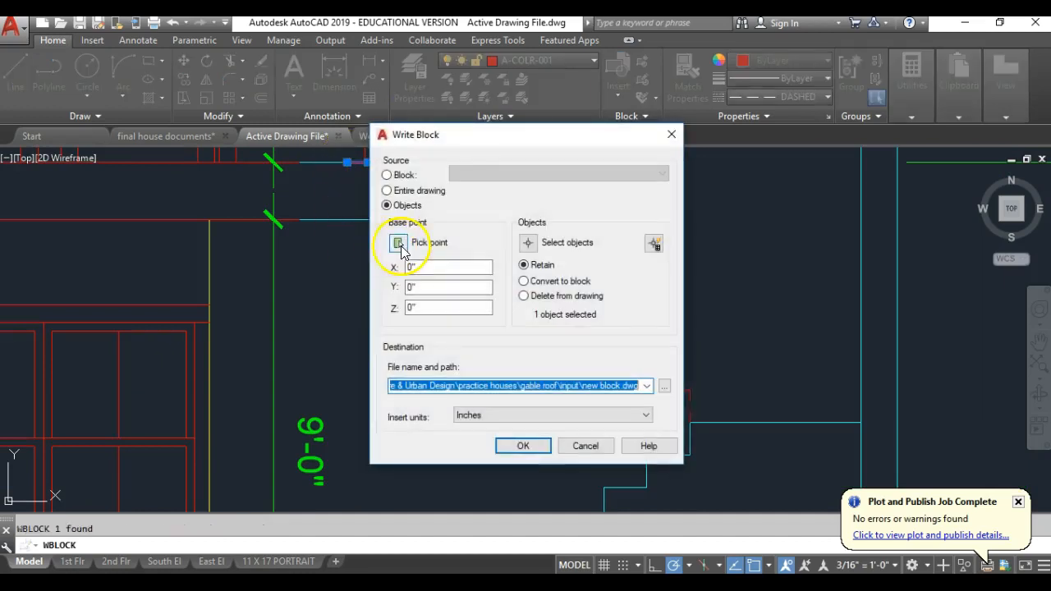
click(582, 444)
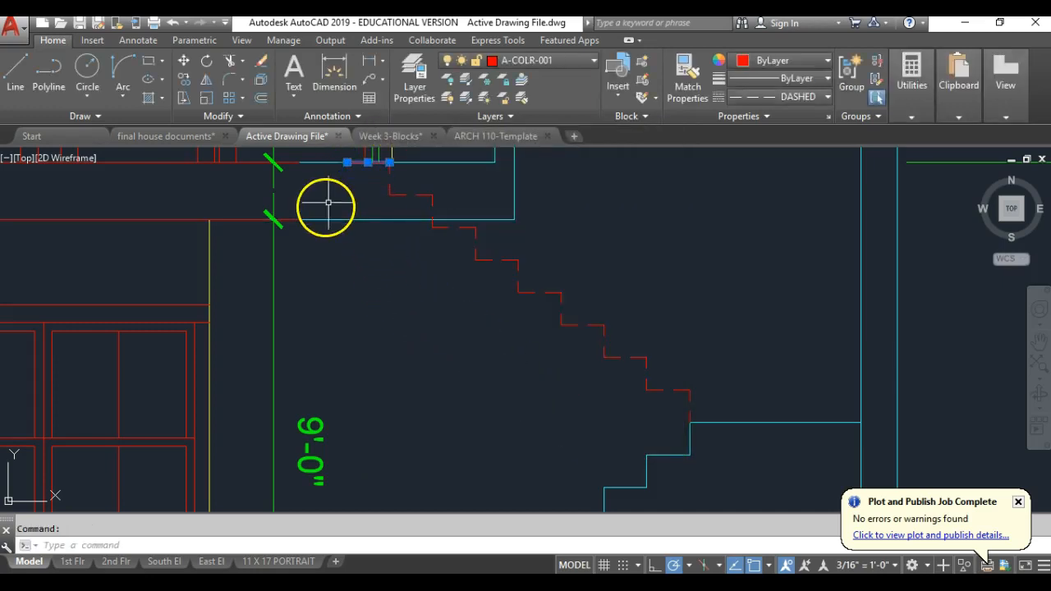
Erase the topmost dashed tread that lies on the second floor line
key(Delete)
scroll(402, 306, down, 3)
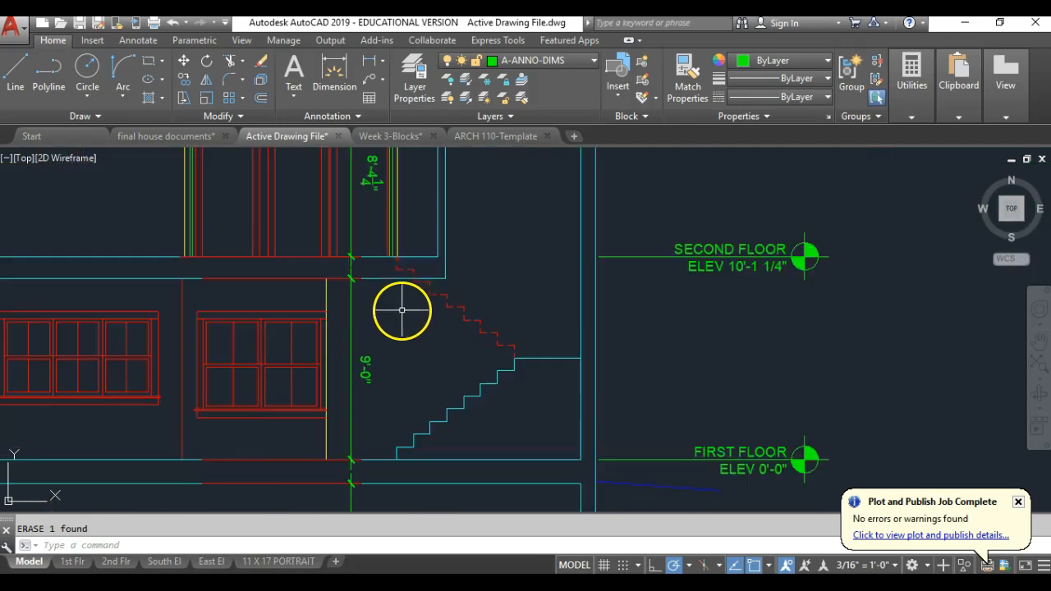
Make A-COLR-004 the current layer
middle_drag(504, 374, 476, 309)
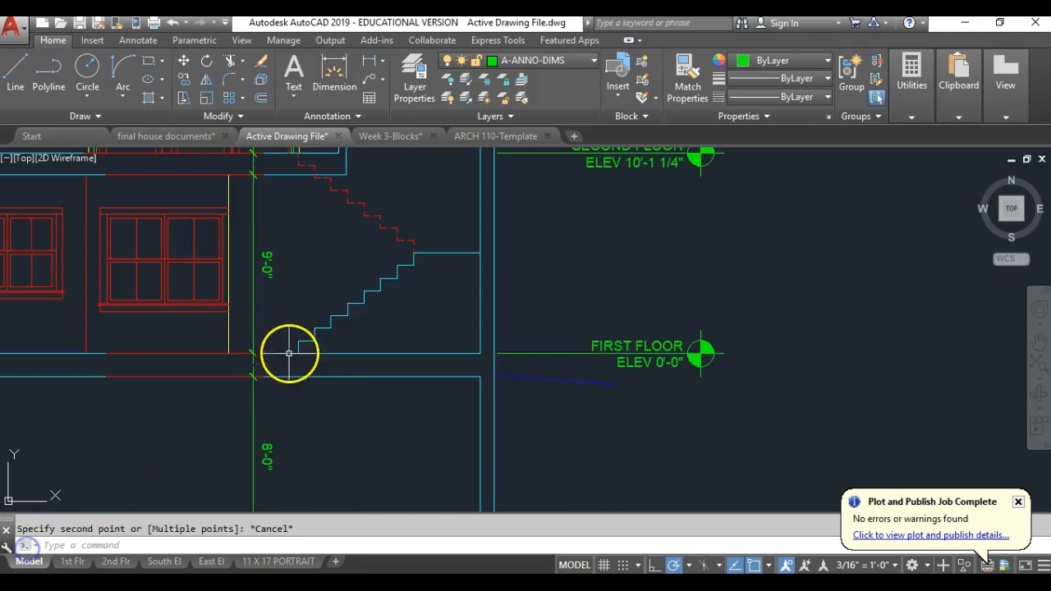
scroll(345, 312, up, 4)
scroll(424, 284, down, 4)
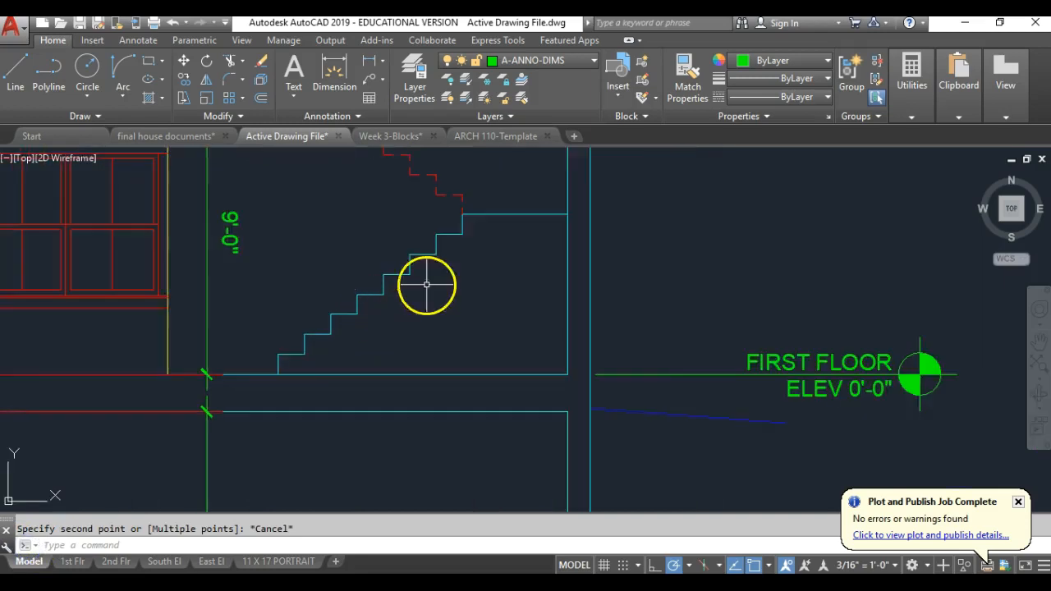
scroll(463, 364, up, 2)
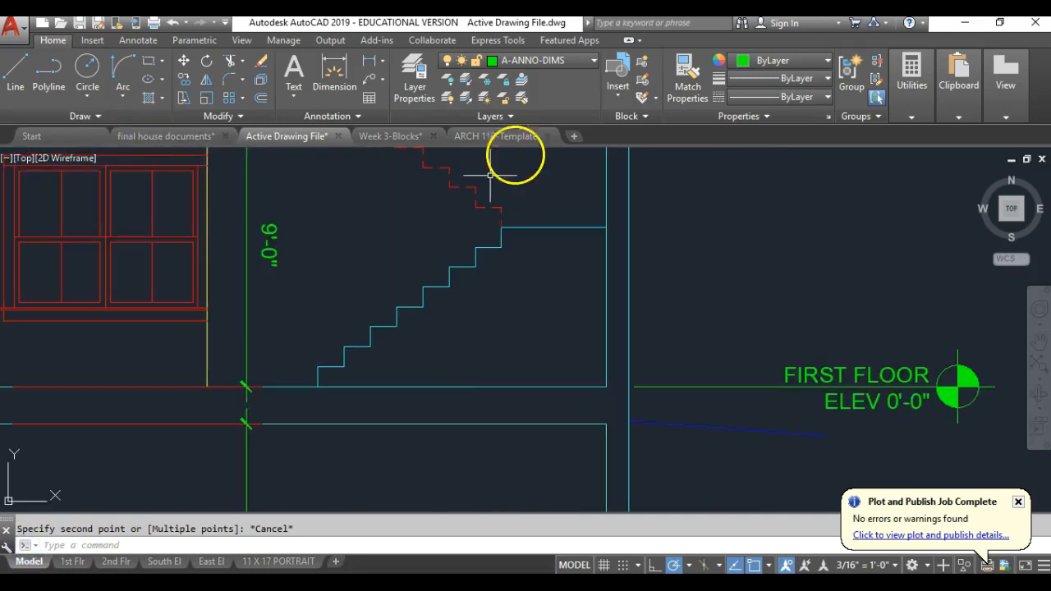
click(559, 60)
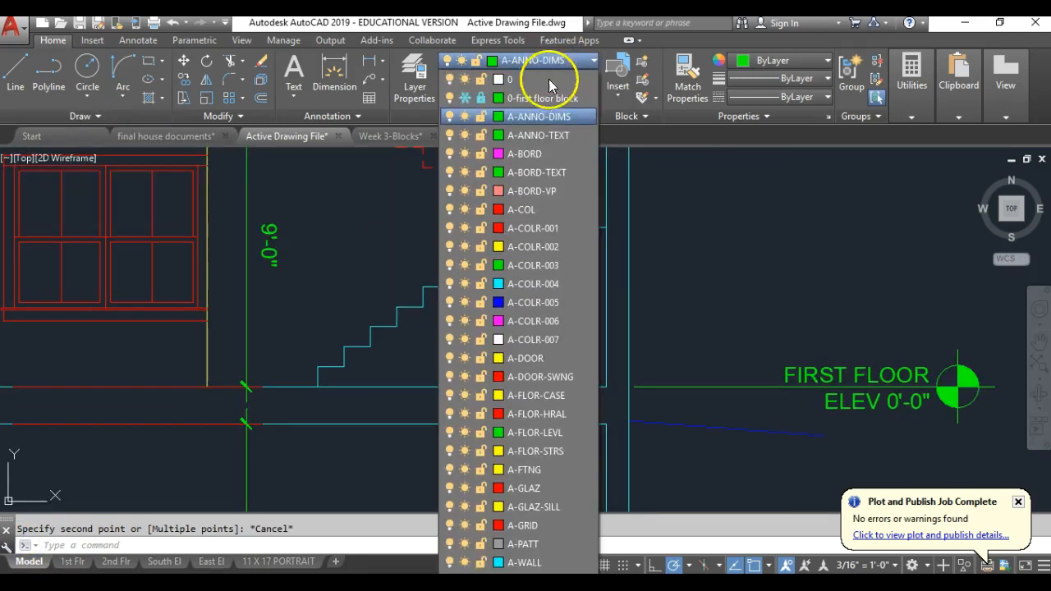
click(535, 284)
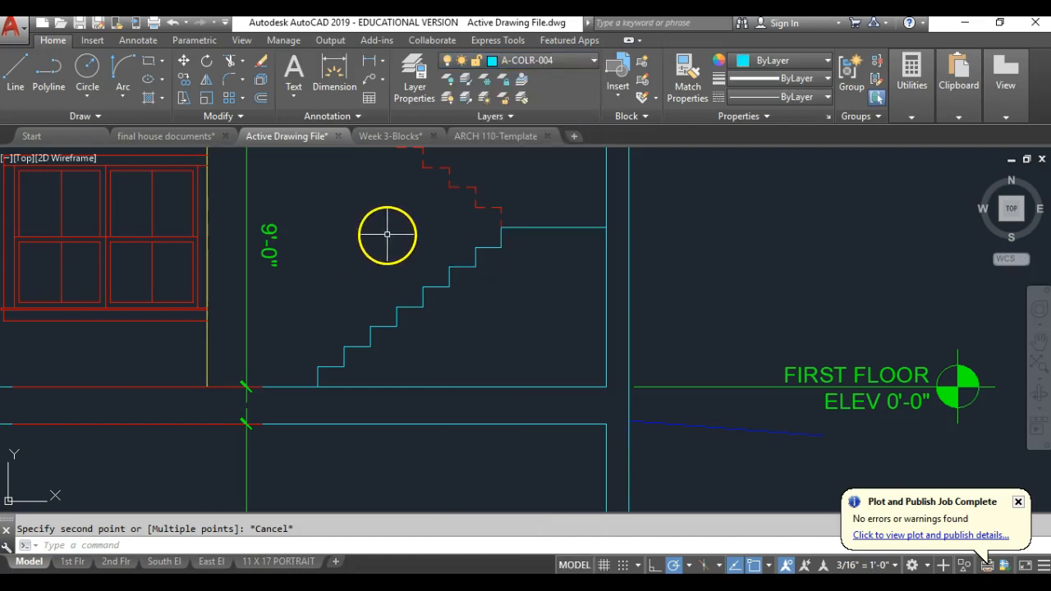
Draw a diagonal line along the lower flight's nosings, from the seventh nosing down to the first one
key(l)
key(Return)
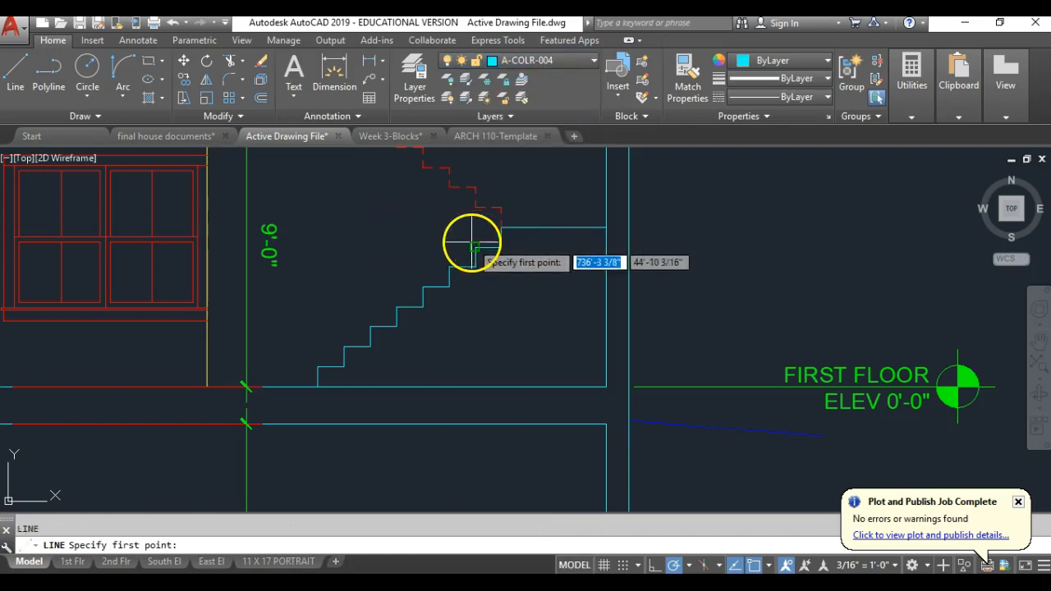
click(473, 246)
click(318, 366)
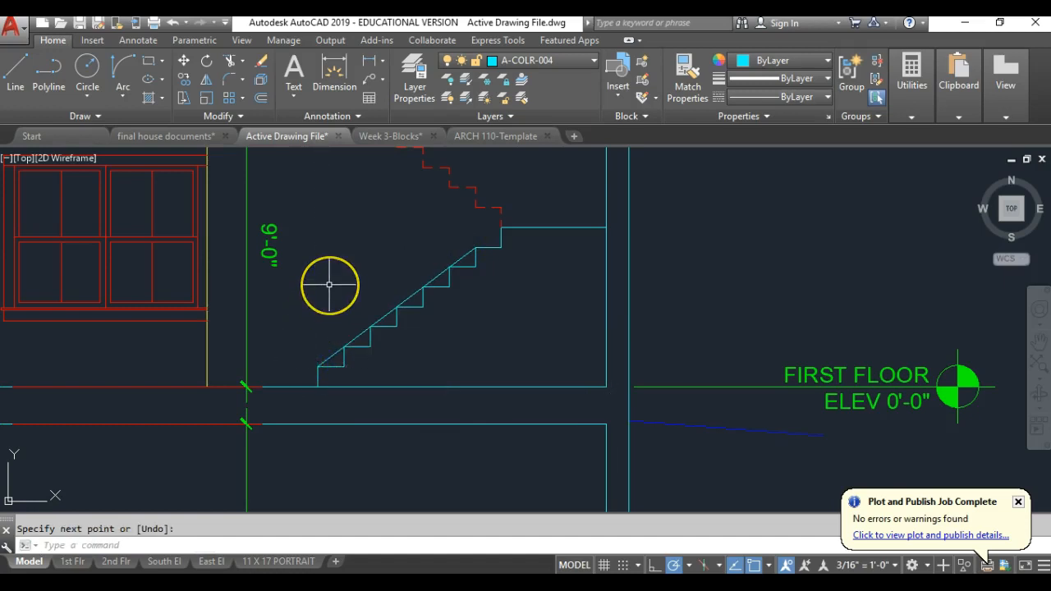
key(Return)
Offset the diagonal nosing line and the landing line 24 inches downward to form the stair's underside
text(o)
key(Return)
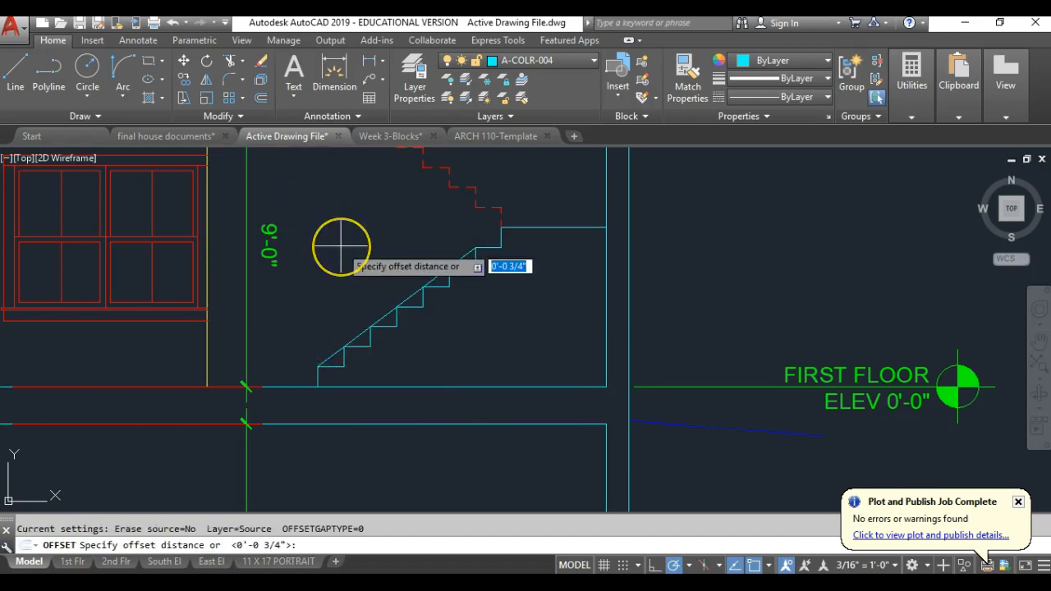
text(24)
key(Return)
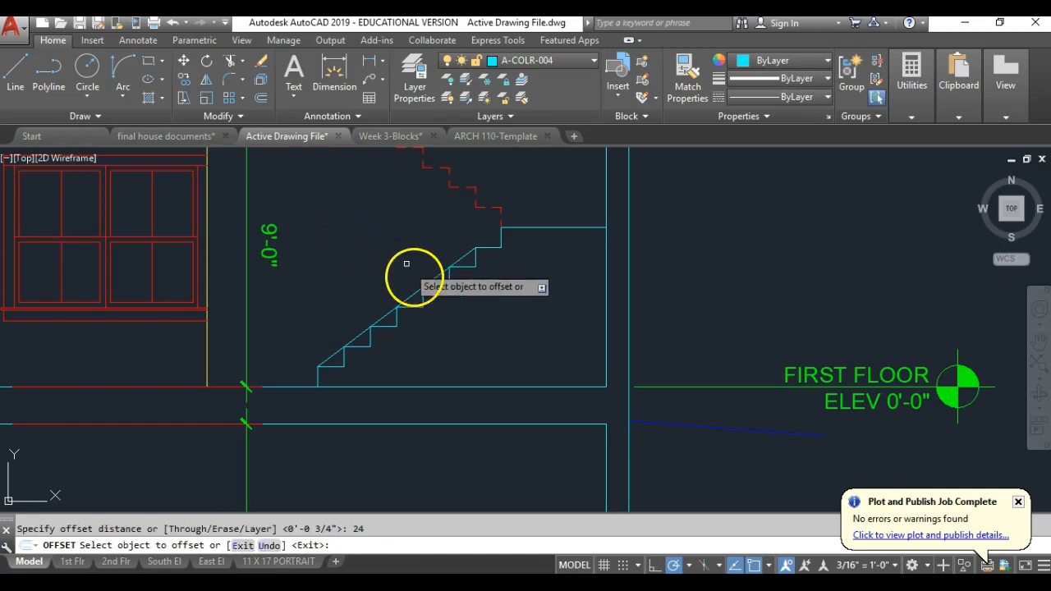
click(413, 292)
click(486, 347)
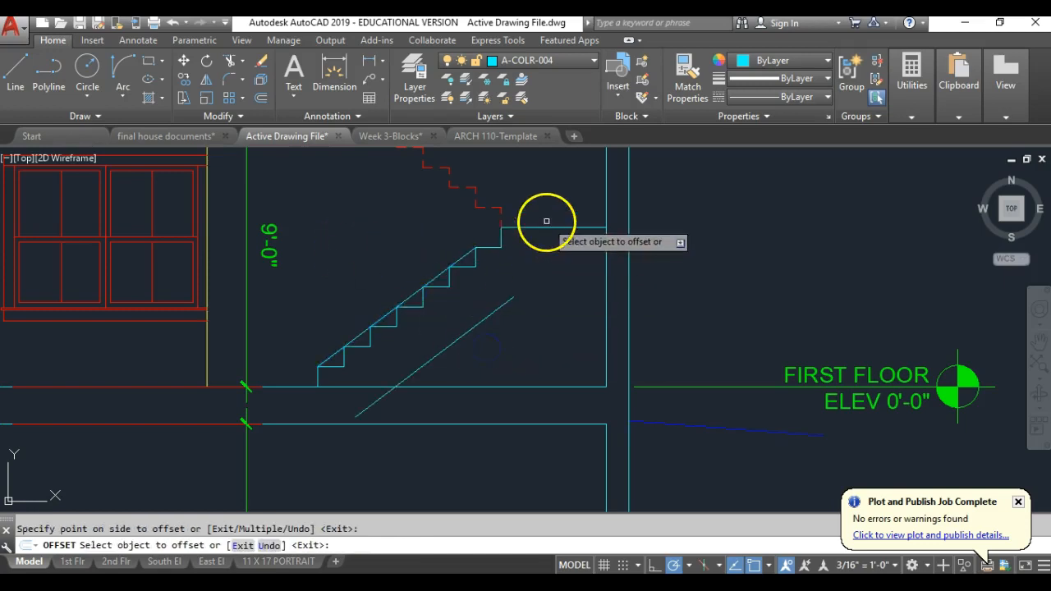
click(546, 227)
click(556, 315)
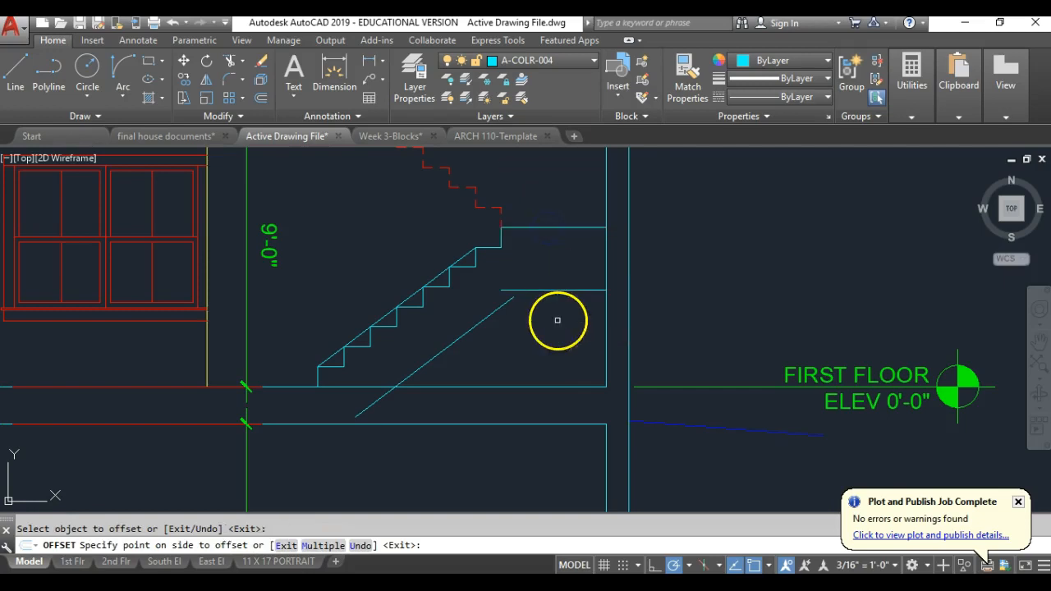
key(Return)
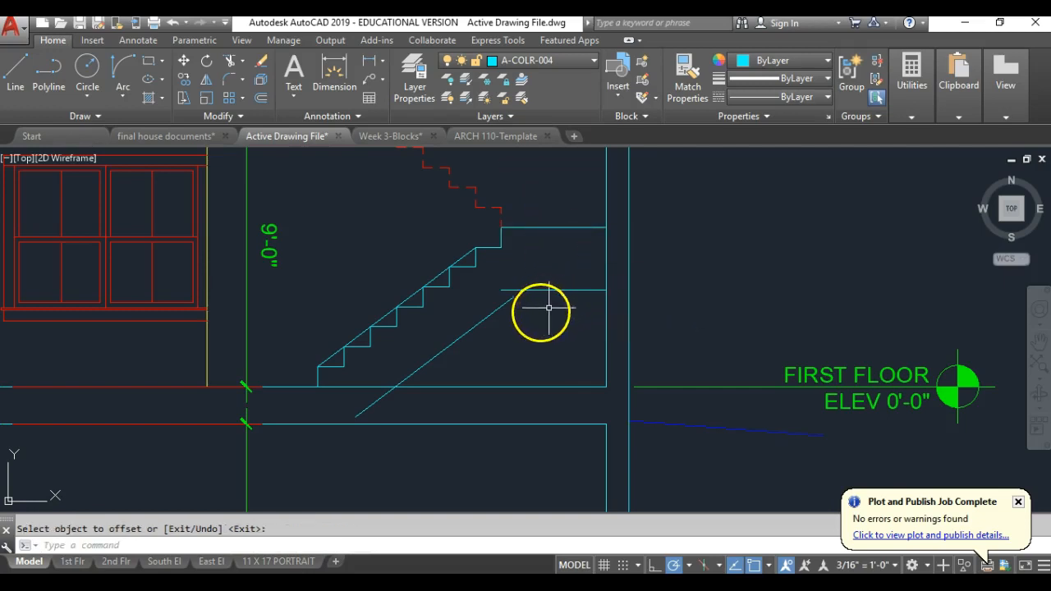
Erase the diagonal nosing line and fillet the offset slope and offset landing line to a sharp corner with radius 0
click(436, 280)
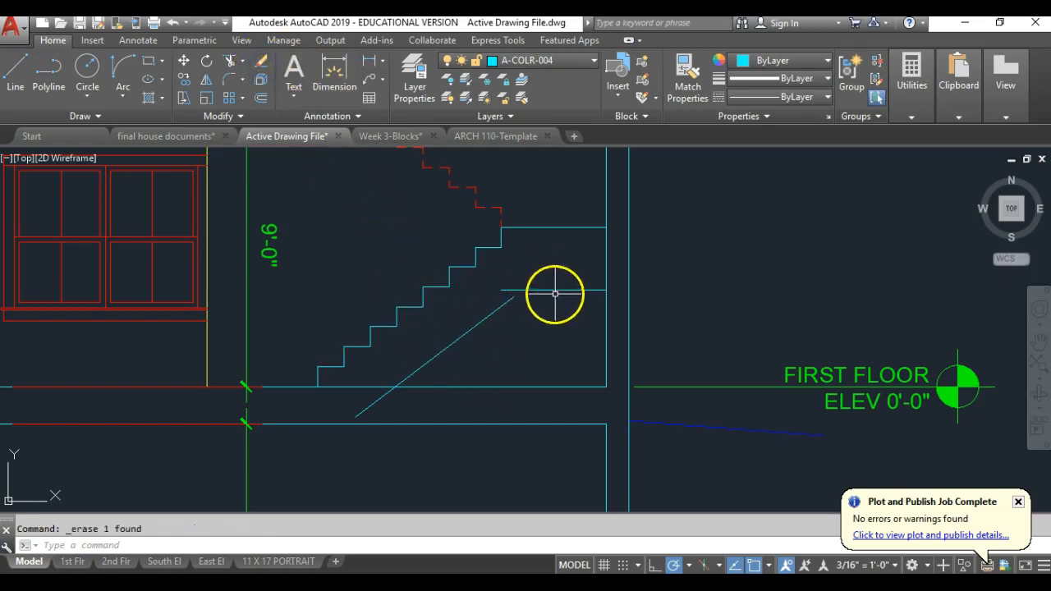
key(Return)
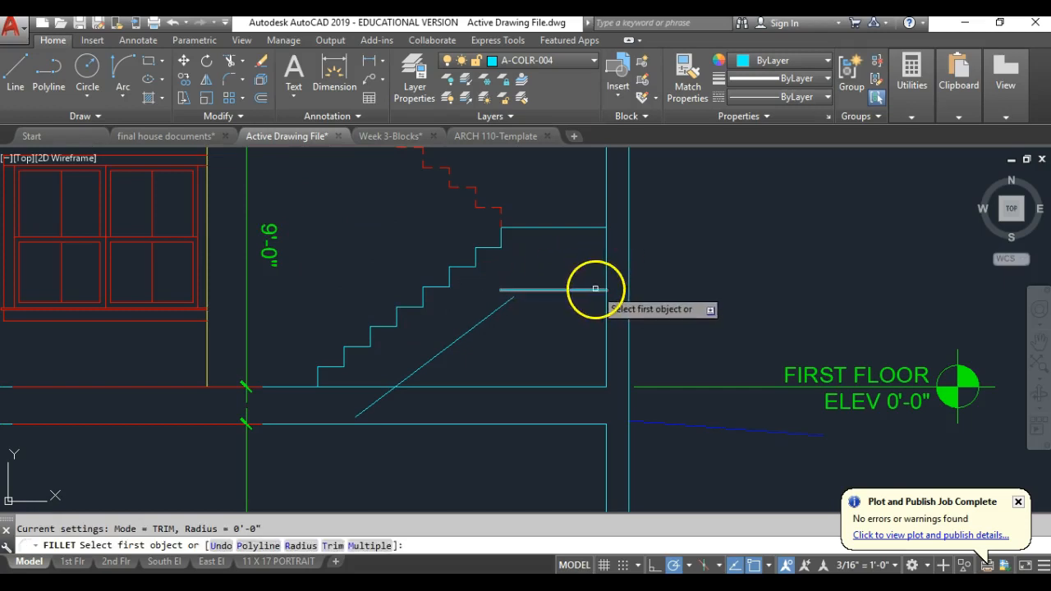
click(485, 314)
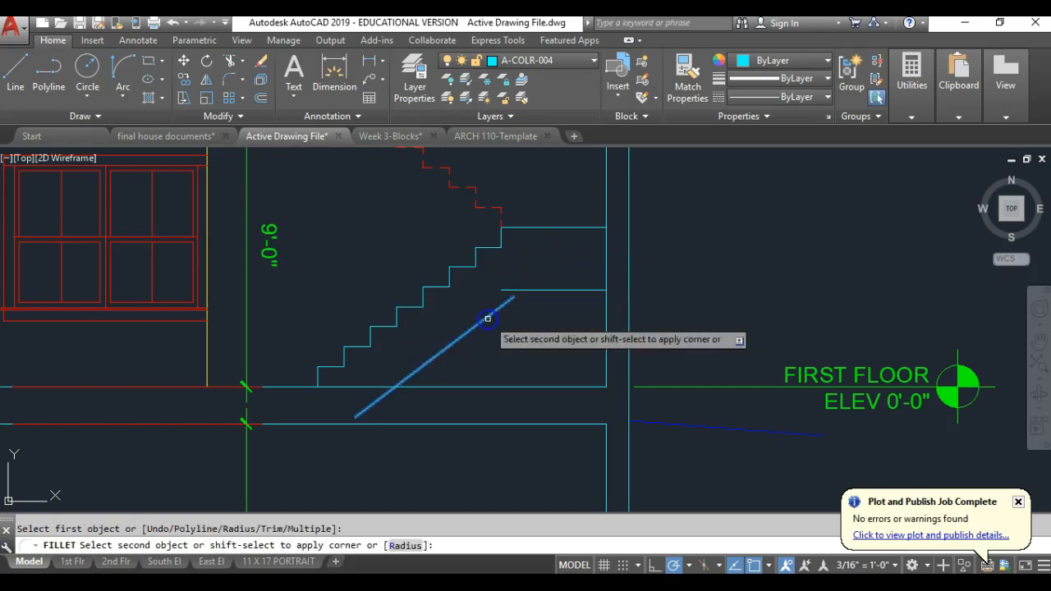
click(539, 288)
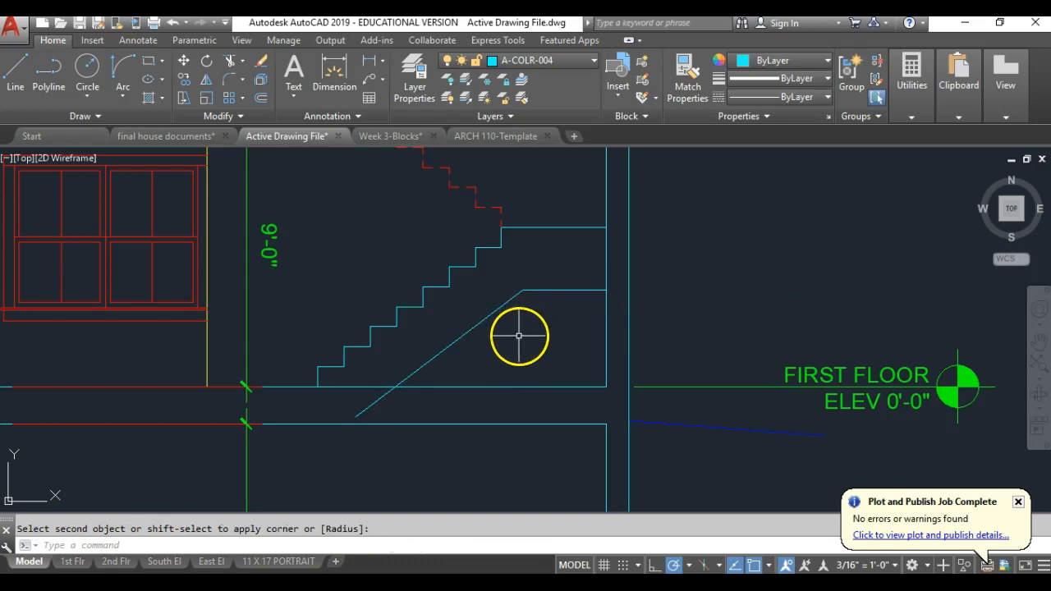
Trim the wall line at the landing's edge, the slope below the first floor line, and the floor line under the flight
text(tr)
key(Return)
key(Return)
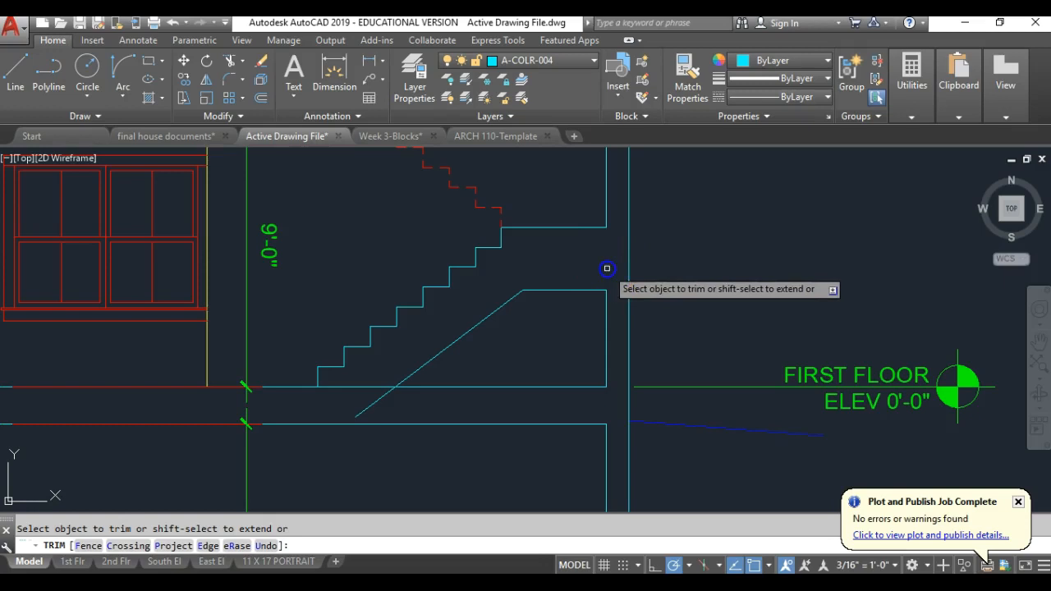
click(384, 396)
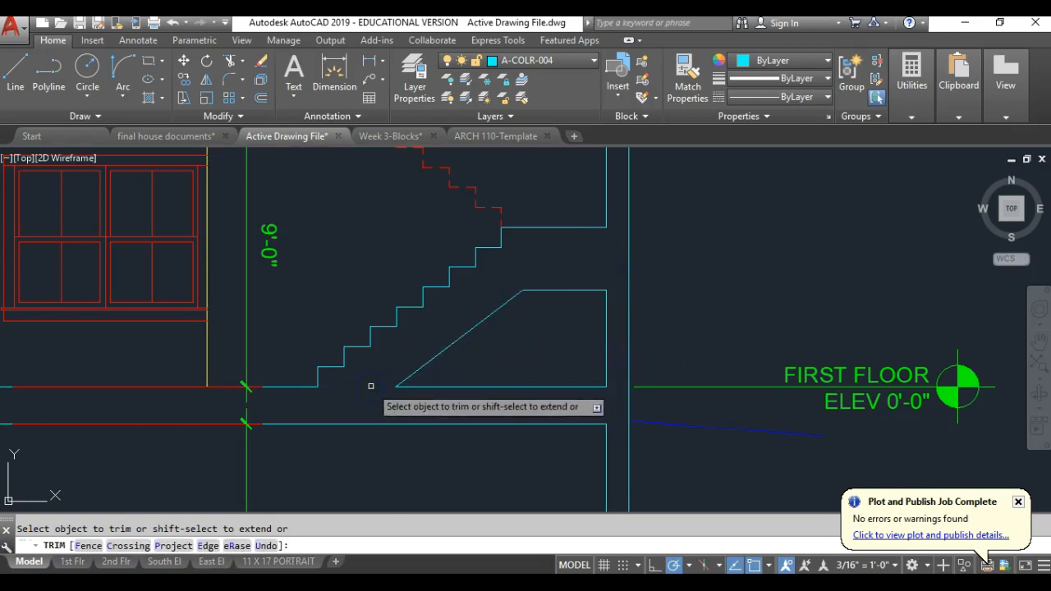
right_click(376, 350)
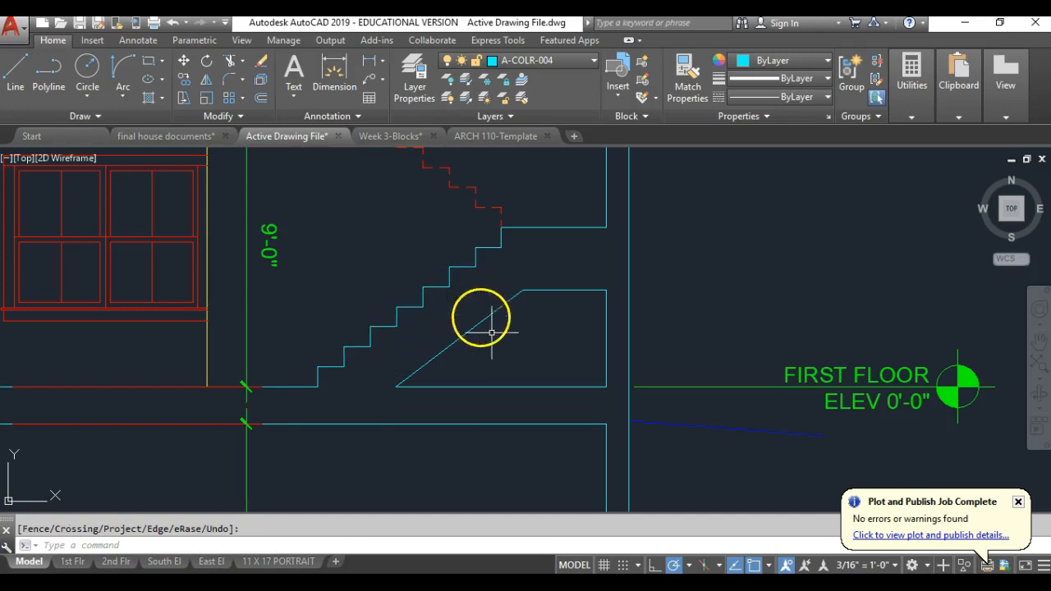
Make A-COLR-002 the current layer
scroll(519, 363, down, 5)
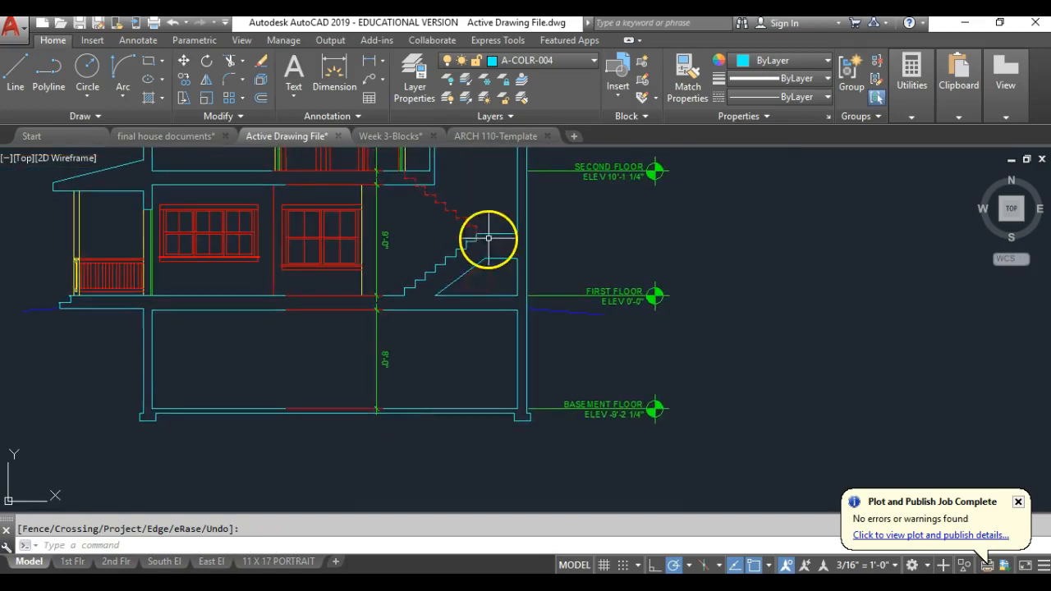
middle_drag(489, 238, 523, 284)
scroll(453, 289, up, 2)
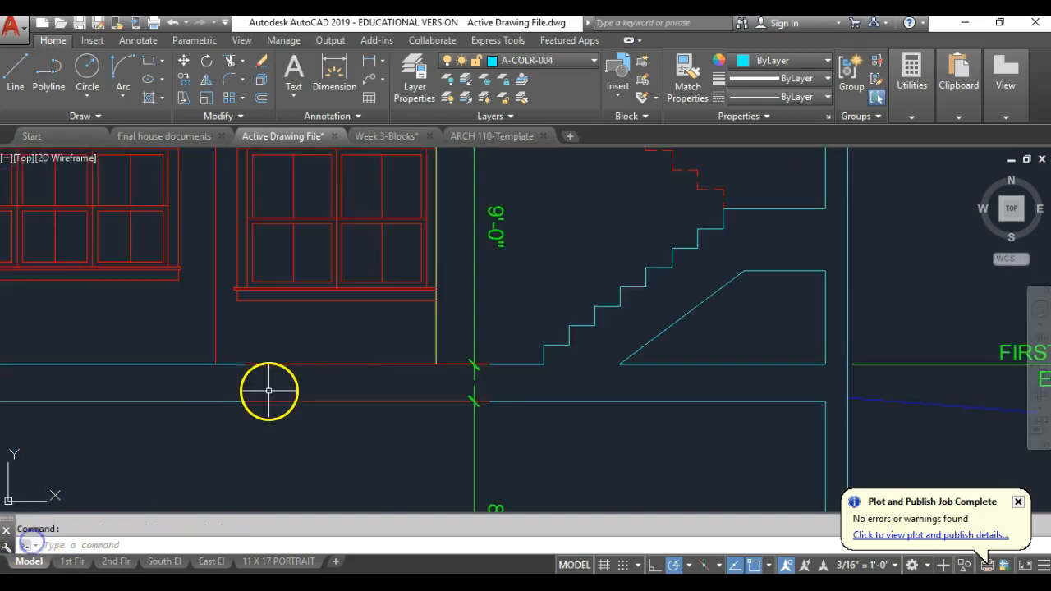
scroll(455, 314, down, 1)
middle_drag(533, 245, 511, 299)
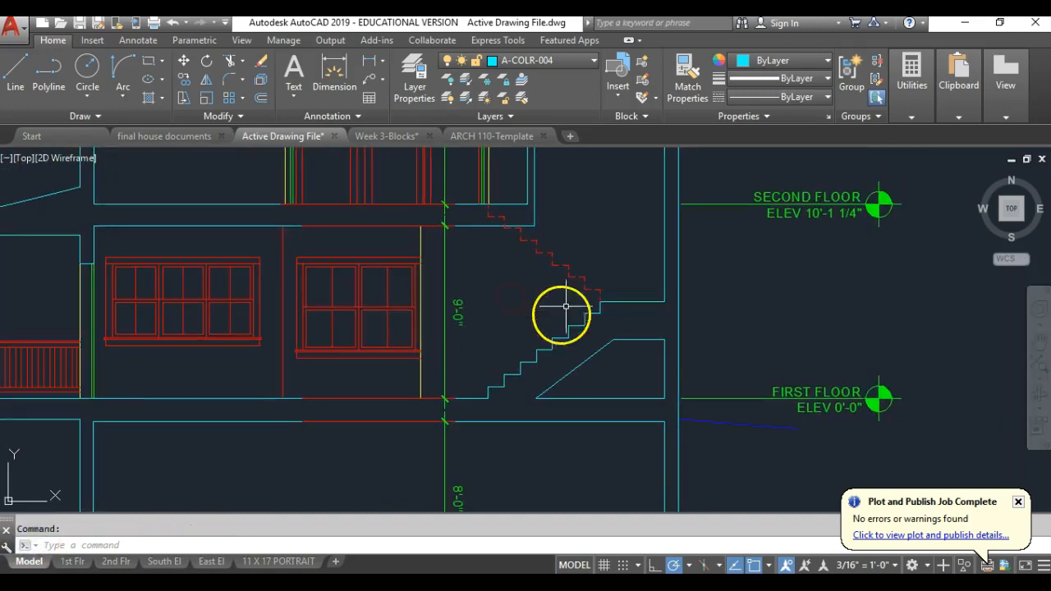
click(579, 63)
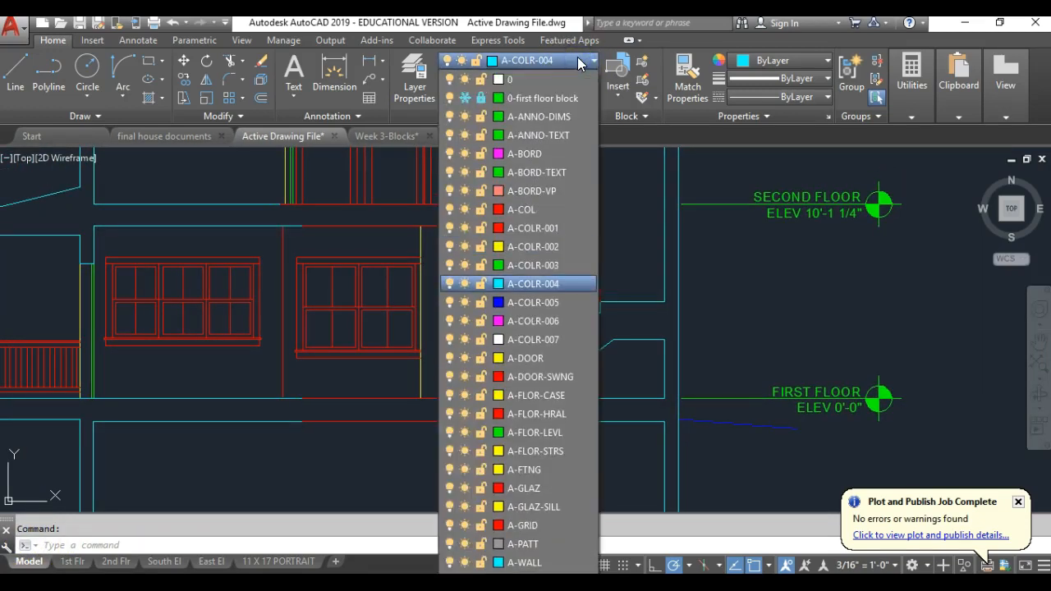
click(533, 247)
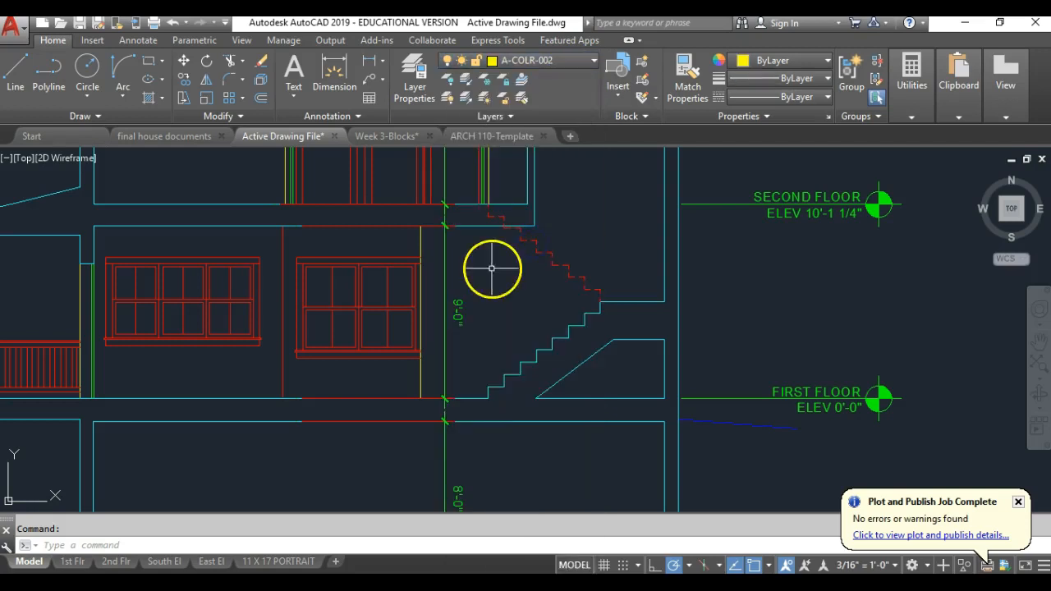
Draw a 36-inch vertical line up from the second nosing of the lower flight
scroll(517, 355, up, 2)
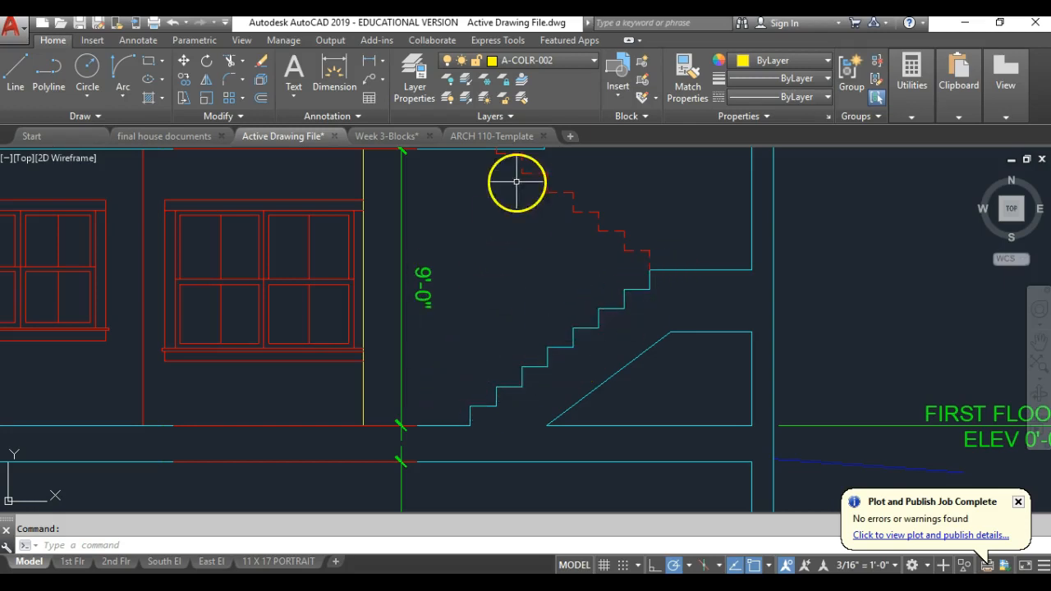
text(l)
key(Return)
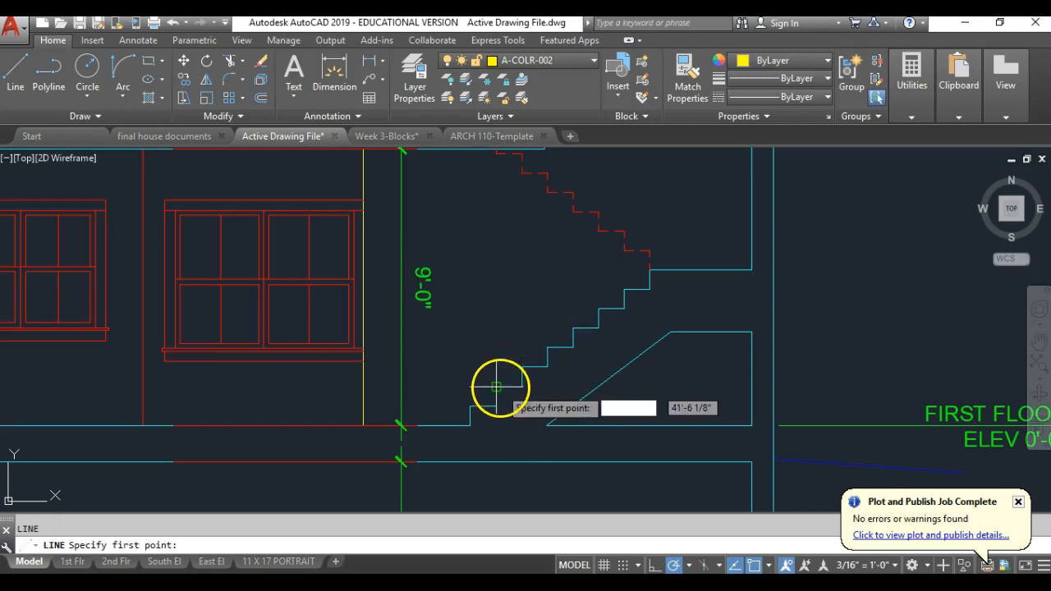
click(495, 386)
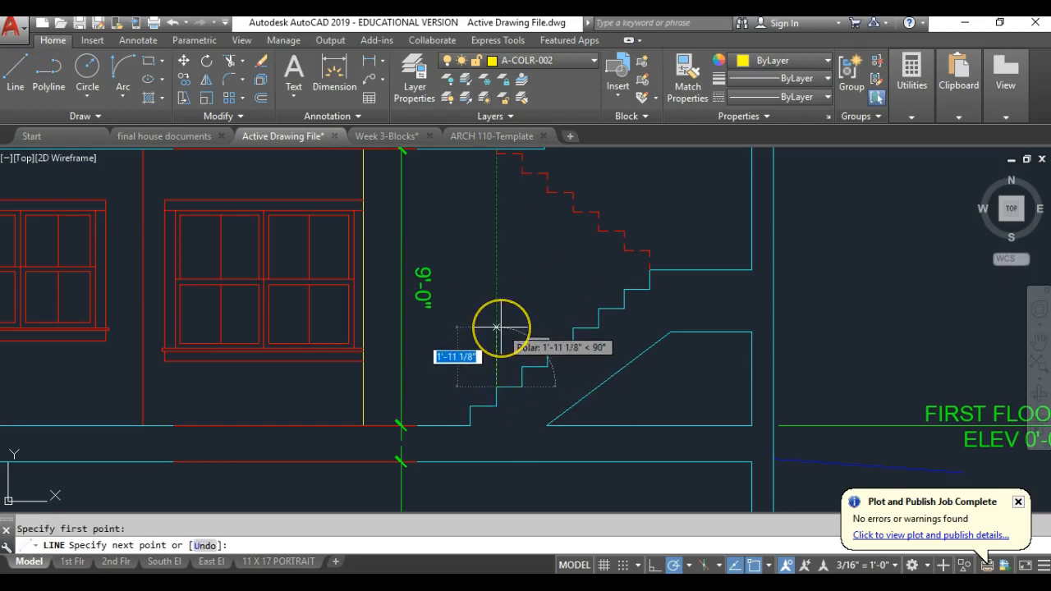
text(36)
key(Return)
key(Return)
Draw a 36-inch vertical line up from the sixth nosing and continue with a sloped line to the first vertical's top
key(Return)
click(598, 308)
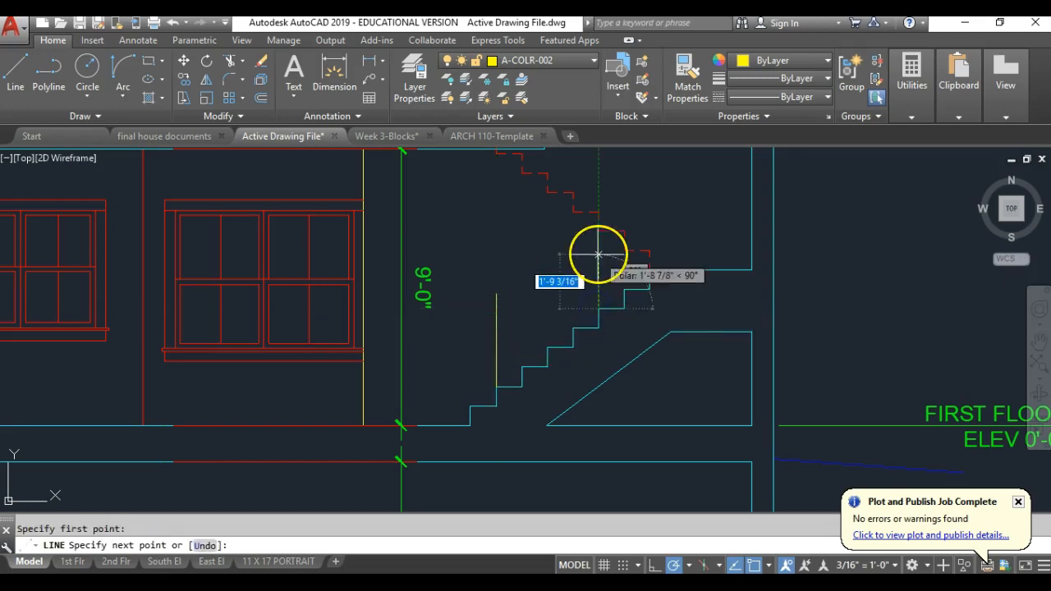
text(36)
key(Return)
click(497, 293)
key(Escape)
Erase the two 36-inch vertical construction lines, keeping the sloped handrail line
click(612, 281)
click(564, 290)
click(518, 332)
click(466, 353)
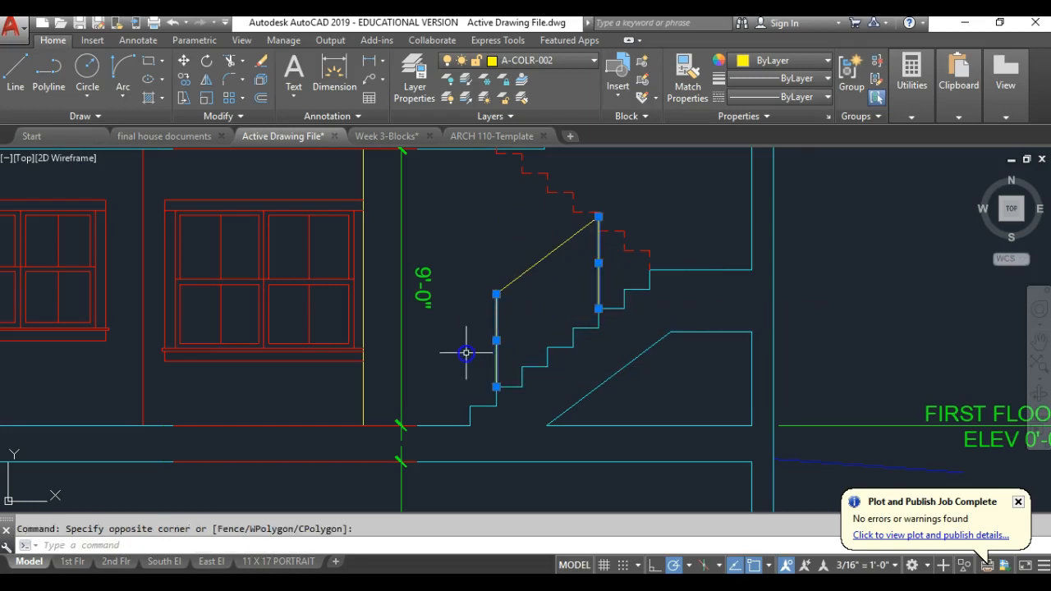
text(e)
key(Return)
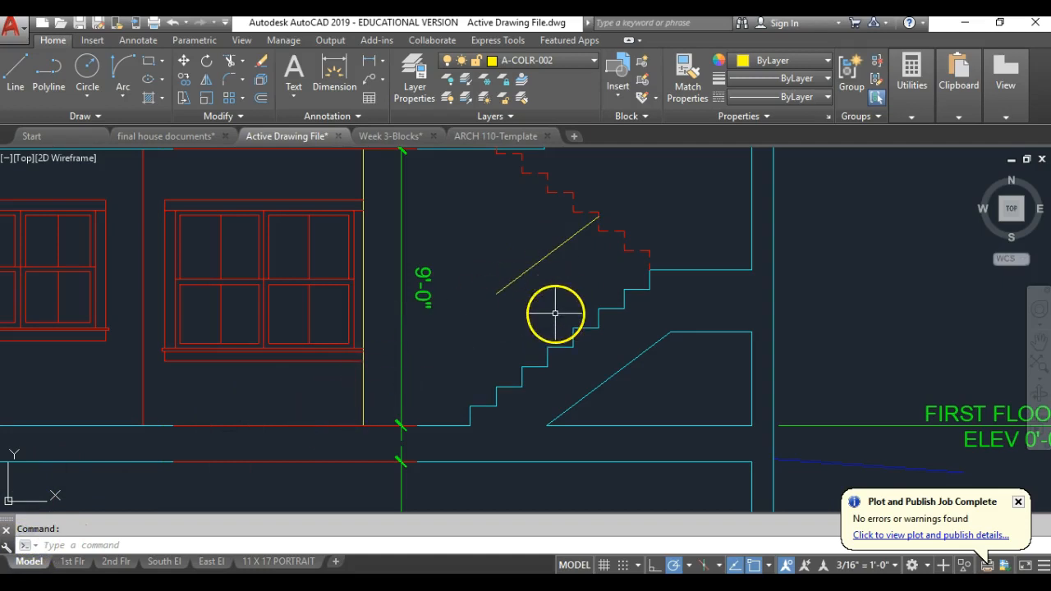
Offset the sloped handrail line 1.5 inches upward
text(o)
key(Return)
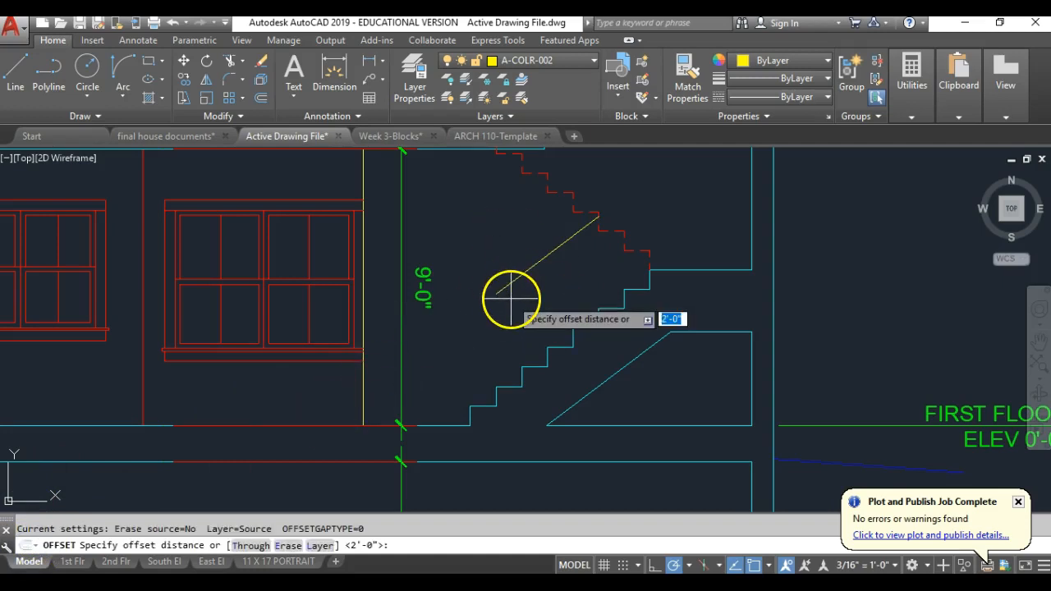
key(Return)
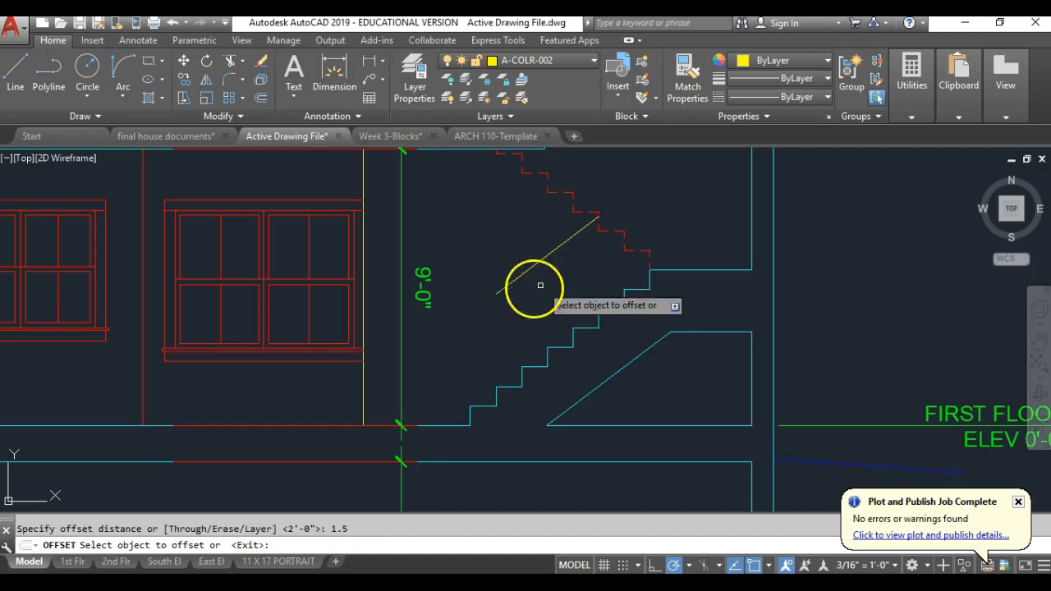
click(507, 283)
click(468, 228)
key(Return)
Draw a vertical newel line up from the first nosing of the lower flight, ending slightly above the handrail's lower end
scroll(478, 364, up, 2)
mouse_move(487, 364)
middle_down()
mouse_move(498, 349)
mouse_move(464, 384)
middle_up()
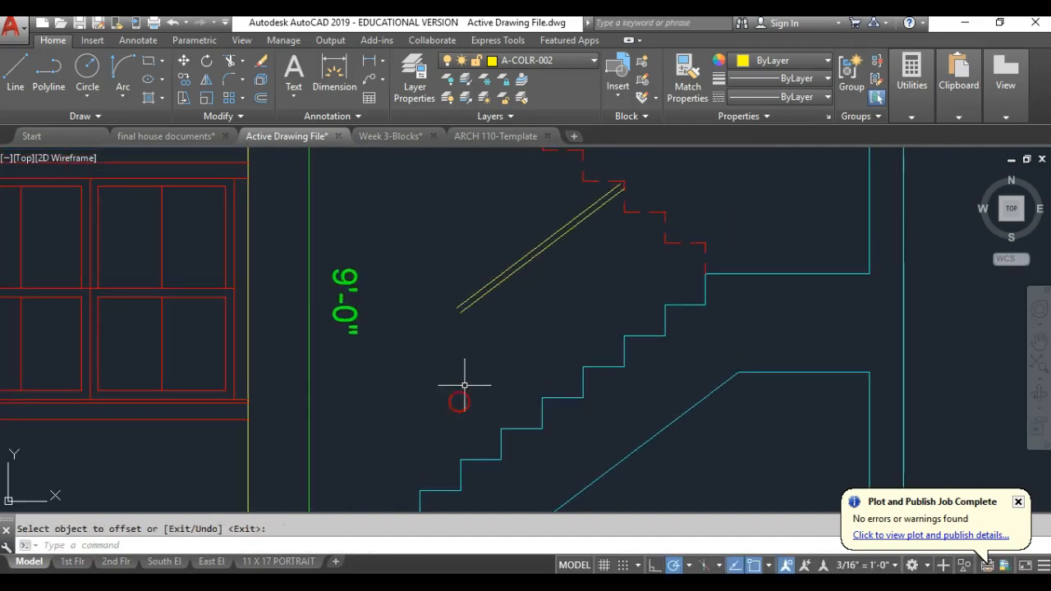
text(l)
key(Return)
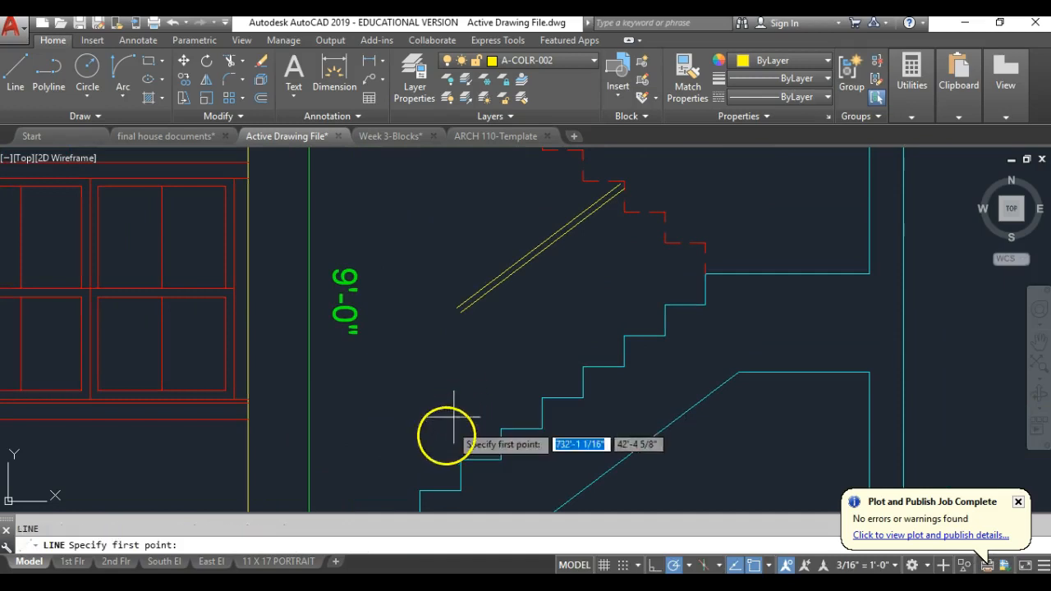
click(417, 494)
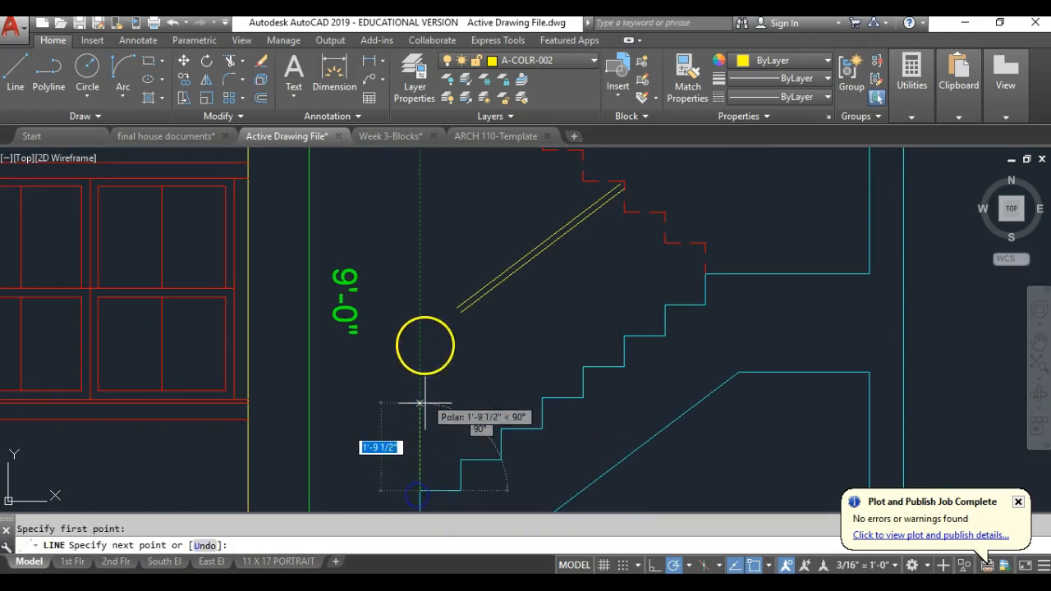
click(420, 276)
right_click(541, 268)
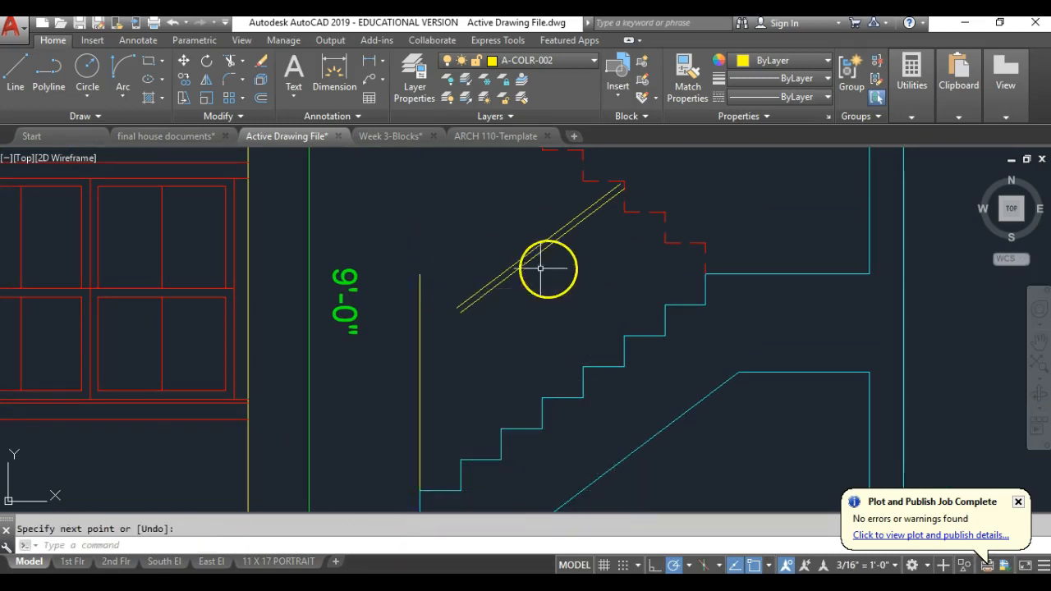
Draw a vertical newel line up from the landing's front edge, ending above the handrail's upper end
right_click(700, 268)
click(705, 272)
scroll(705, 273, down, 2)
click(700, 198)
right_click(692, 236)
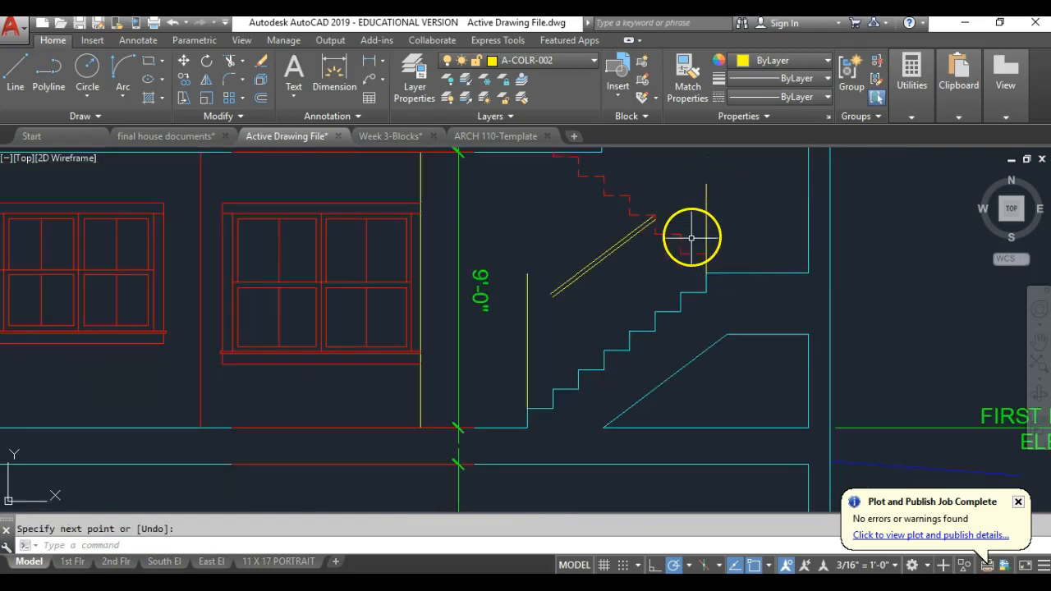
middle_drag(703, 244, 701, 308)
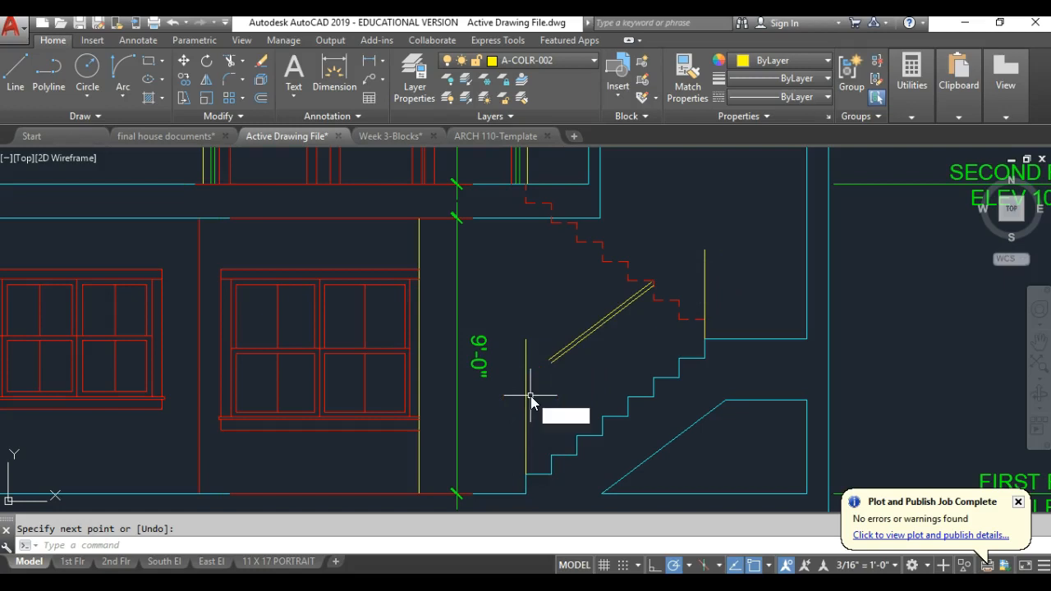
key(Return)
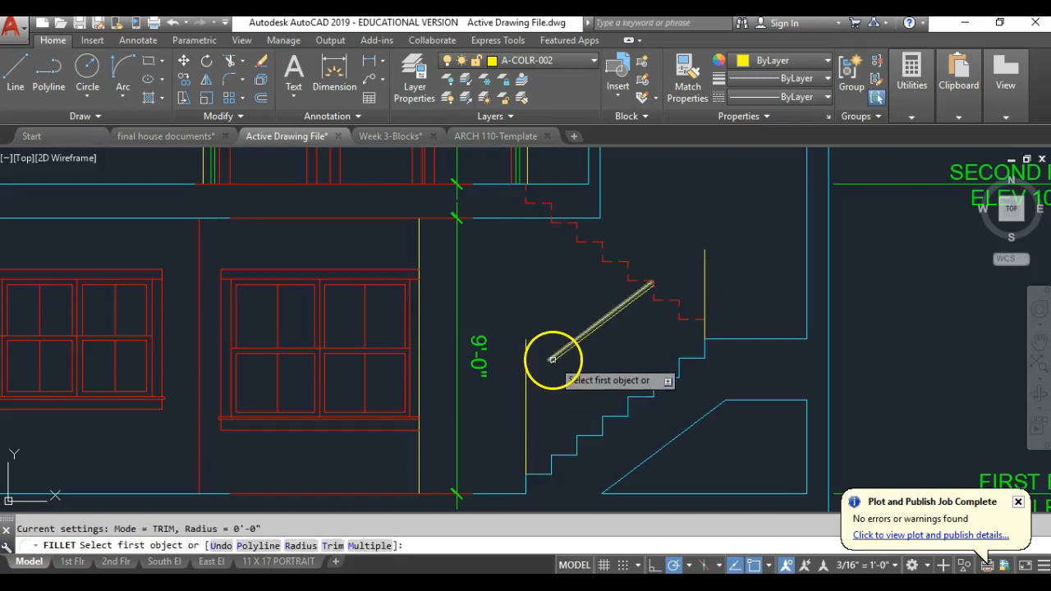
click(552, 359)
key(Escape)
scroll(565, 371, up, 3)
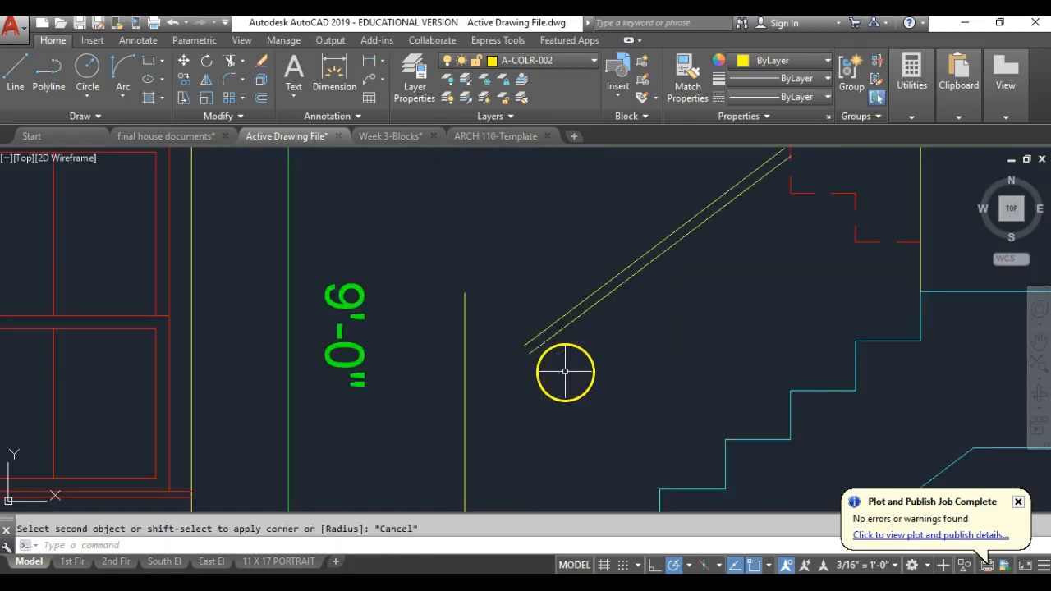
Fillet the lower handrail line with the newel line at the foot of the lower flight to form a sharp corner
middle_drag(565, 371, 571, 328)
key(Return)
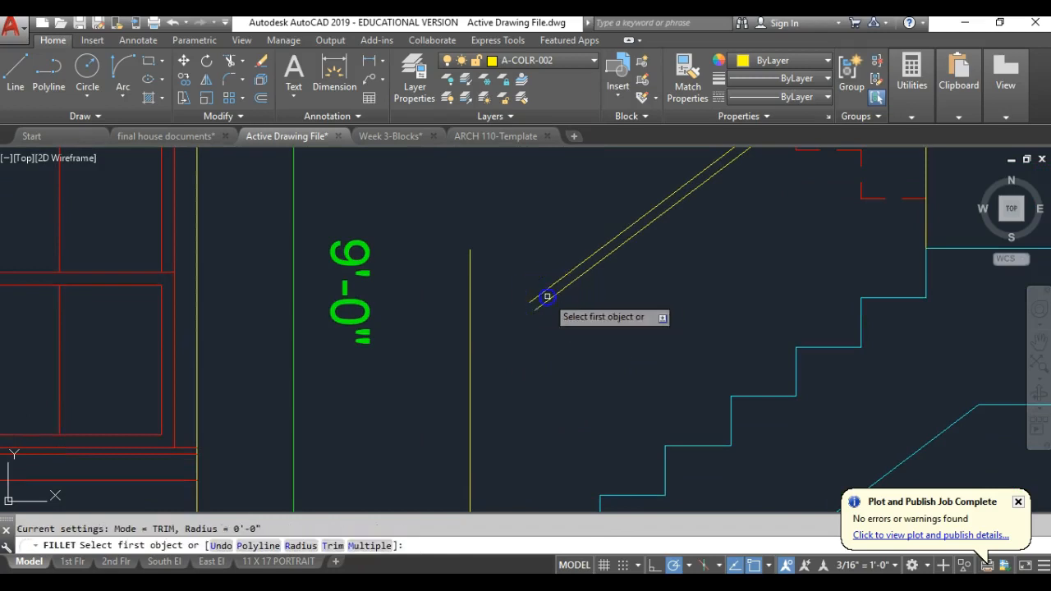
click(542, 306)
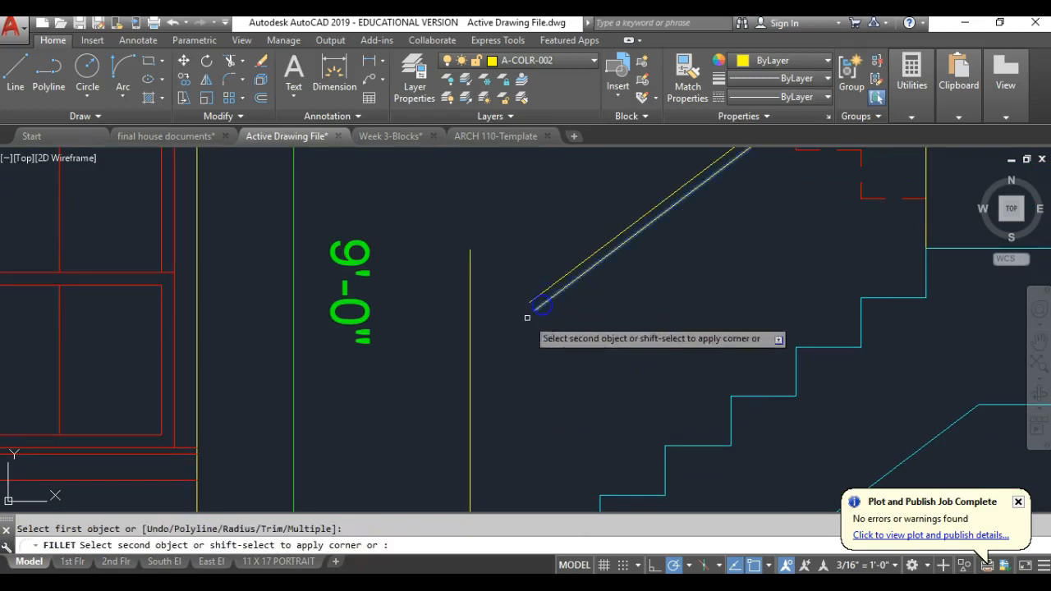
click(470, 389)
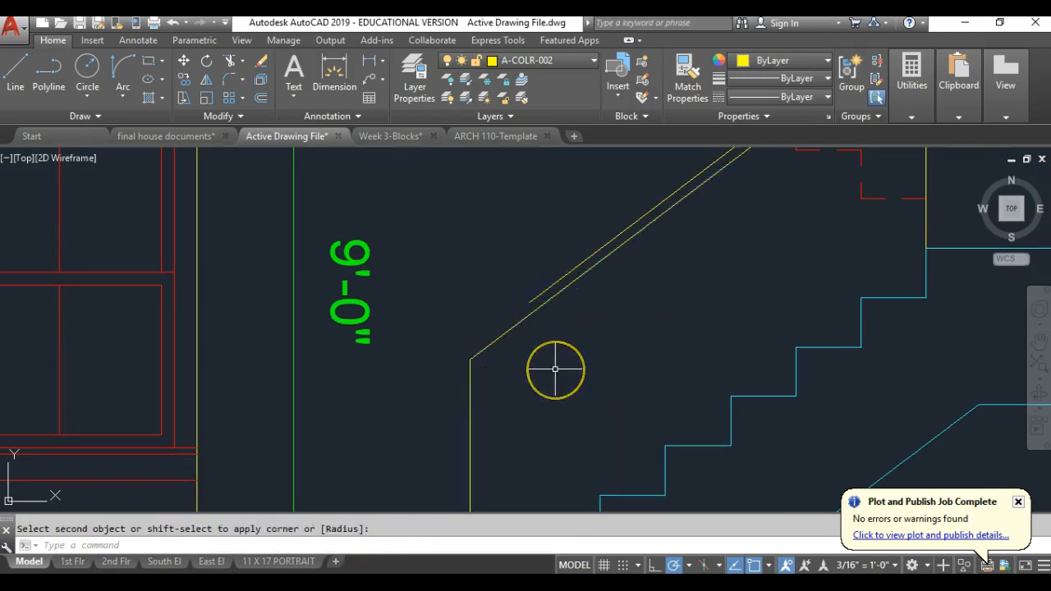
Fillet the lower handrail line's upper end with the newel line at the landing's front edge
scroll(555, 369, down, 2)
key(Return)
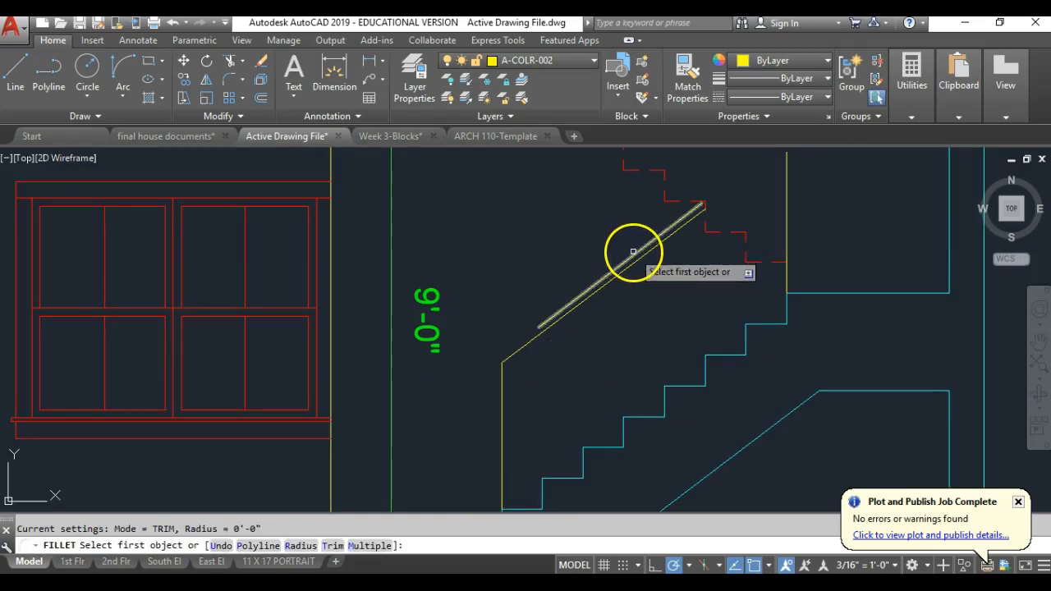
click(647, 253)
click(647, 253)
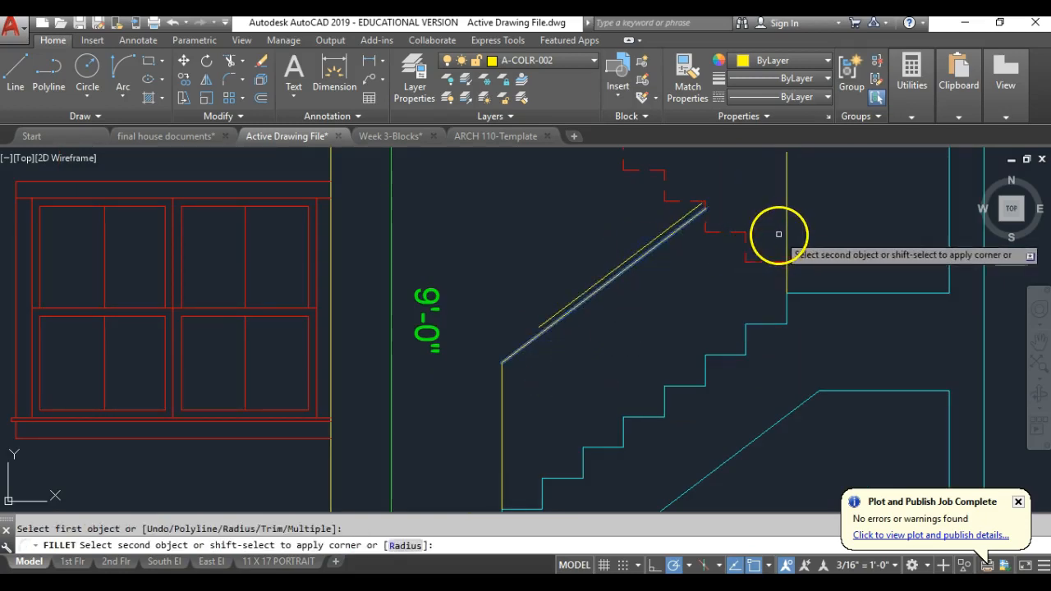
click(787, 230)
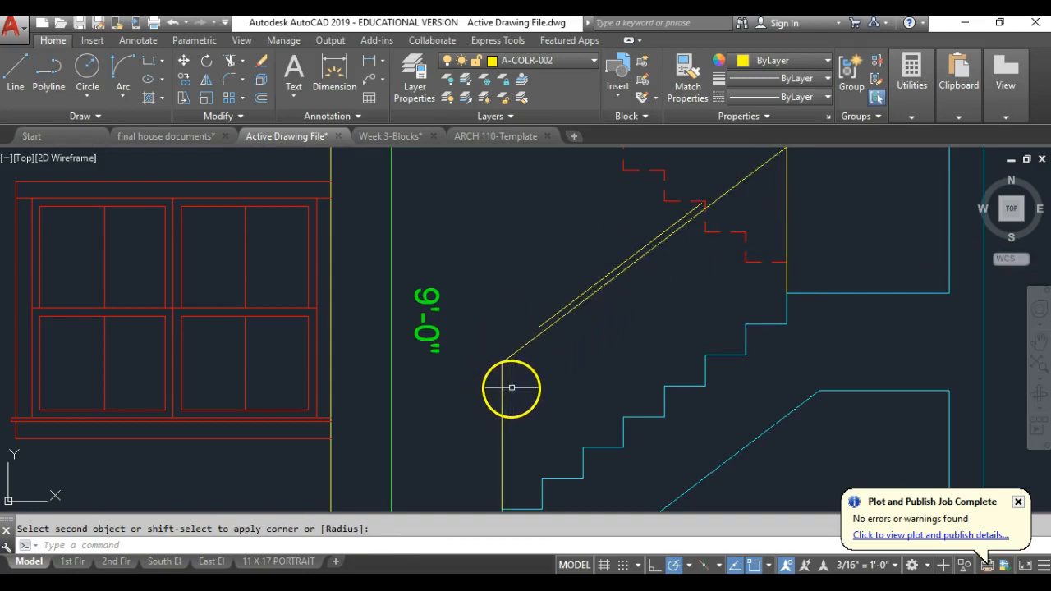
Draw a short line closing the handrail's lower end, from the upper rail line's endpoint perpendicular to the lower rail line
scroll(512, 387, up, 2)
middle_drag(512, 387, 467, 463)
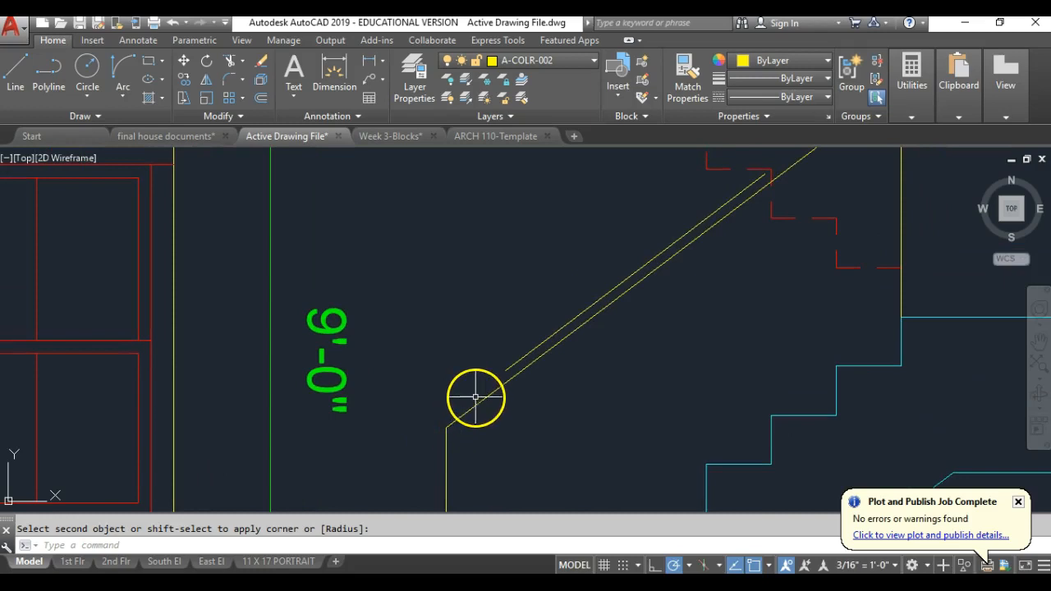
middle_drag(459, 401, 461, 407)
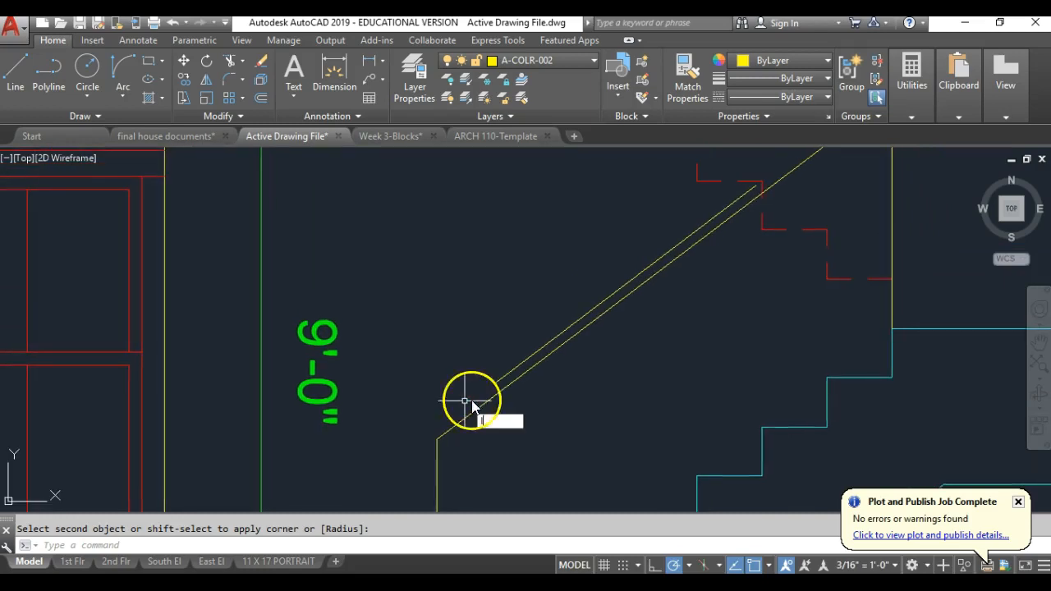
key(Return)
click(496, 383)
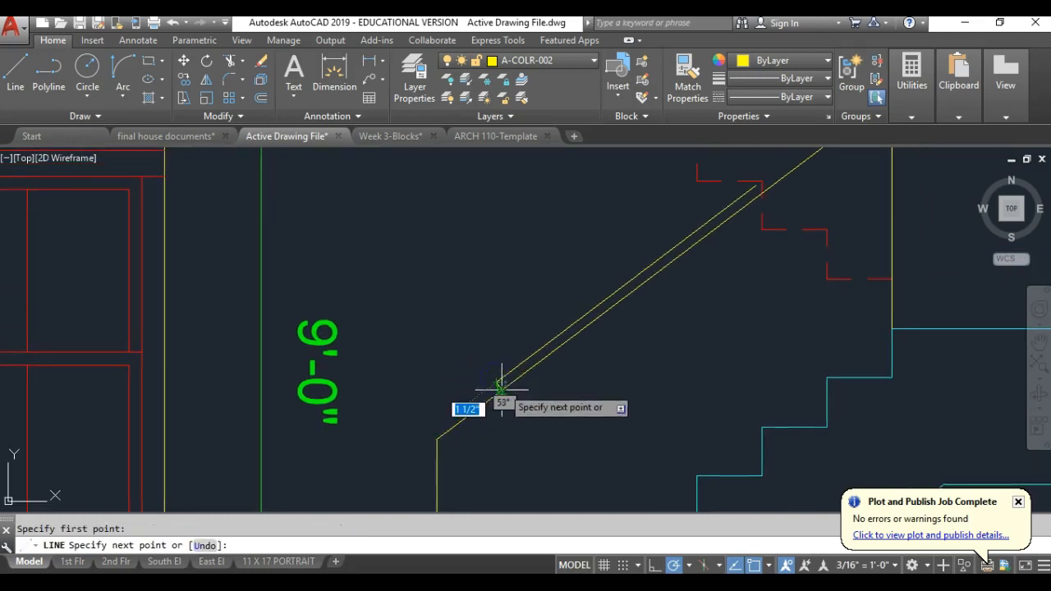
click(501, 388)
key(Return)
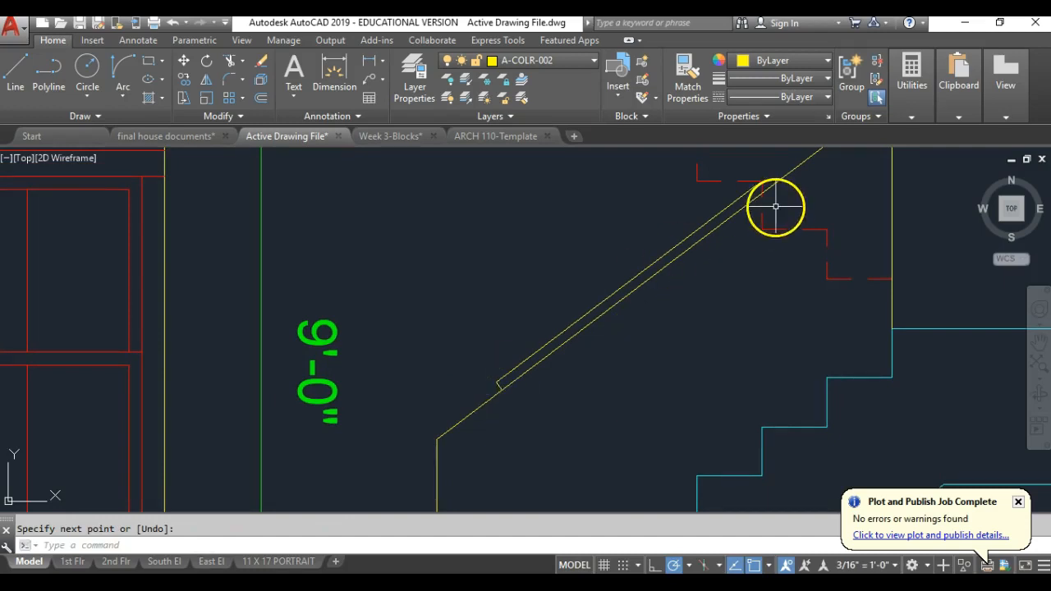
key(Return)
scroll(754, 190, up, 3)
click(756, 194)
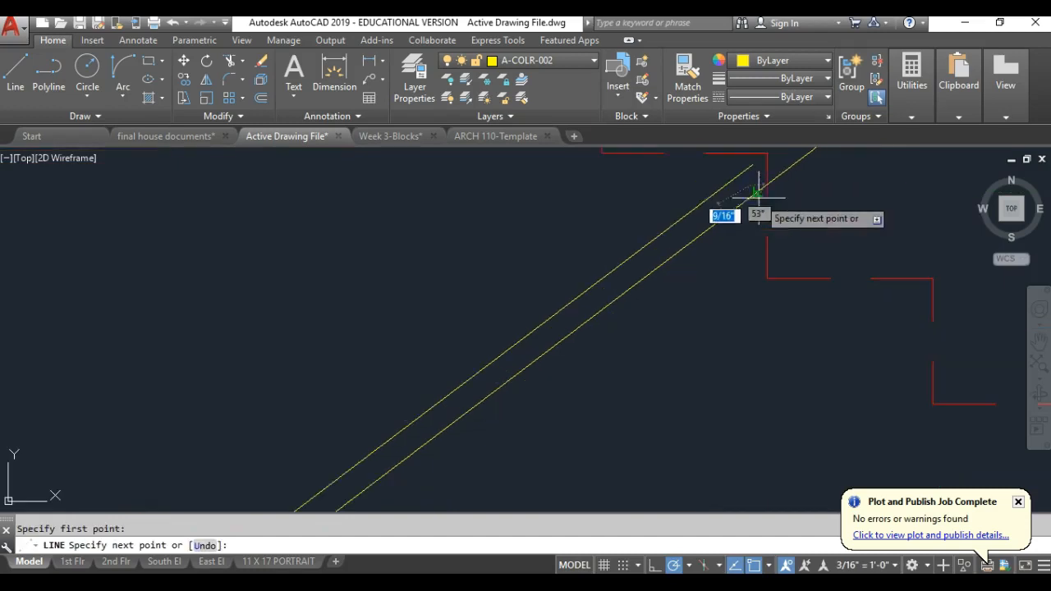
click(756, 194)
key(Return)
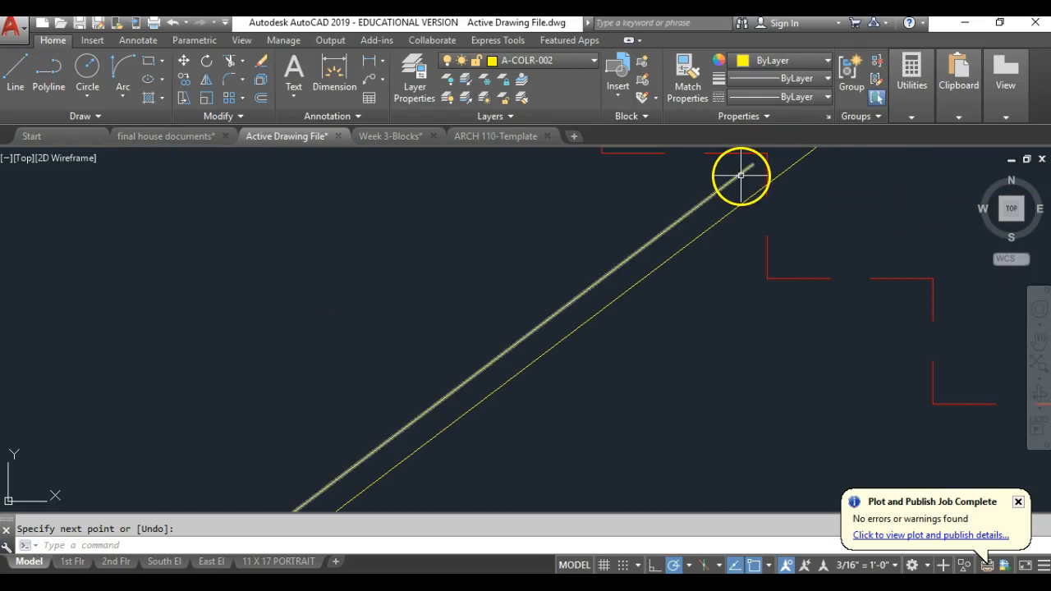
Draw a short end line from the upper rail line's top endpoint perpendicular to the lower rail line
key(Return)
click(747, 169)
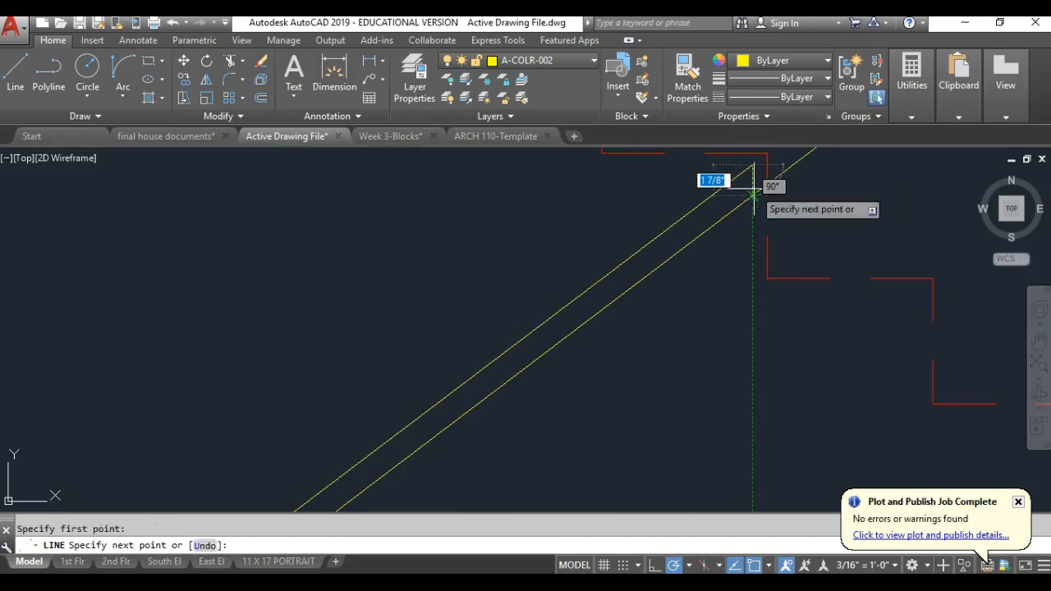
scroll(754, 194, up, 2)
click(770, 186)
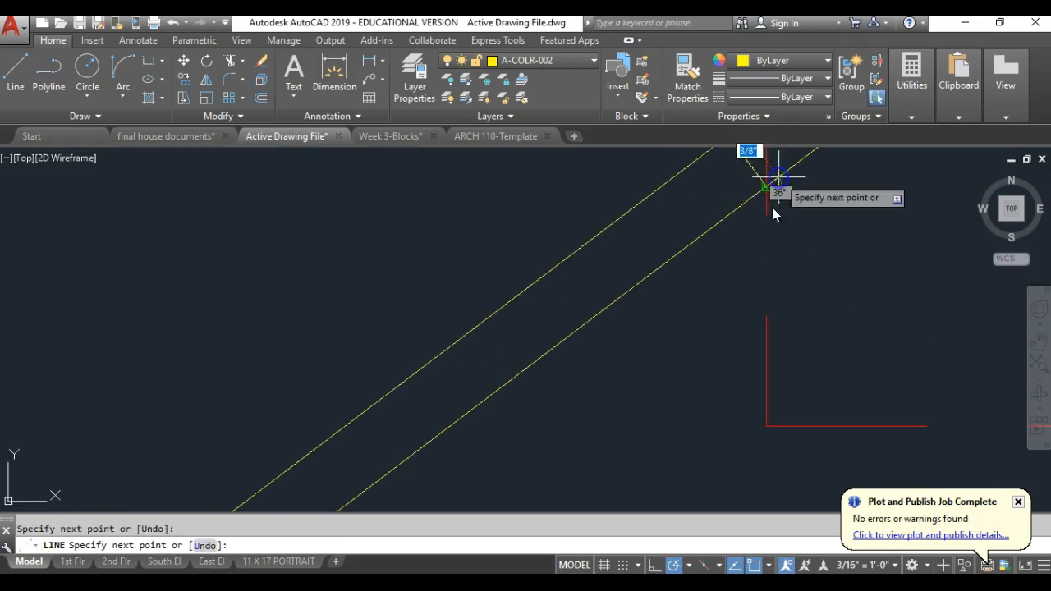
key(Return)
scroll(774, 246, down, 3)
middle_drag(739, 242, 619, 343)
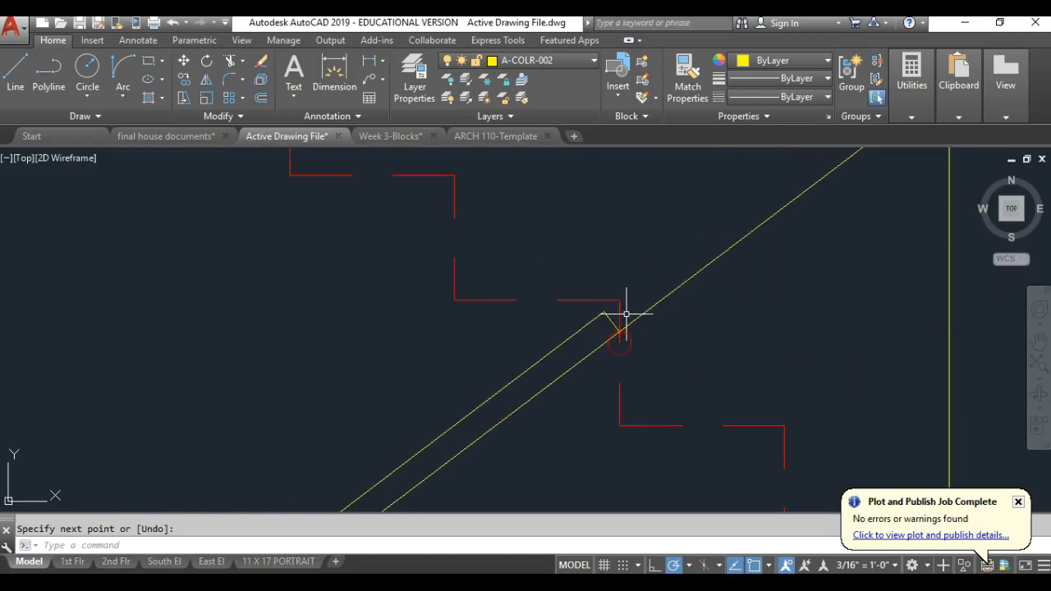
Erase the vertical newel line at the landing's front edge
scroll(626, 314, down, 1)
click(835, 267)
click(793, 310)
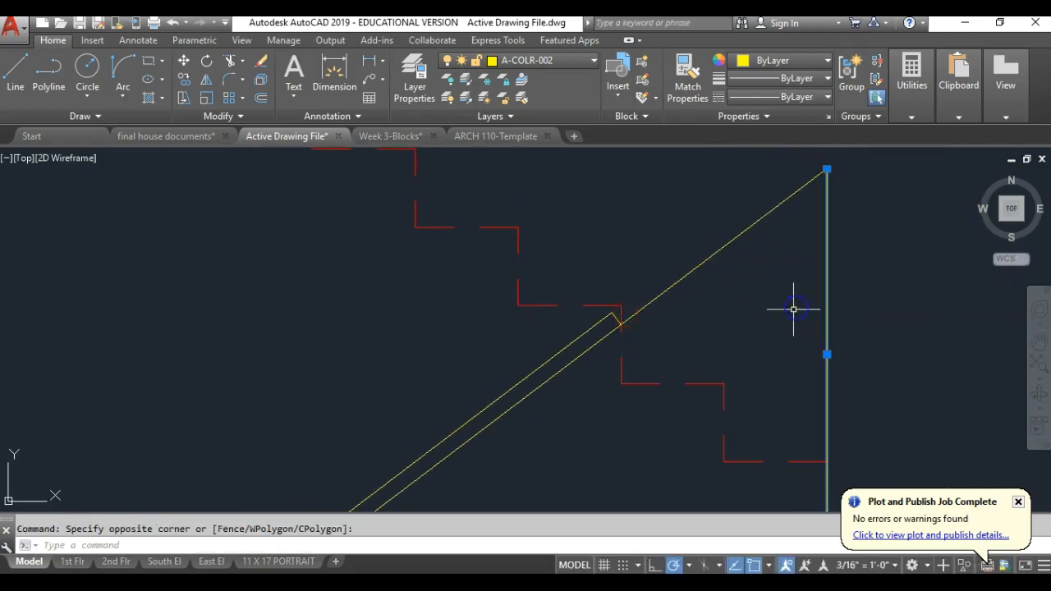
text(e)
key(Return)
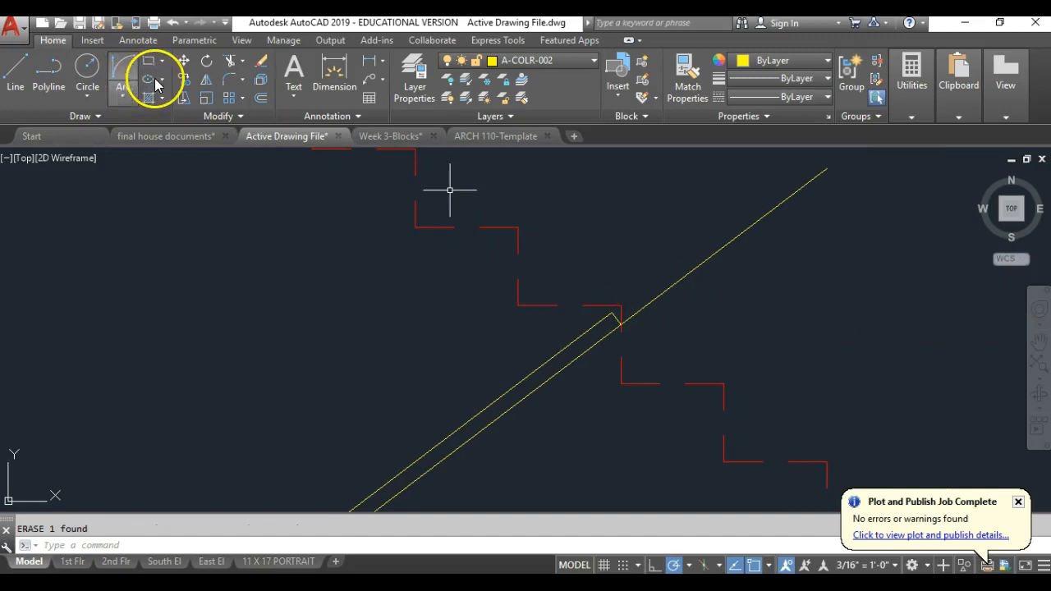
Move the upper end line along the slope to the lower rail line's top endpoint
click(179, 62)
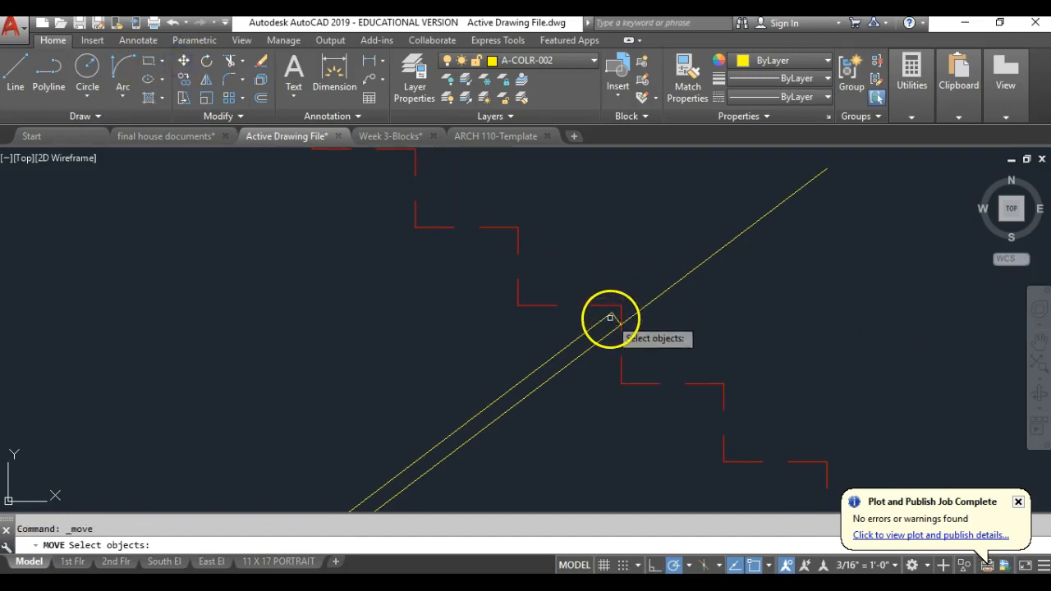
key(Return)
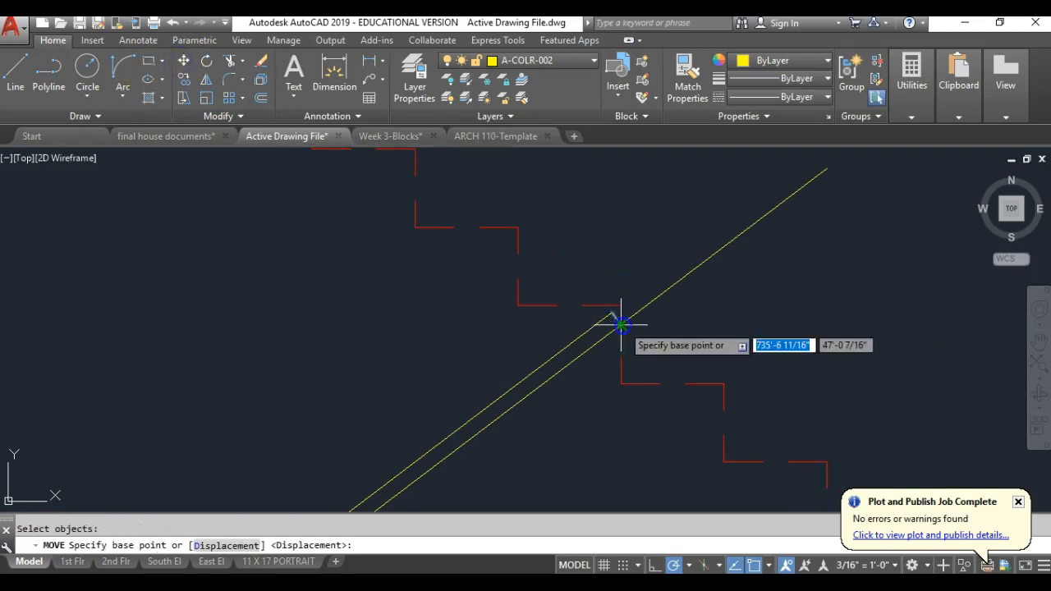
click(621, 327)
click(823, 167)
Move the lower end line along the slope to the lower rail line's bottom endpoint
scroll(638, 356, down, 5)
scroll(685, 327, up, 4)
scroll(685, 327, up, 2)
key(Return)
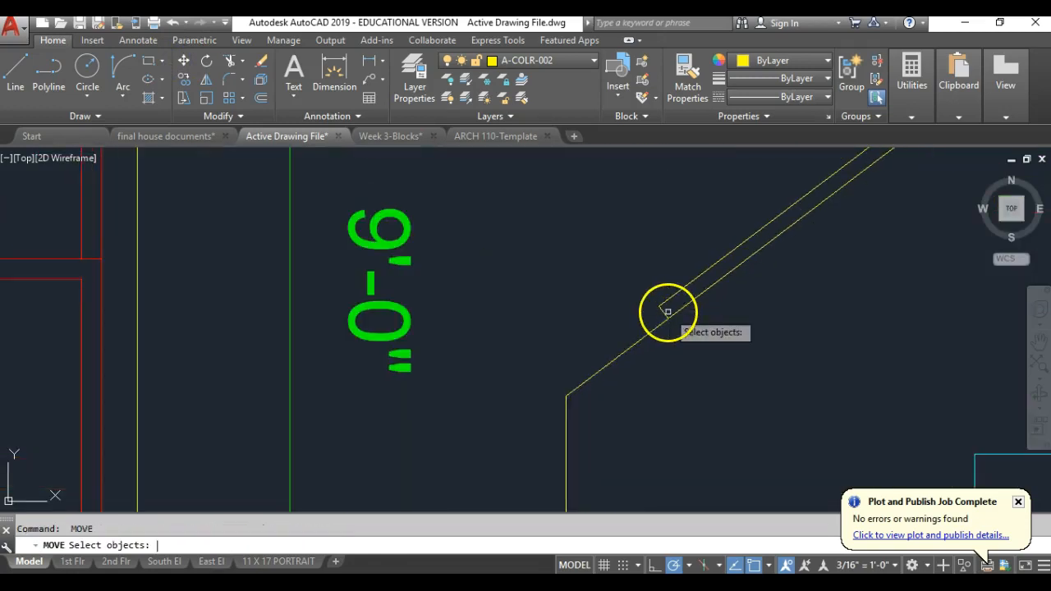
click(666, 312)
key(Return)
click(593, 382)
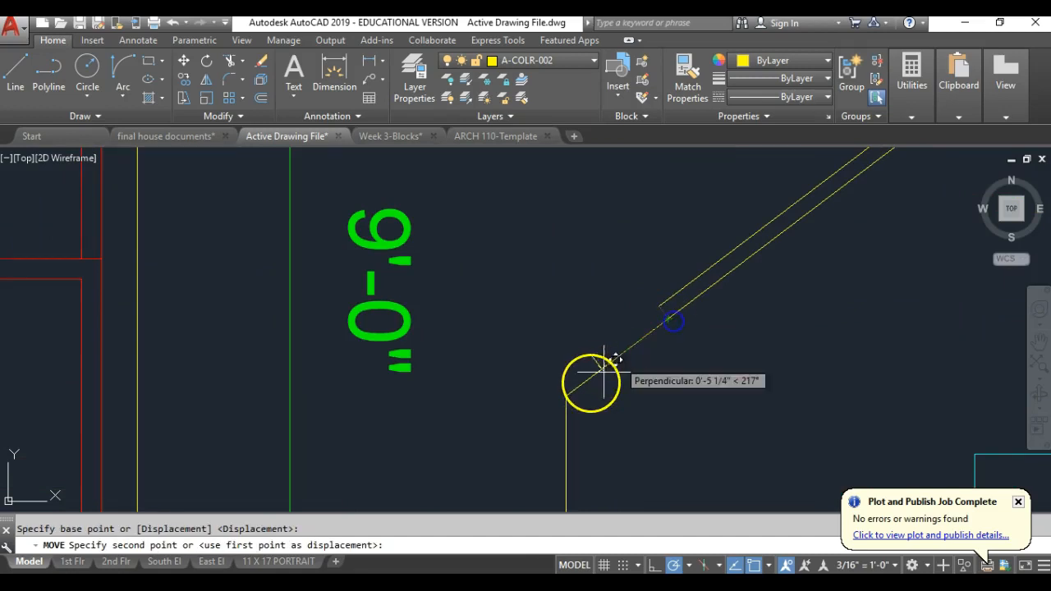
click(568, 389)
Erase the vertical newel line at the foot of the lower flight
scroll(588, 421, down, 1)
middle_drag(586, 403, 577, 315)
click(583, 367)
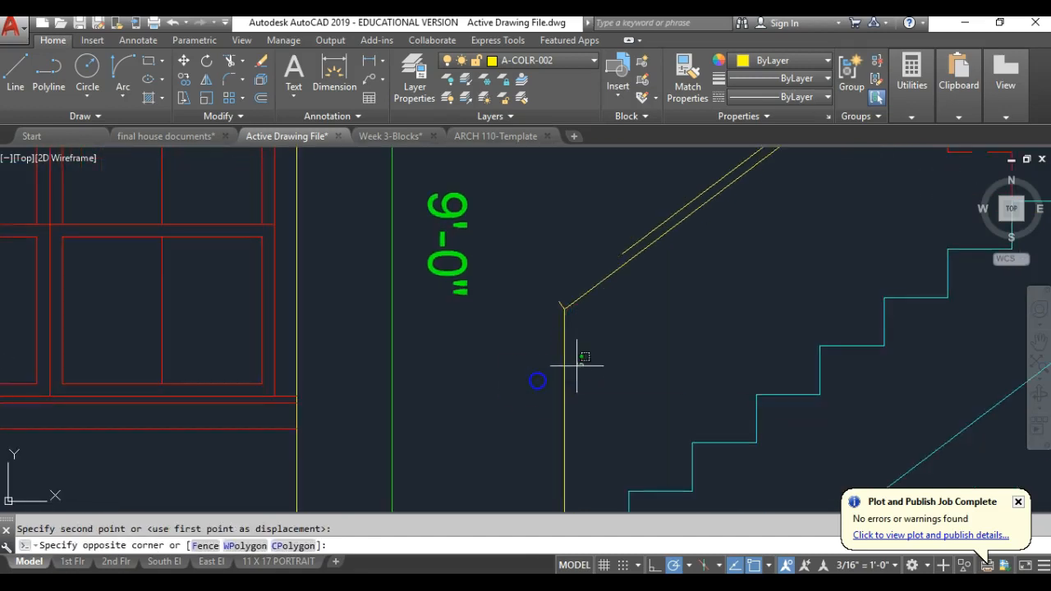
click(530, 382)
key(Delete)
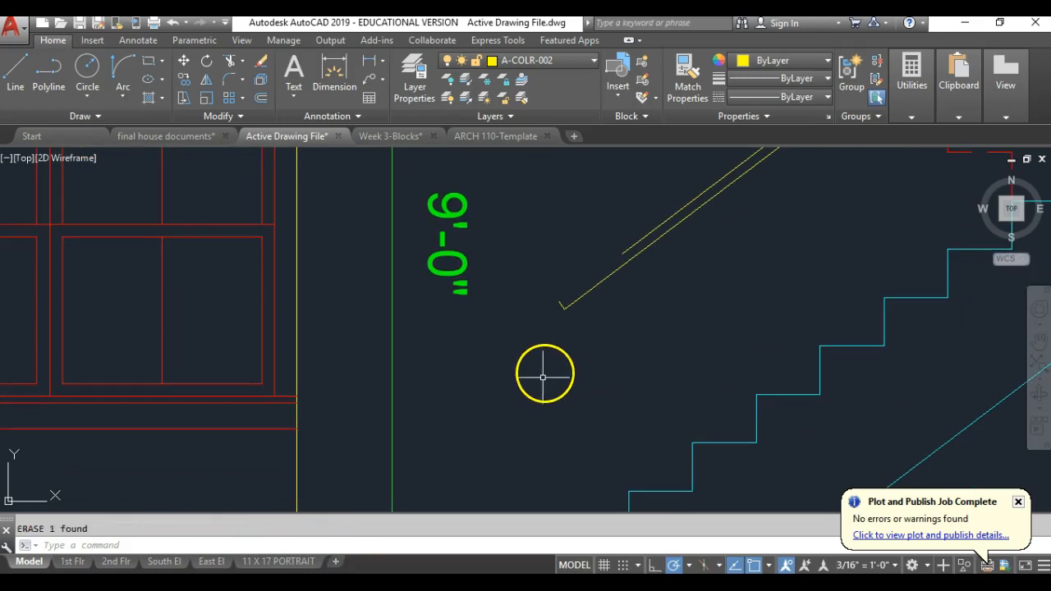
Fillet the lower end line with the upper rail line to close the handrail's bottom end
text(f)
key(Return)
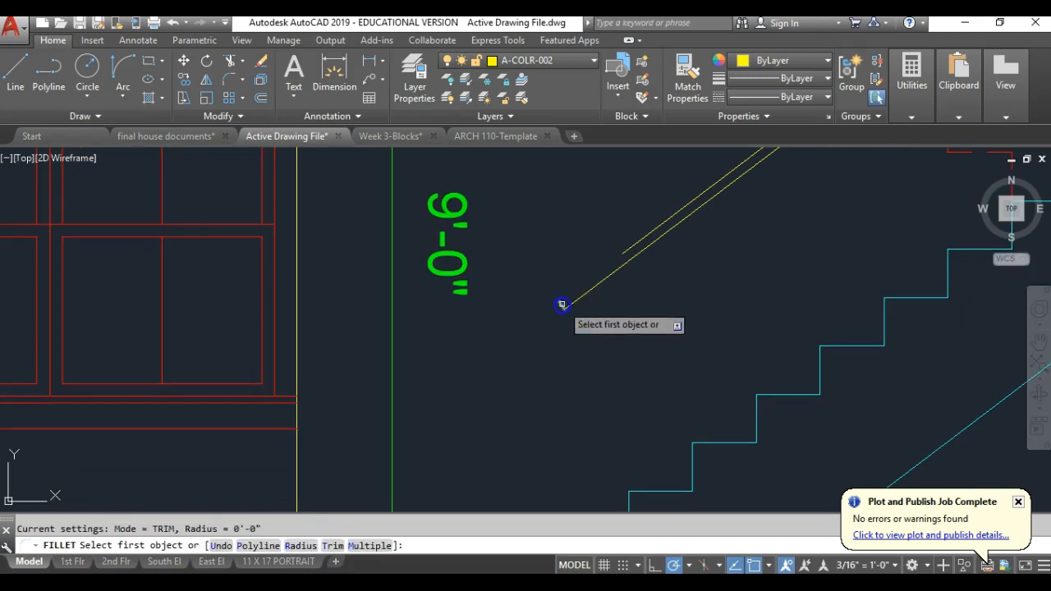
click(562, 303)
click(629, 249)
Fillet the upper rail line with the upper end line to close the handrail's top end
scroll(584, 306, down, 4)
middle_drag(624, 282, 486, 451)
scroll(619, 359, up, 4)
scroll(619, 359, up, 2)
key(Return)
click(352, 480)
click(584, 315)
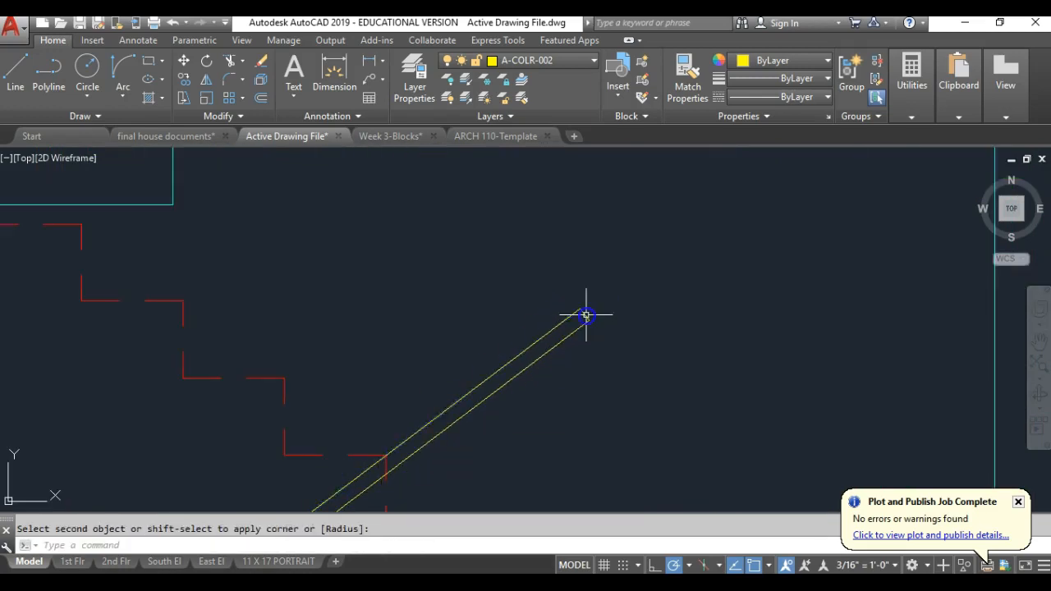
Examine the handrail and stair within the house section and the basement space beneath the lower flight
scroll(538, 335, down, 5)
mouse_move(538, 327)
middle_down()
mouse_move(570, 301)
mouse_move(564, 293)
mouse_move(537, 350)
middle_up()
scroll(559, 352, down, 3)
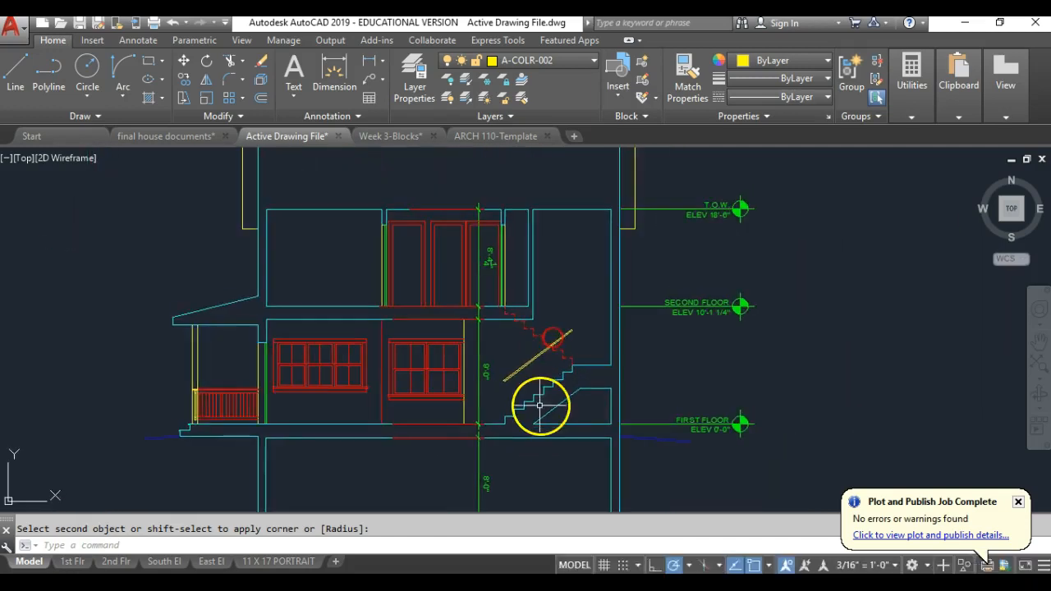
scroll(542, 406, up, 3)
scroll(451, 416, down, 3)
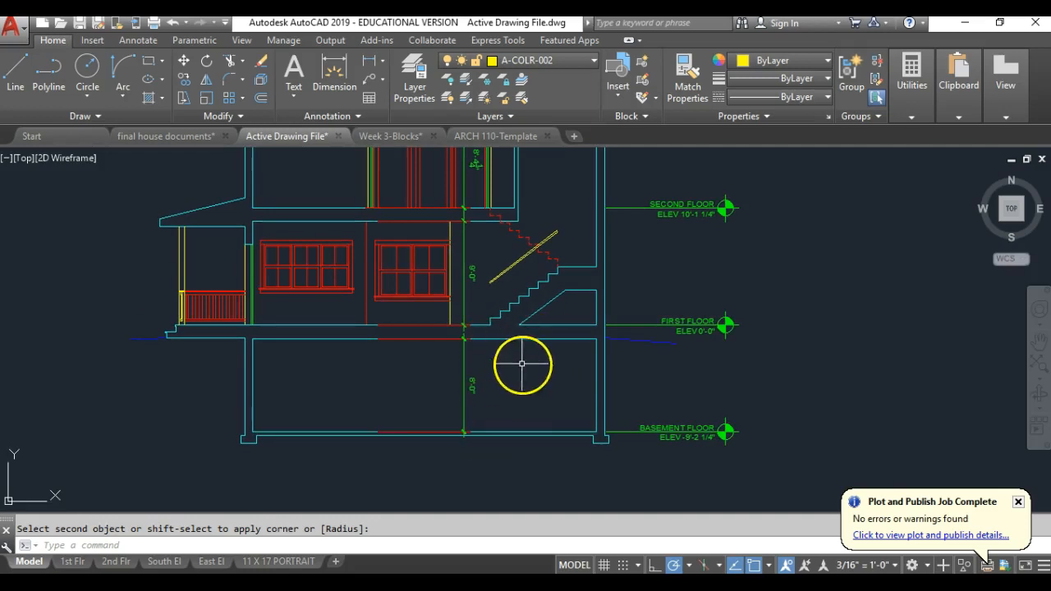
right_click(45, 543)
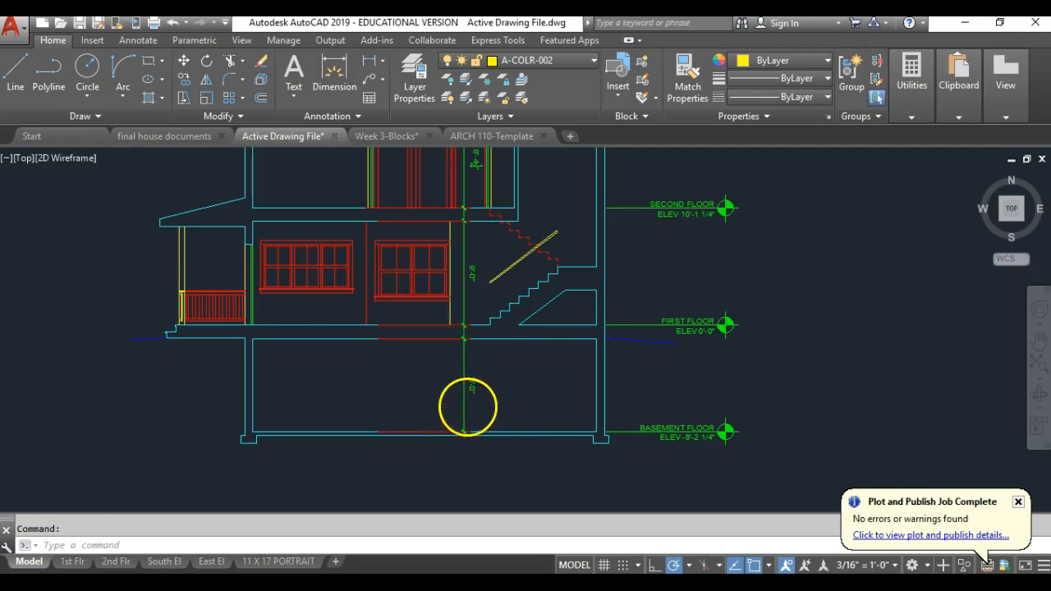
scroll(468, 406, up, 2)
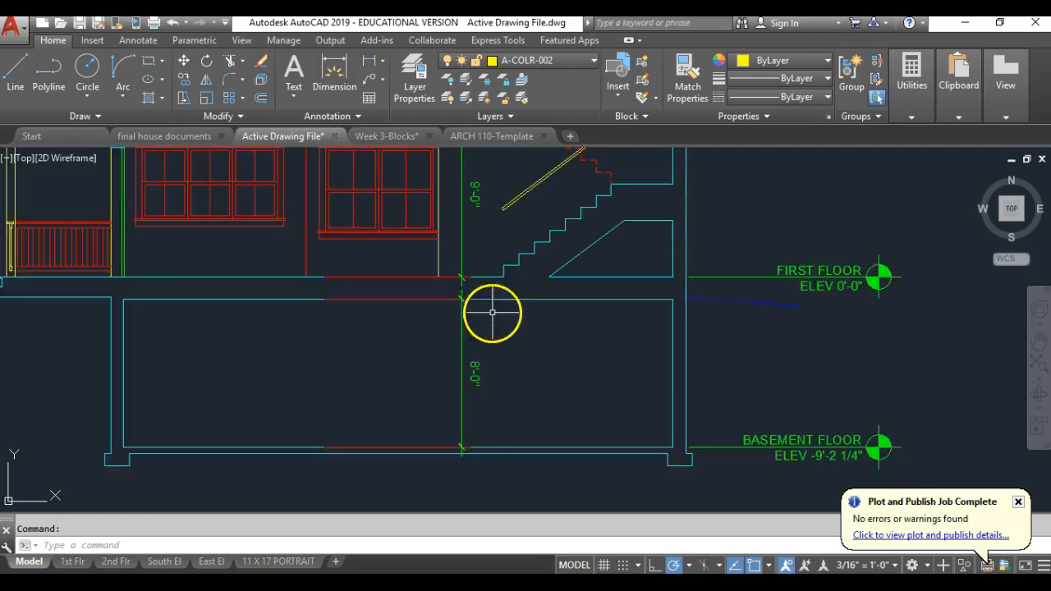
middle_drag(503, 261, 514, 404)
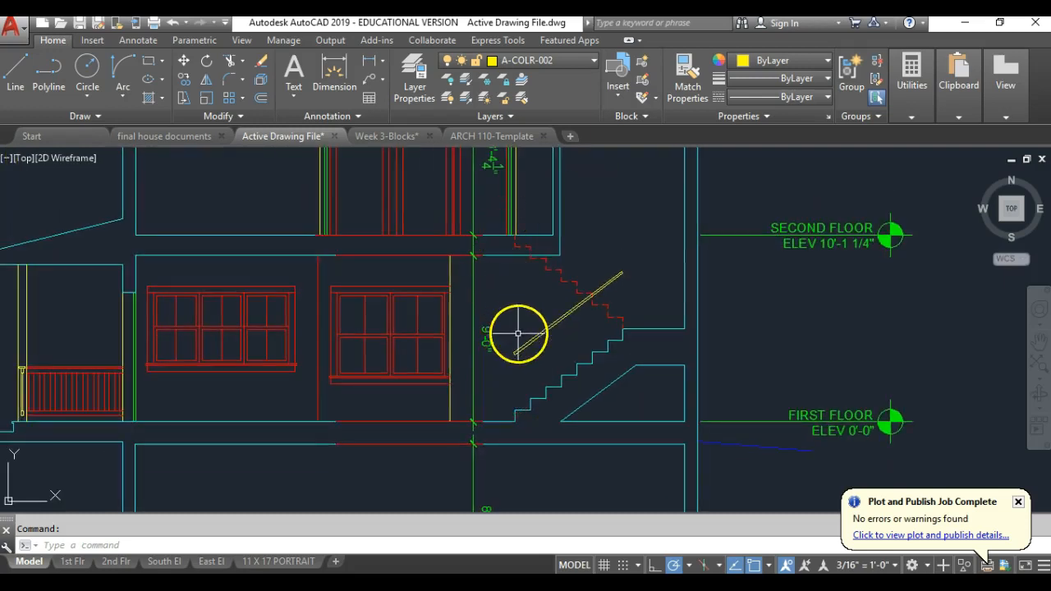
middle_drag(552, 438, 499, 266)
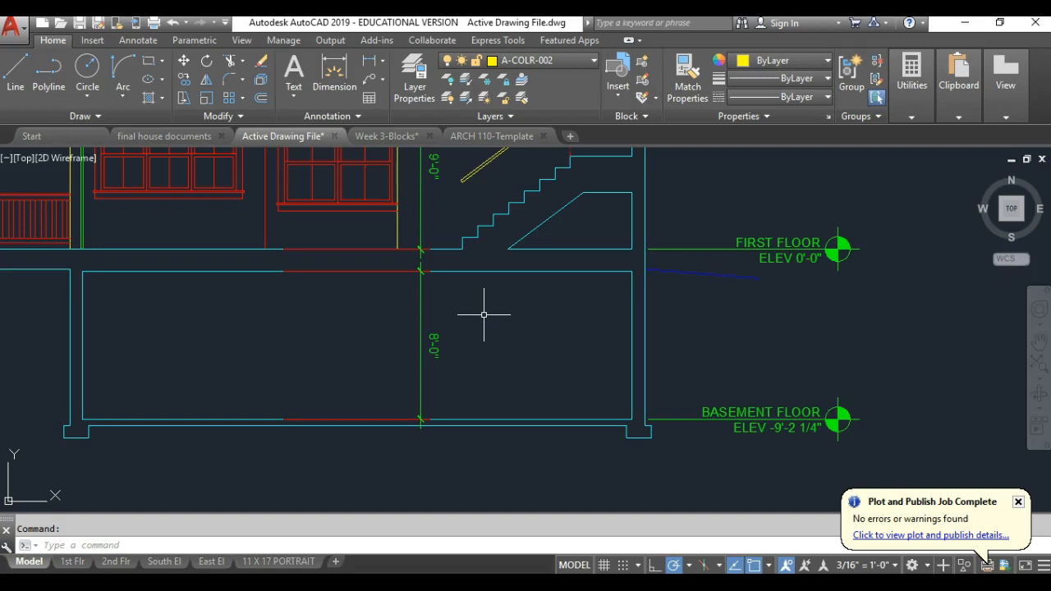
middle_drag(484, 315, 533, 343)
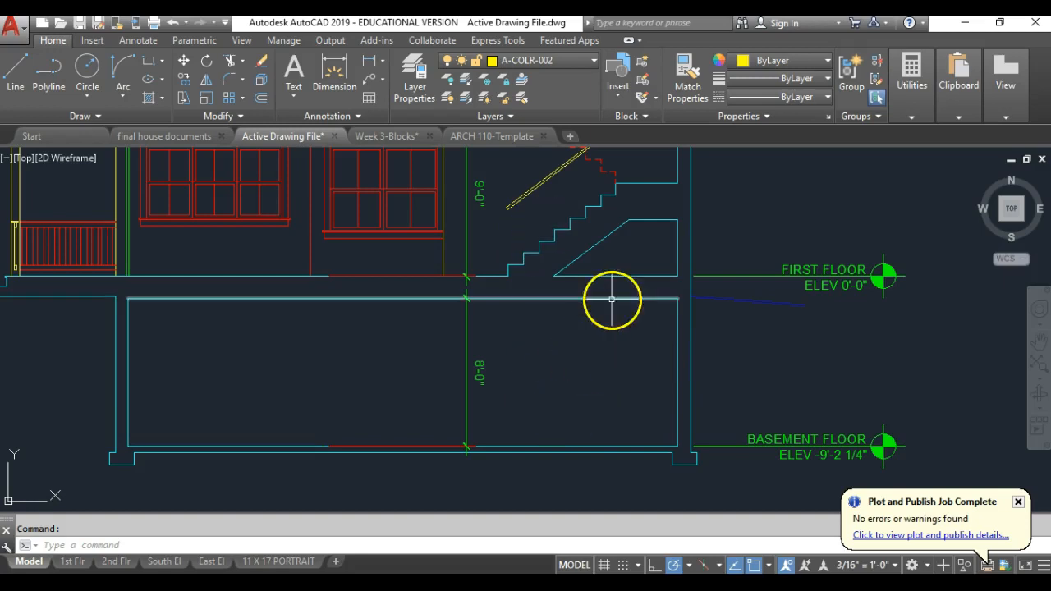
Draw a vertical line from the base of the lower flight's first riser at the first floor down to the basement floor
middle_drag(601, 401, 617, 392)
text(l)
key(Return)
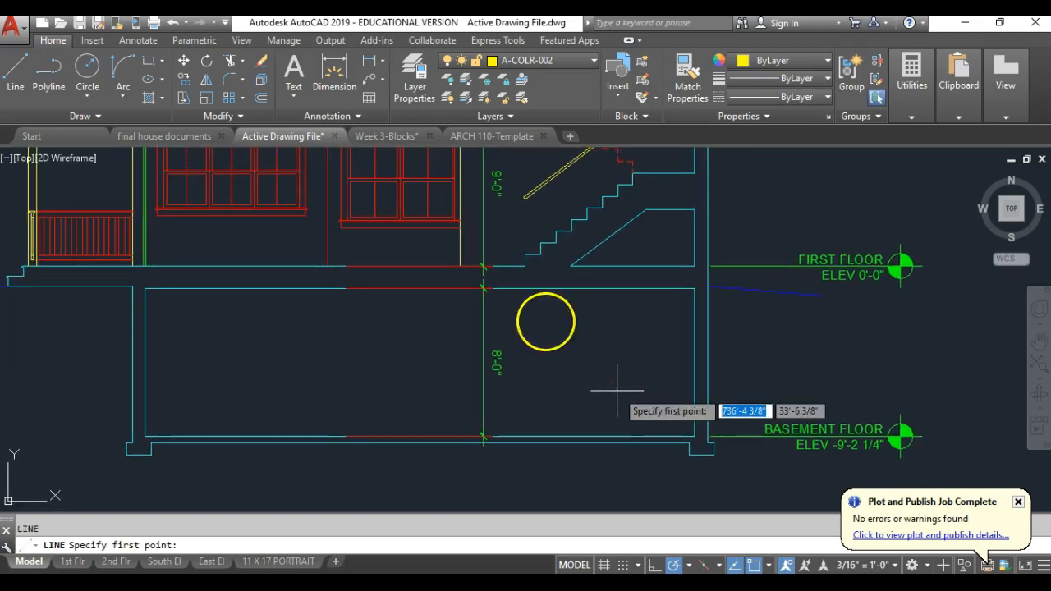
click(525, 266)
click(524, 436)
key(Return)
Divide the vertical line between the first and basement floors into 16 segments
click(92, 116)
click(107, 141)
click(524, 377)
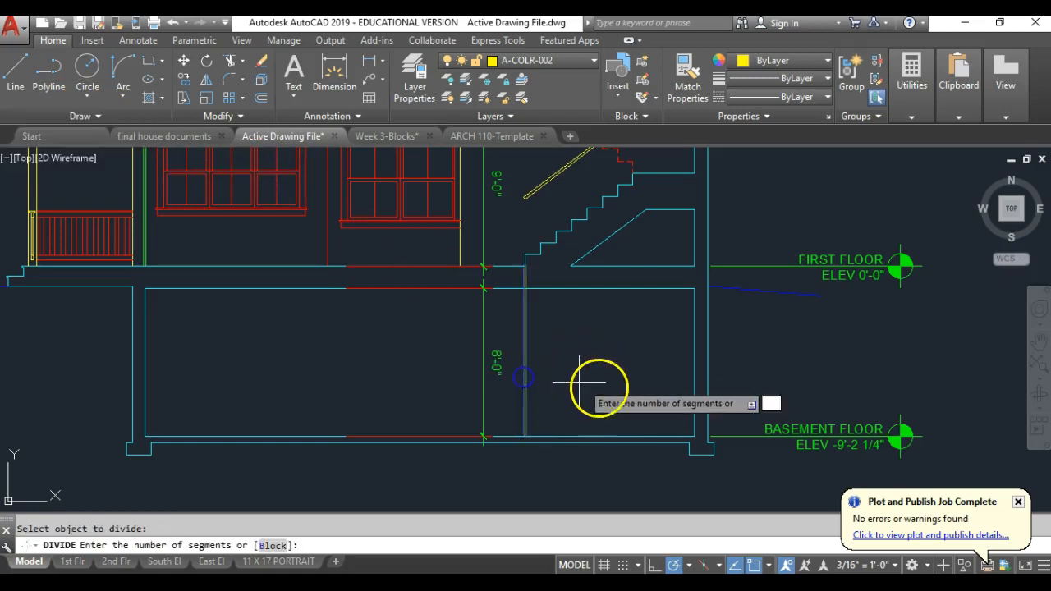
text(16)
key(Return)
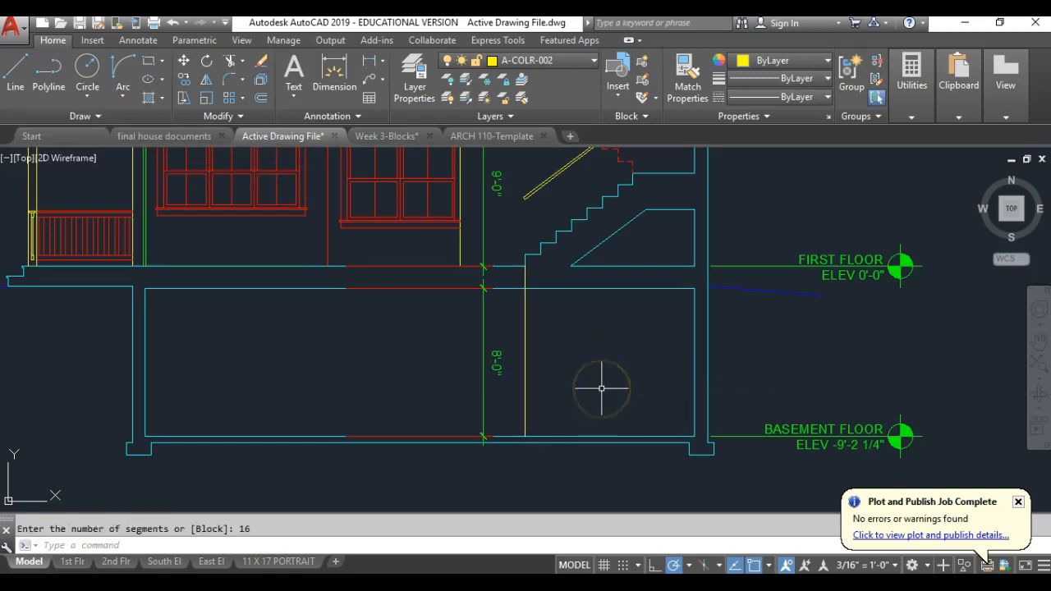
Draw a horizontal tread line from the lowest division point on the basement's vertical line toward the outer wall
text(l)
key(Return)
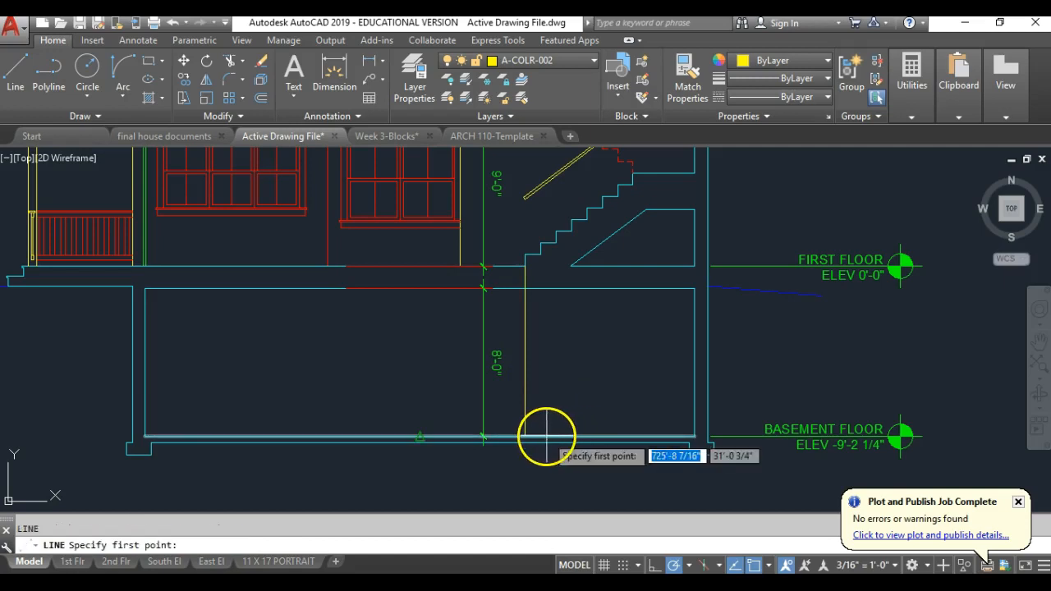
scroll(542, 436, up, 4)
click(499, 413)
click(626, 410)
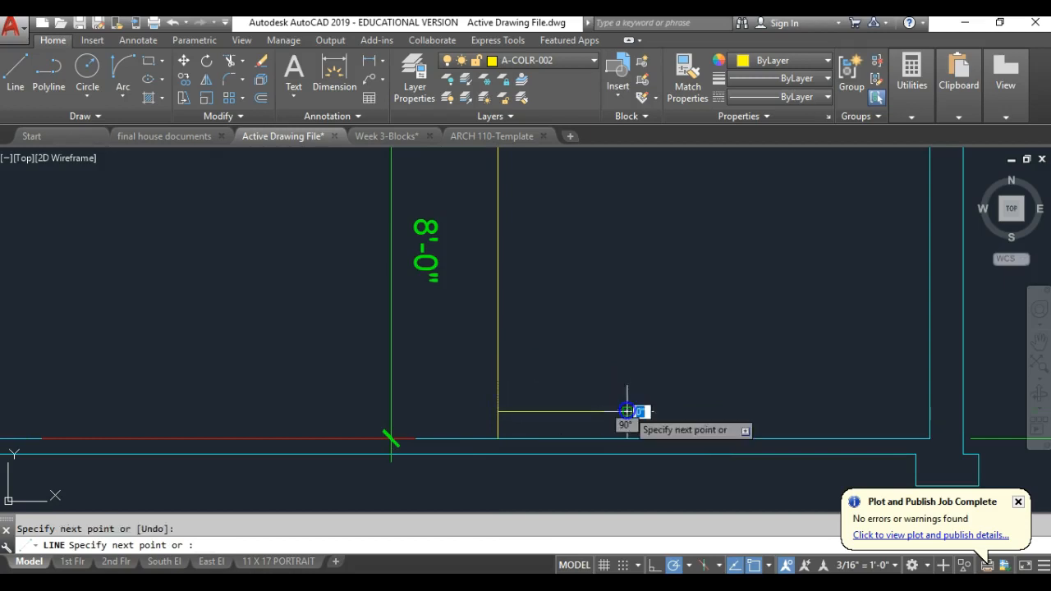
key(Return)
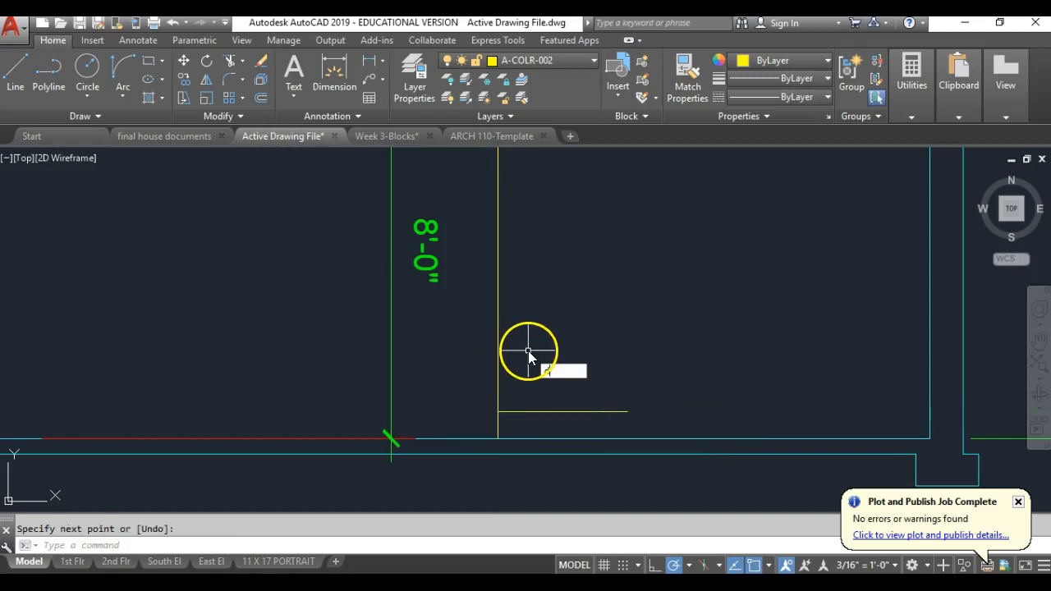
Measure the height of the first basement riser from the basement floor to the tread line
text(DI)
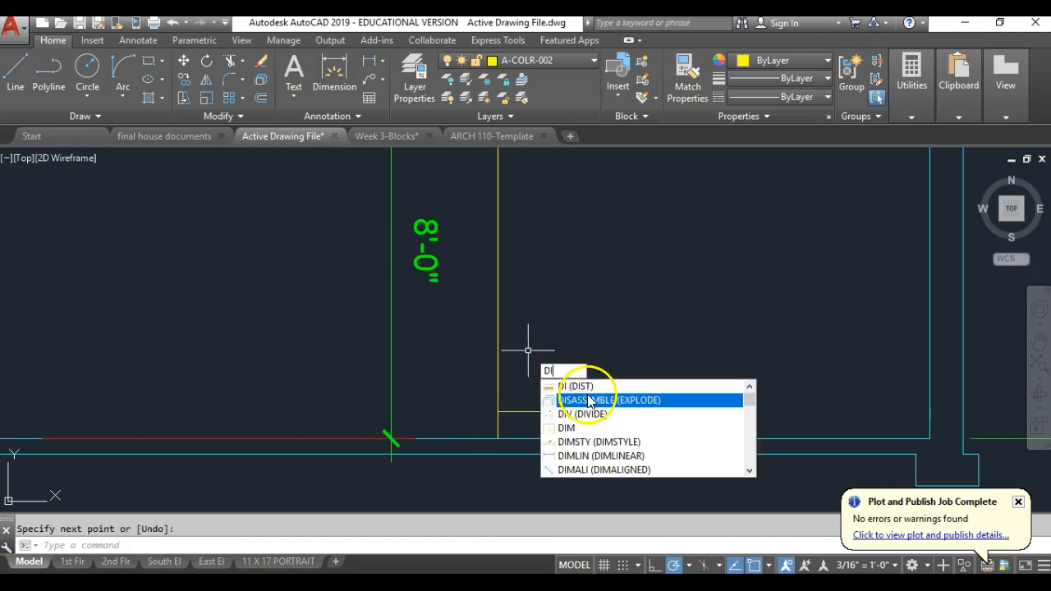
click(579, 388)
click(499, 439)
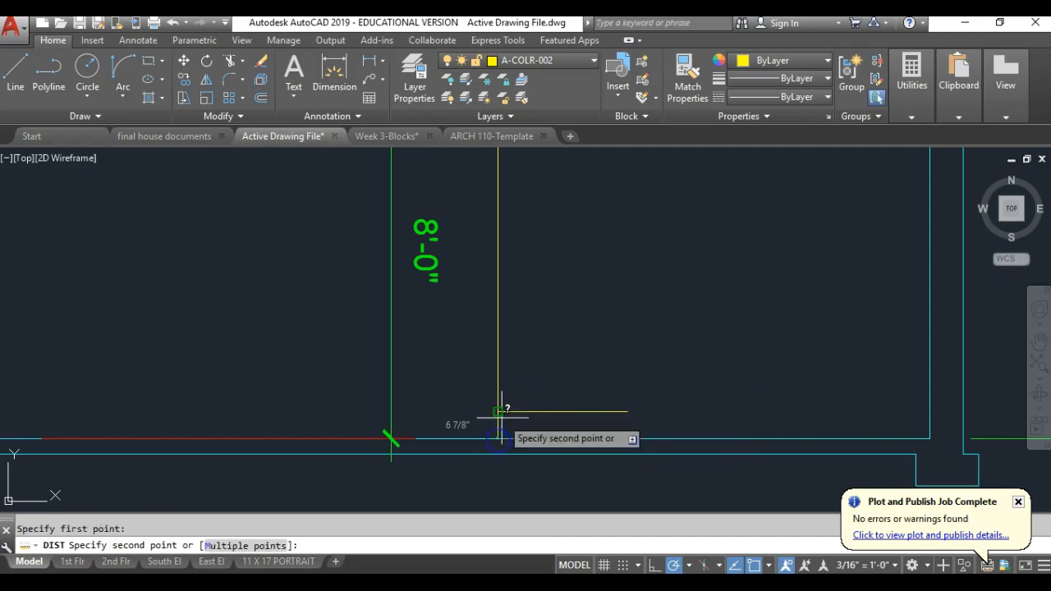
key(Escape)
Draw a vertical guide line from the end of the first-floor flight's lowest tread down to the basement tread line
scroll(544, 389, down, 4)
scroll(549, 408, up, 2)
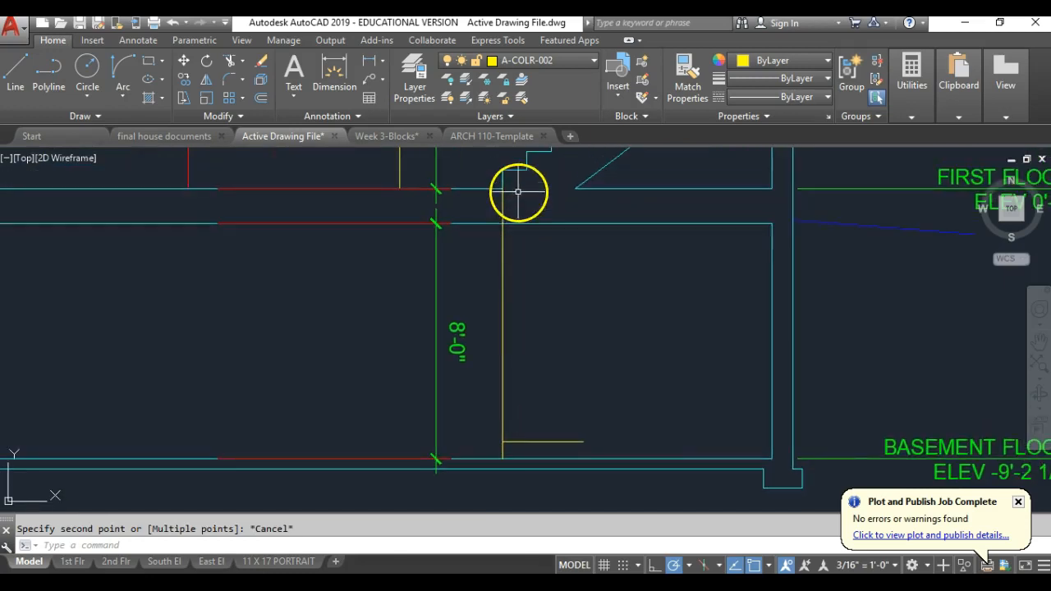
text(l)
key(Return)
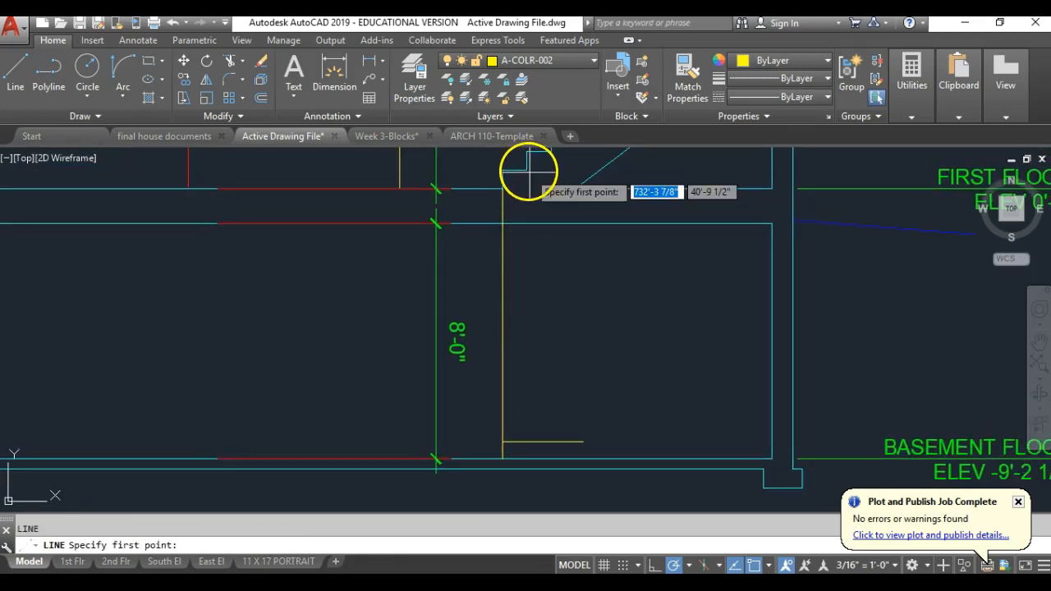
click(527, 171)
click(527, 440)
key(Escape)
Trim the basement tread beyond the guide line and the original vertical line between the tread and the basement ceiling
text(tr)
key(Return)
key(Return)
click(552, 443)
click(502, 407)
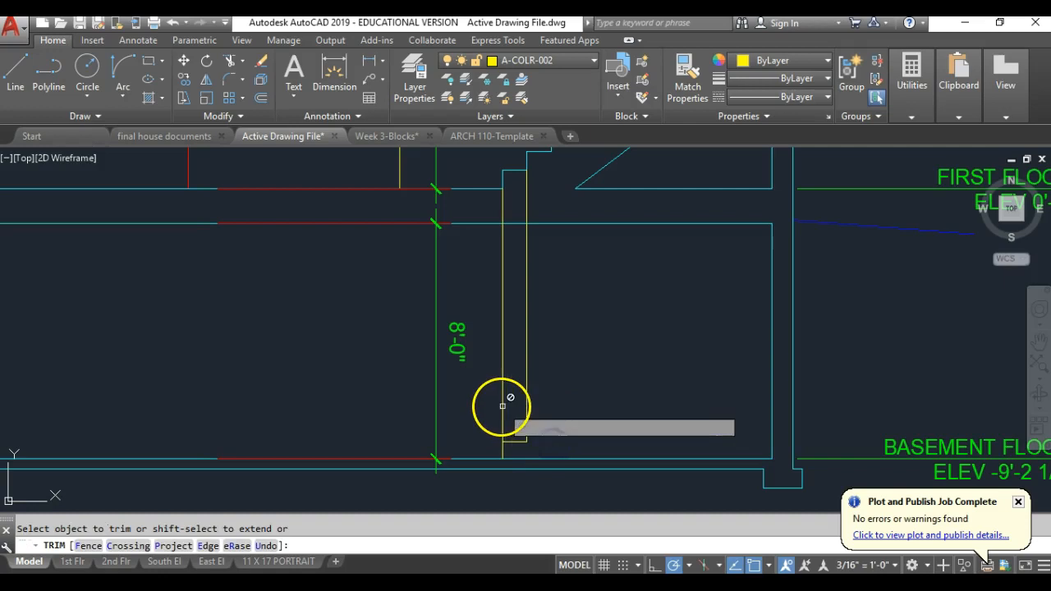
click(504, 429)
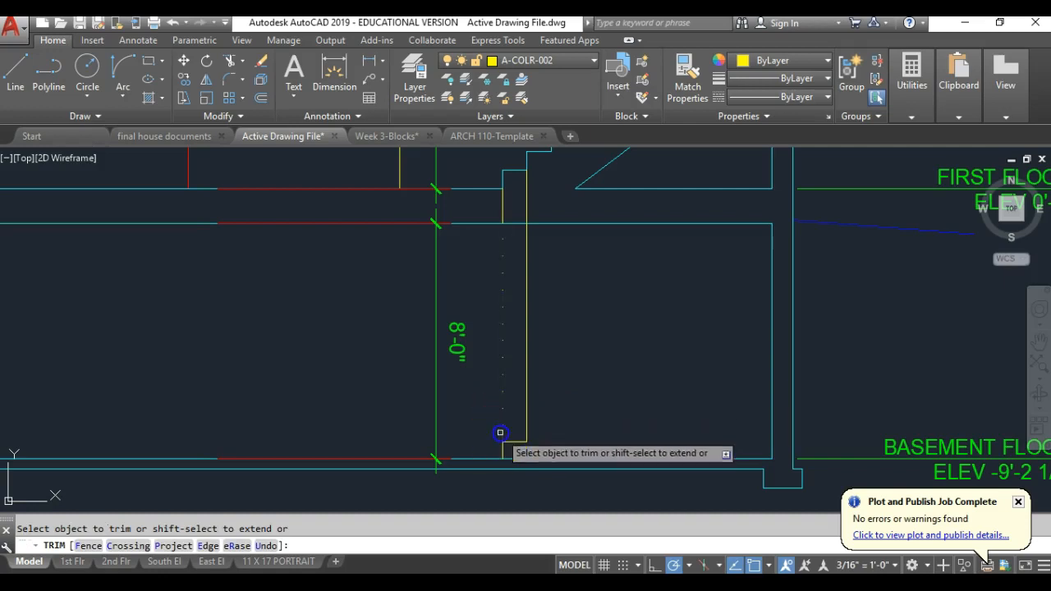
key(Return)
Erase the vertical guide line, the leftover segment within the first-floor slab and the division points
text(e)
key(Return)
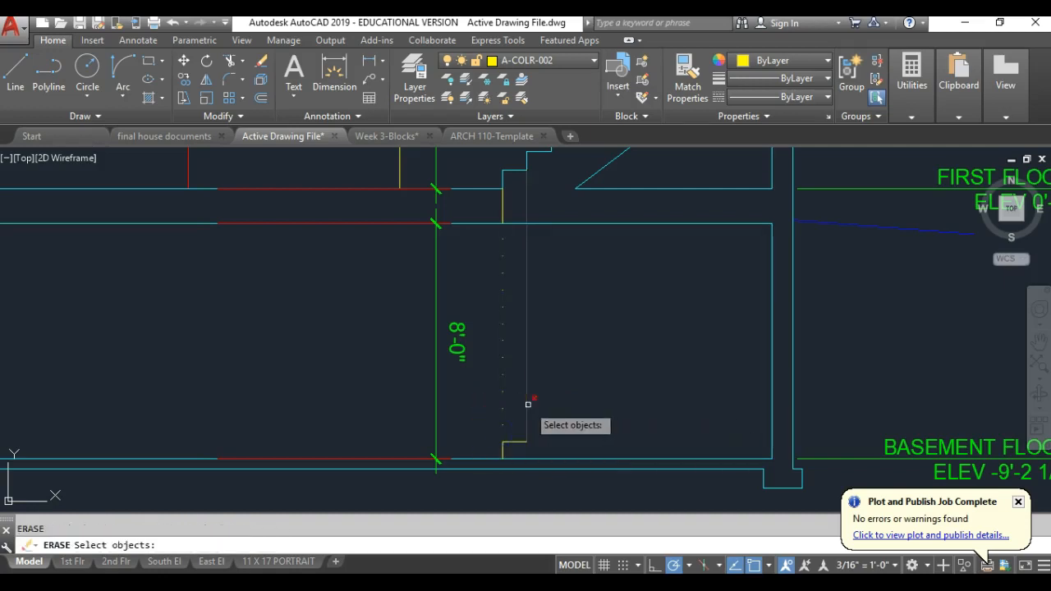
key(Return)
key(Return)
click(503, 208)
mouse_move(489, 196)
mouse_down()
mouse_move(512, 321)
mouse_move(507, 435)
mouse_up()
right_click(554, 358)
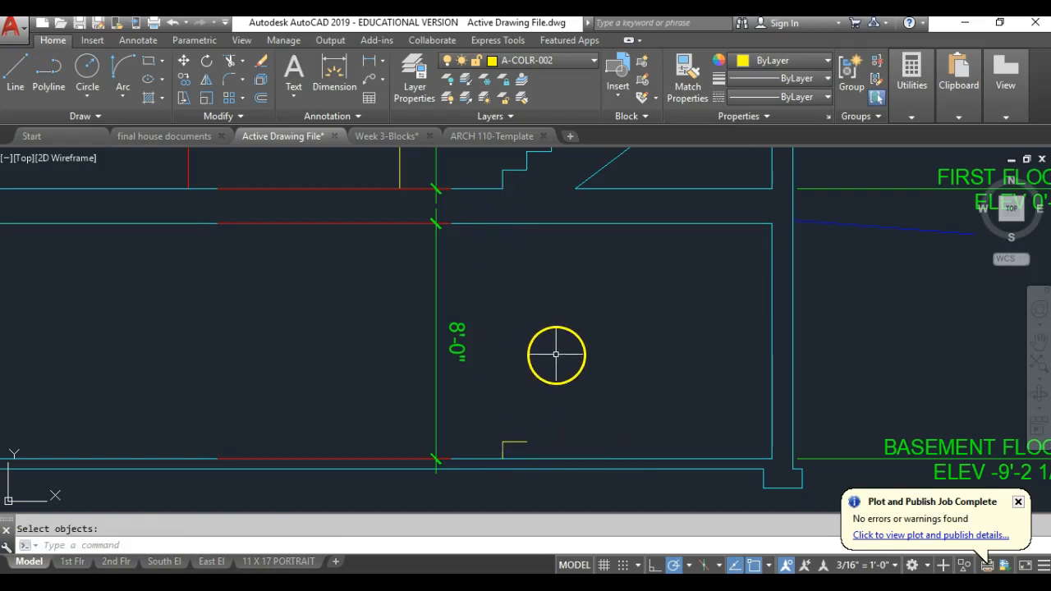
Match the properties of the first-floor flight's lowest riser onto the basement stair's first riser and tread
text(ma)
key(Return)
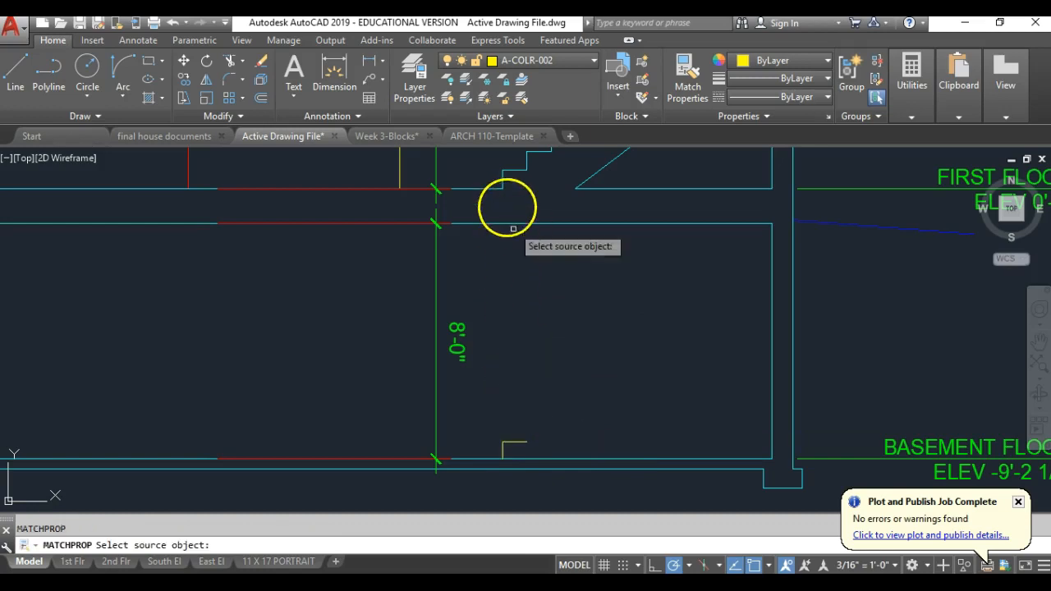
click(503, 183)
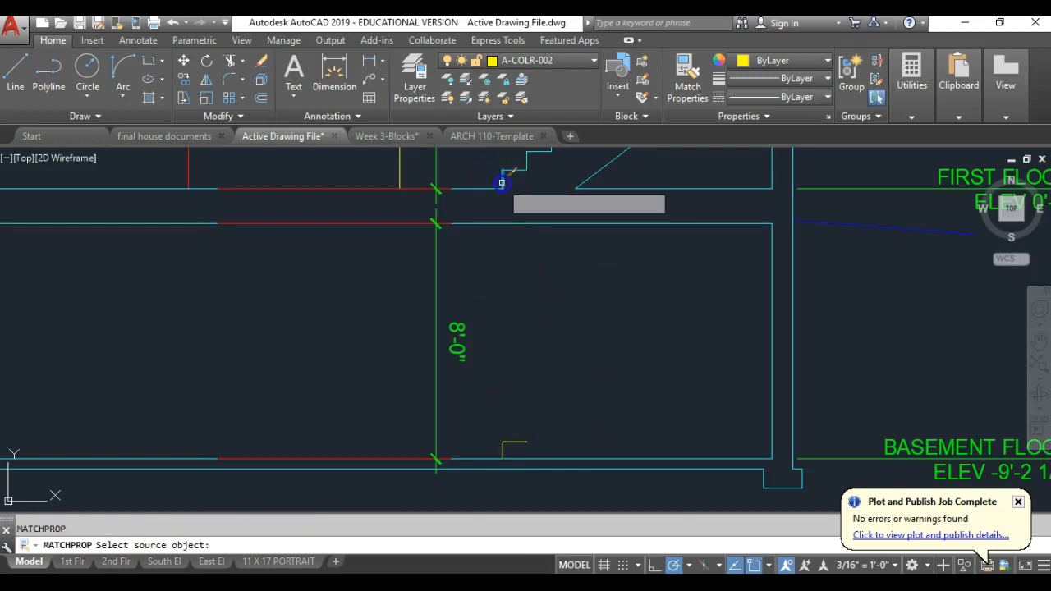
click(535, 425)
click(496, 449)
key(Return)
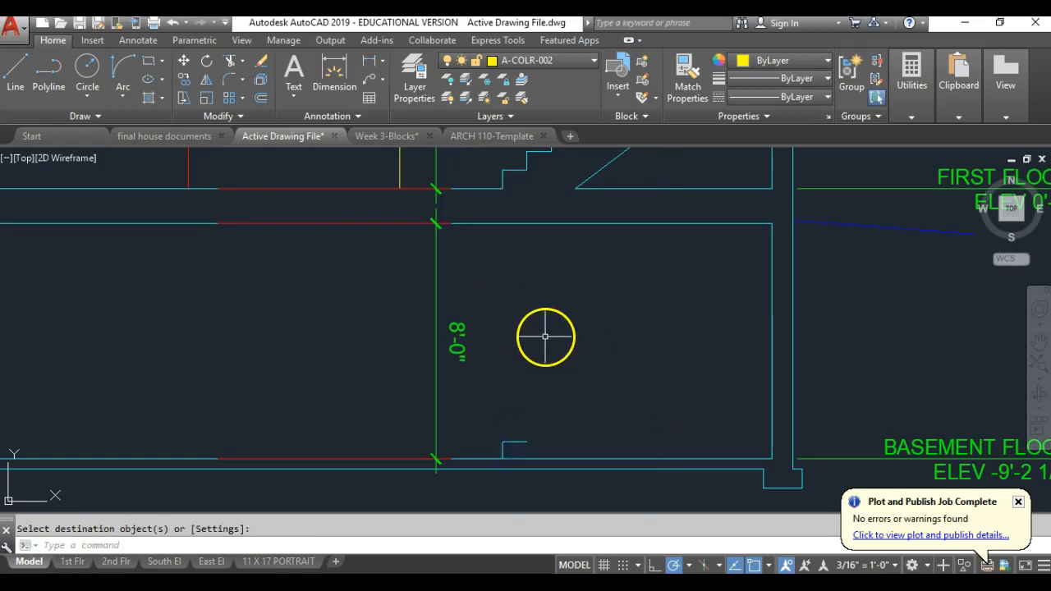
Examine the basement and upper stairs across the full house section and alongside the neighbouring section
scroll(546, 337, down, 2)
mouse_move(545, 336)
middle_down()
mouse_move(537, 356)
mouse_move(559, 403)
middle_up()
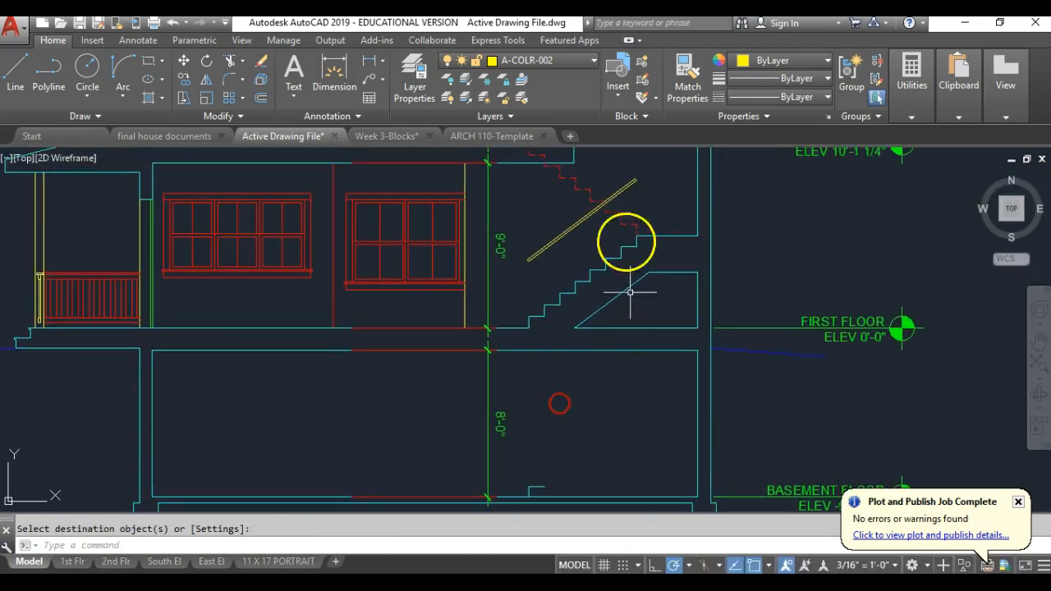
scroll(584, 302, down, 3)
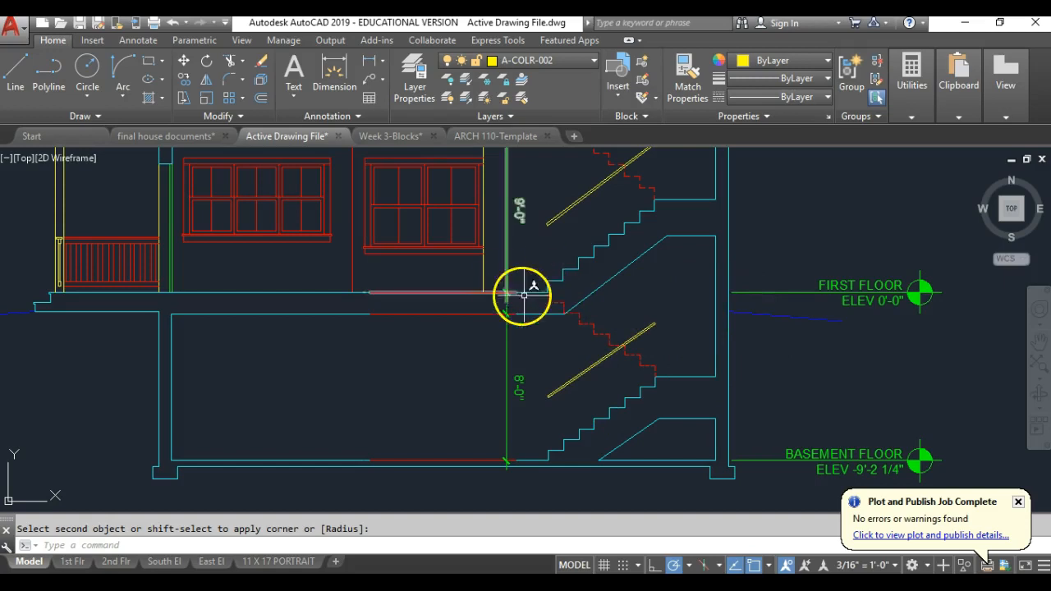
scroll(731, 375, down, 3)
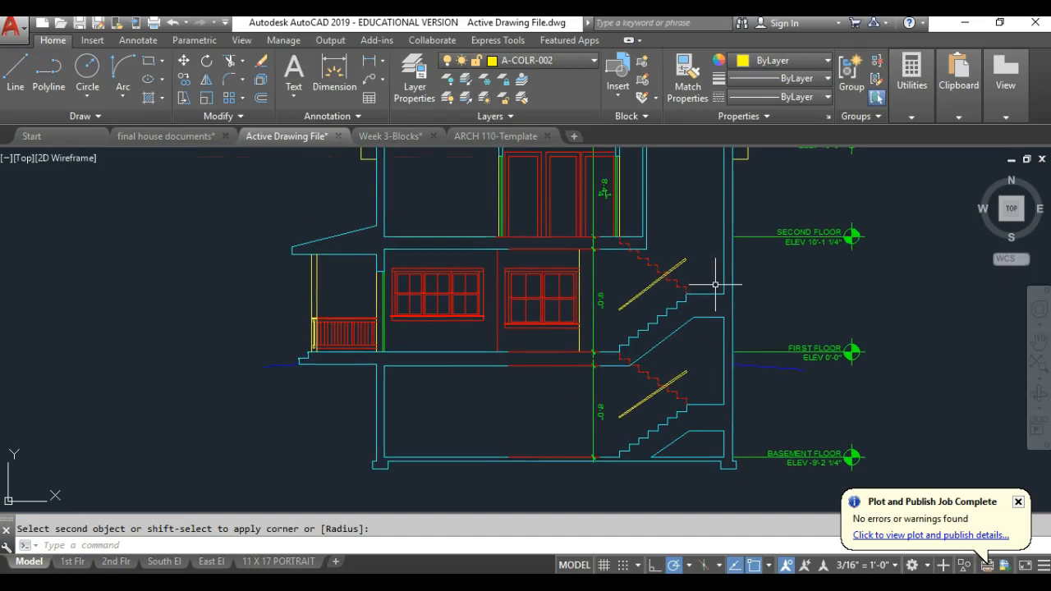
scroll(706, 263, down, 3)
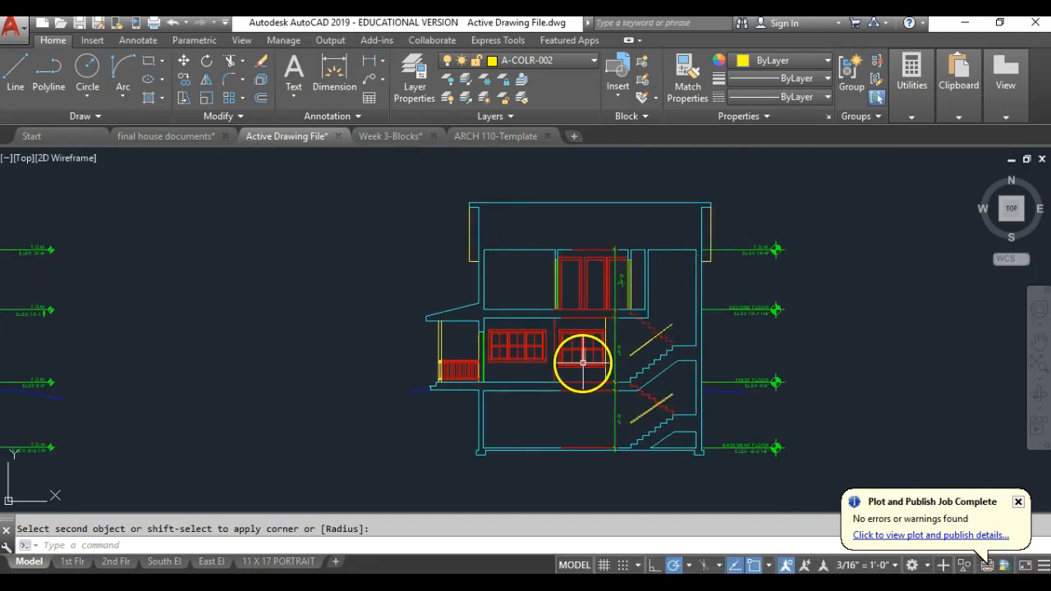
scroll(406, 335, down, 3)
middle_drag(386, 319, 580, 327)
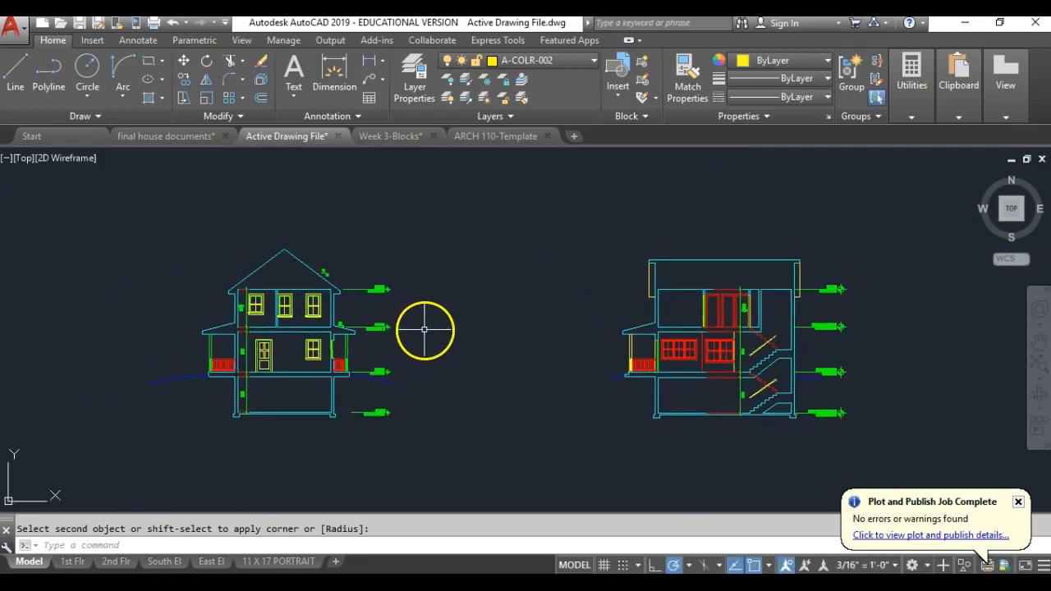